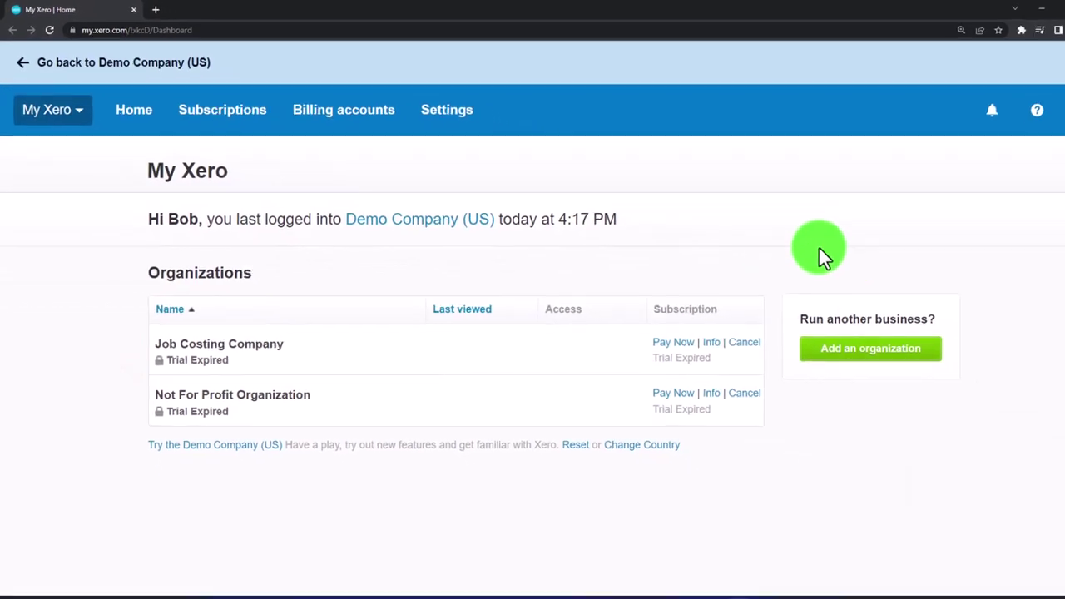
Open the Demo Company (US) organization and hide the "Get to know Xero" banner on its dashboard.
{"action": "key", "text": "ctrl+plus"}
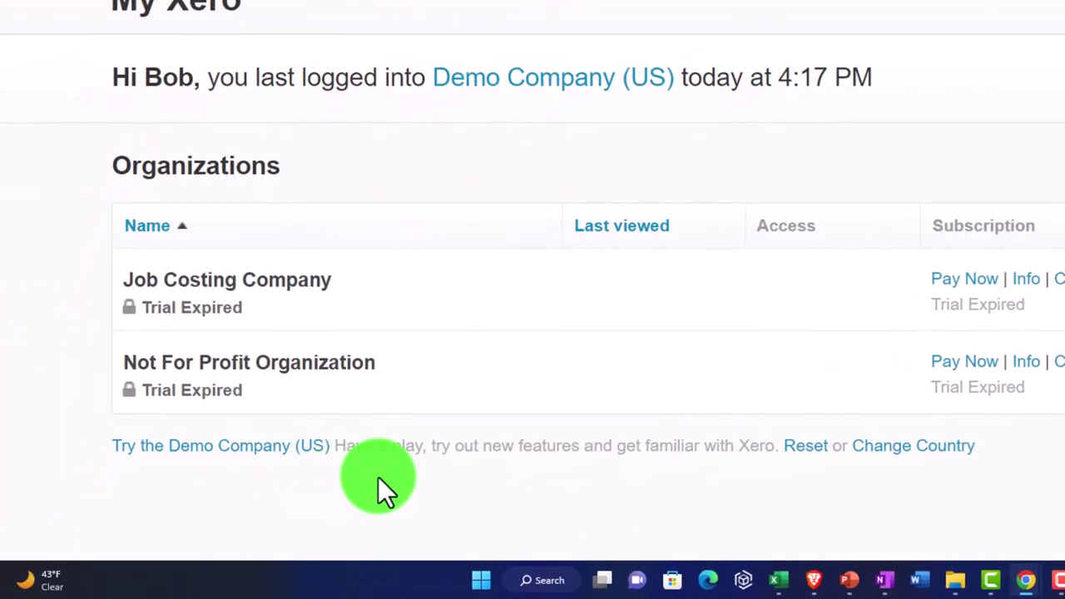
{"action": "left_click", "coordinate": [695, 447]}
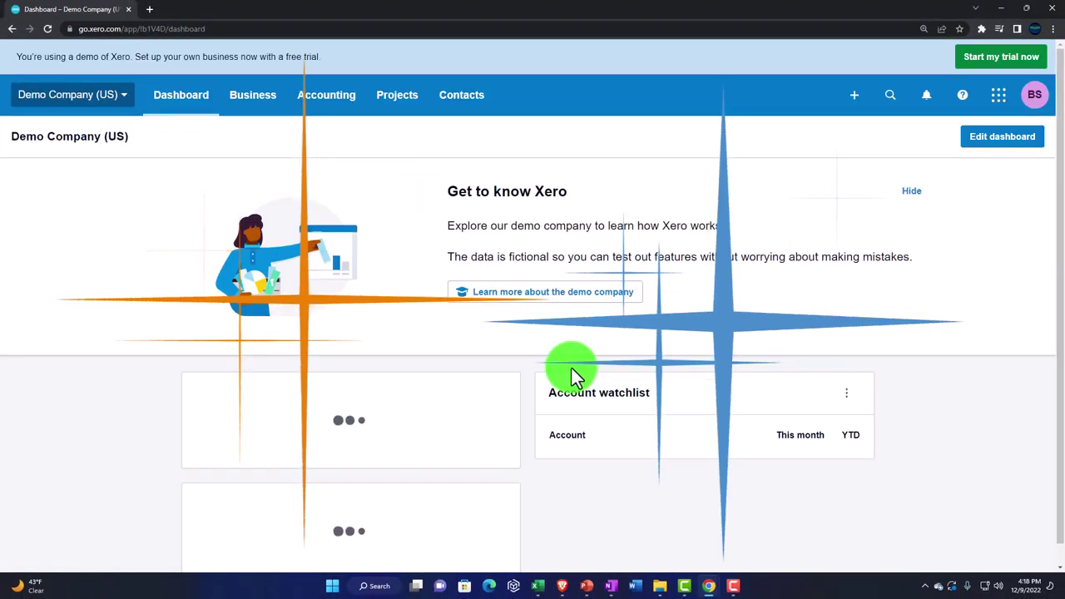
{"action": "left_click", "coordinate": [909, 193]}
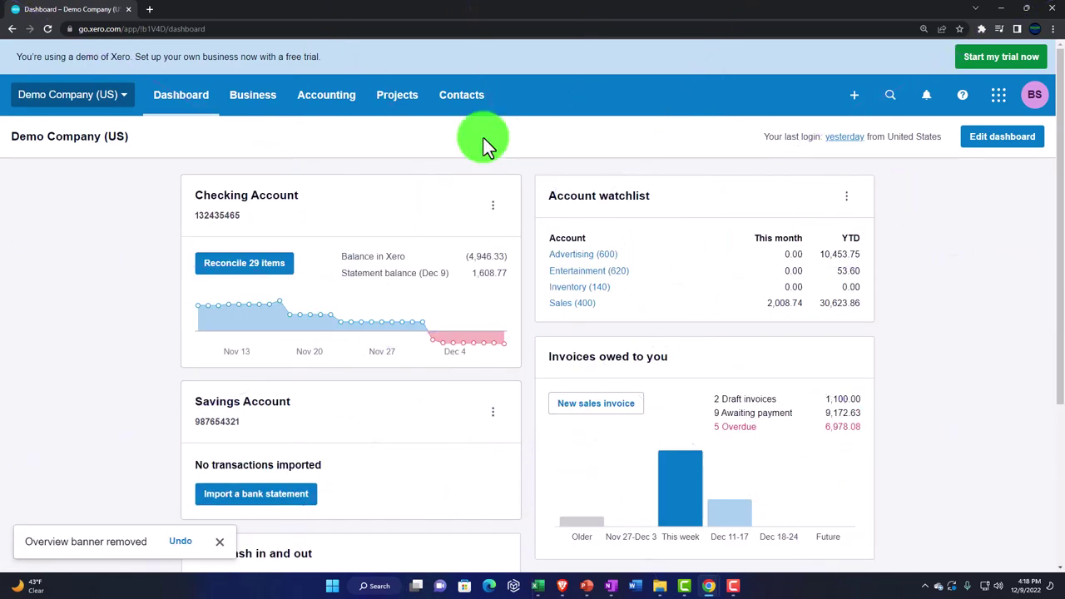
Duplicate the dashboard browser tab twice so the Demo Company is open in three tabs.
{"action": "right_click", "coordinate": [90, 10]}
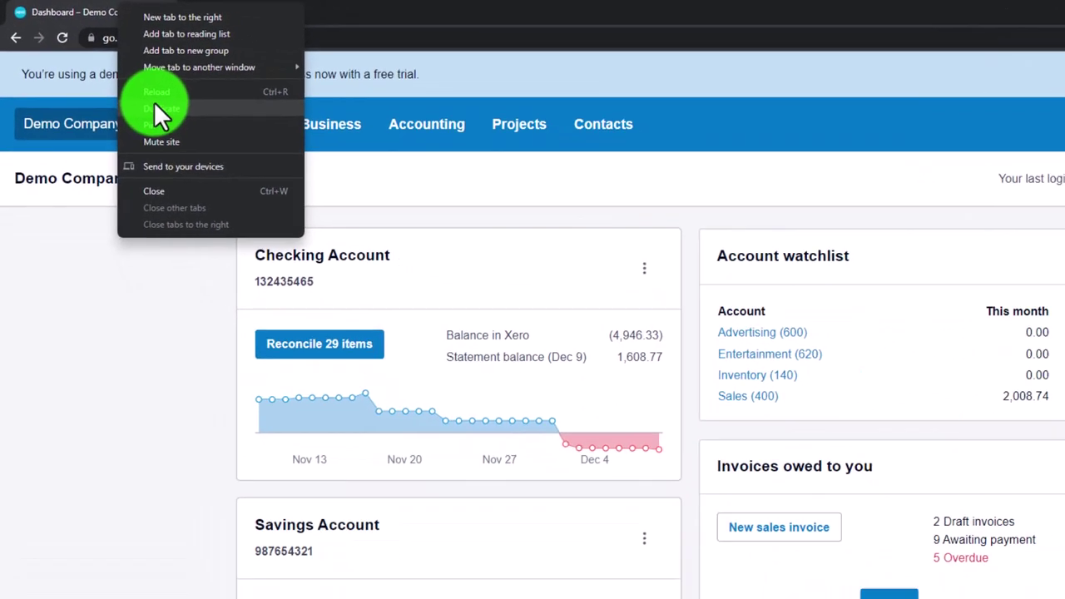
{"action": "left_click", "coordinate": [185, 128]}
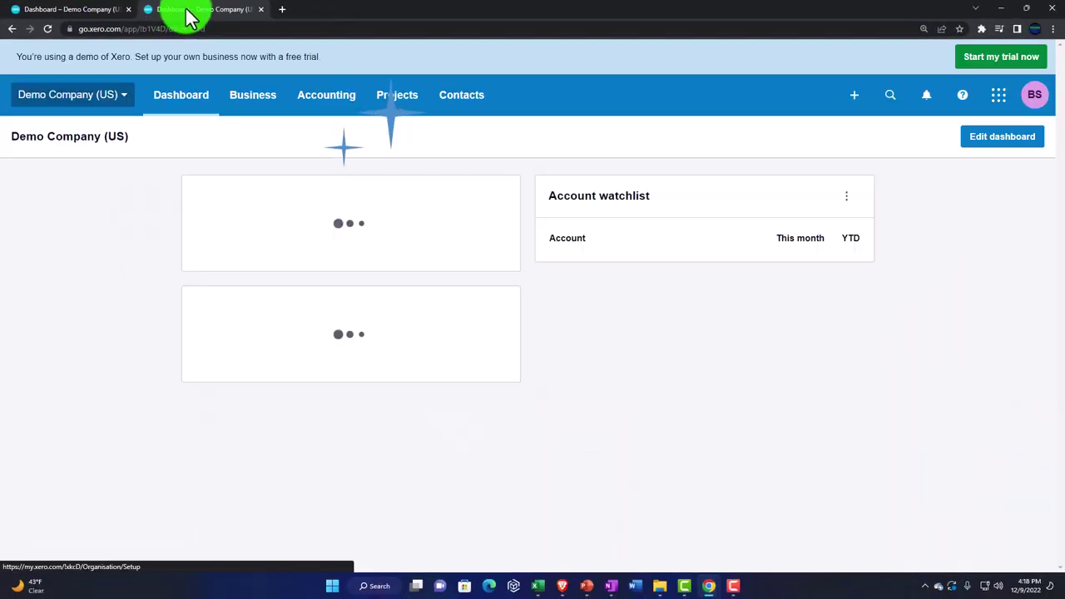
{"action": "right_click", "coordinate": [188, 11]}
{"action": "left_click", "coordinate": [215, 87]}
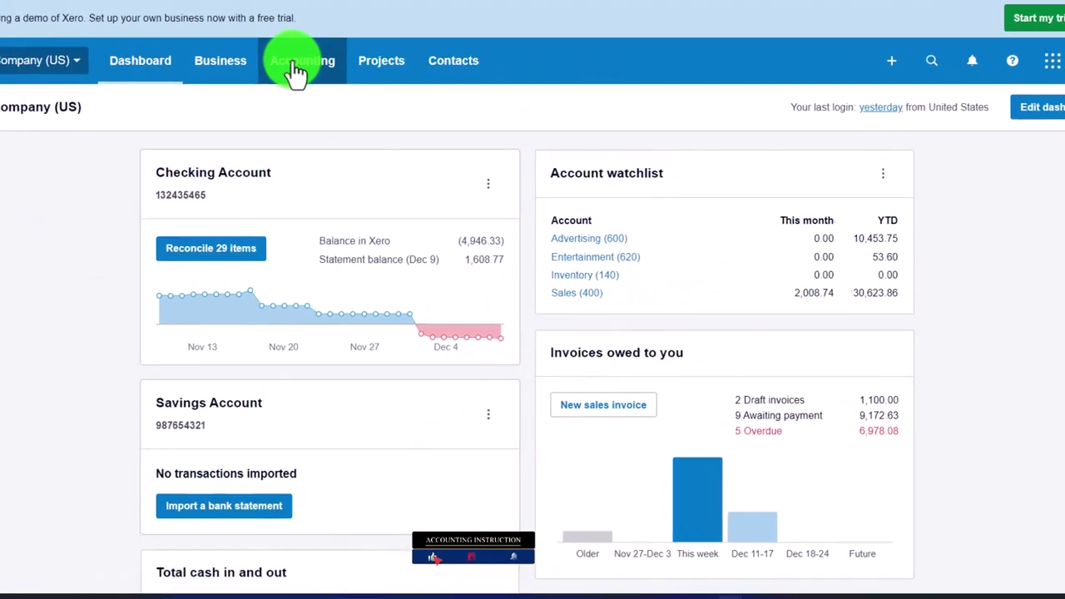
Open the Balance Sheet report in the second browser tab and the Income Statement (Profit and Loss) in the third.
{"action": "left_click", "coordinate": [321, 98]}
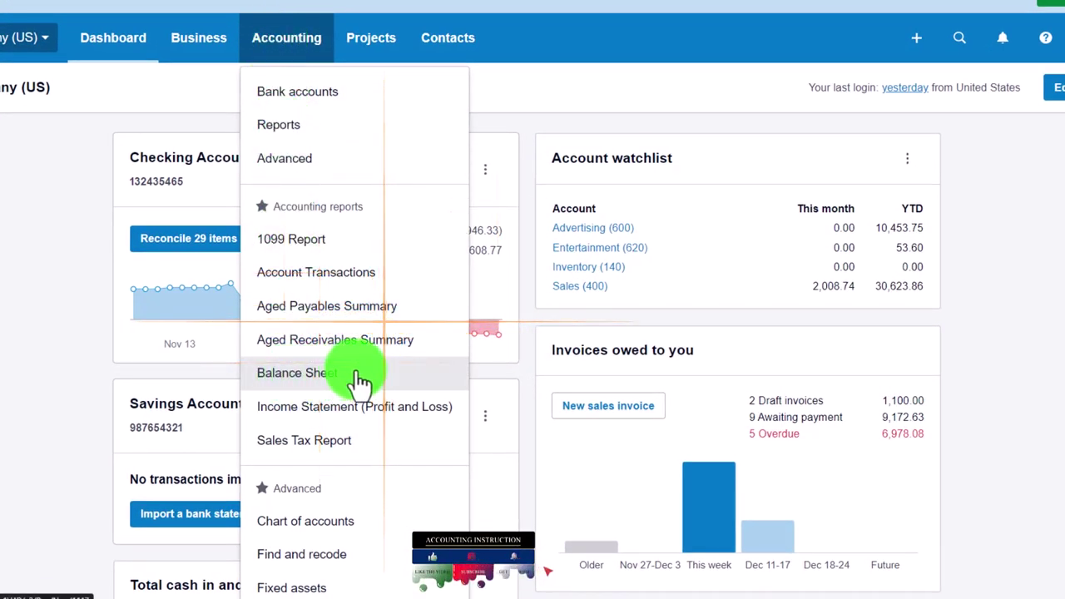
{"action": "left_click", "coordinate": [359, 381]}
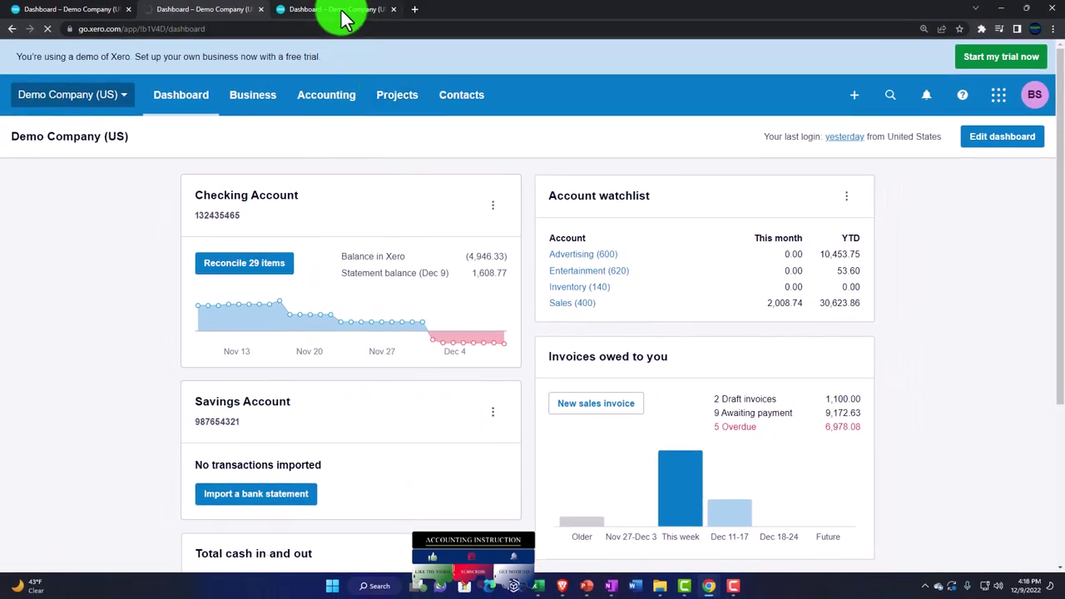
{"action": "left_click", "coordinate": [337, 96]}
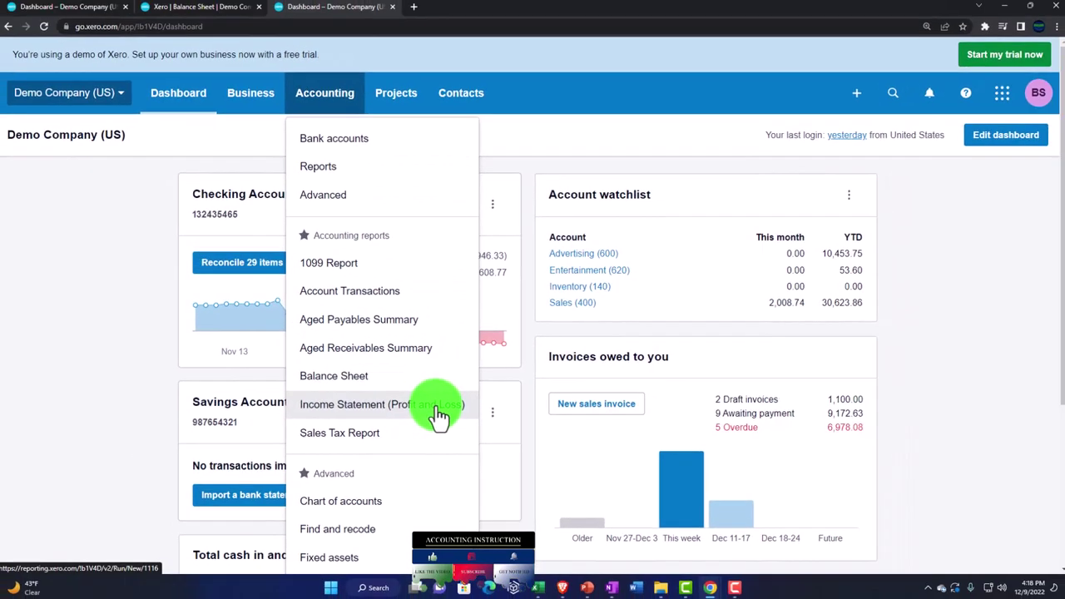
{"action": "left_click", "coordinate": [423, 421]}
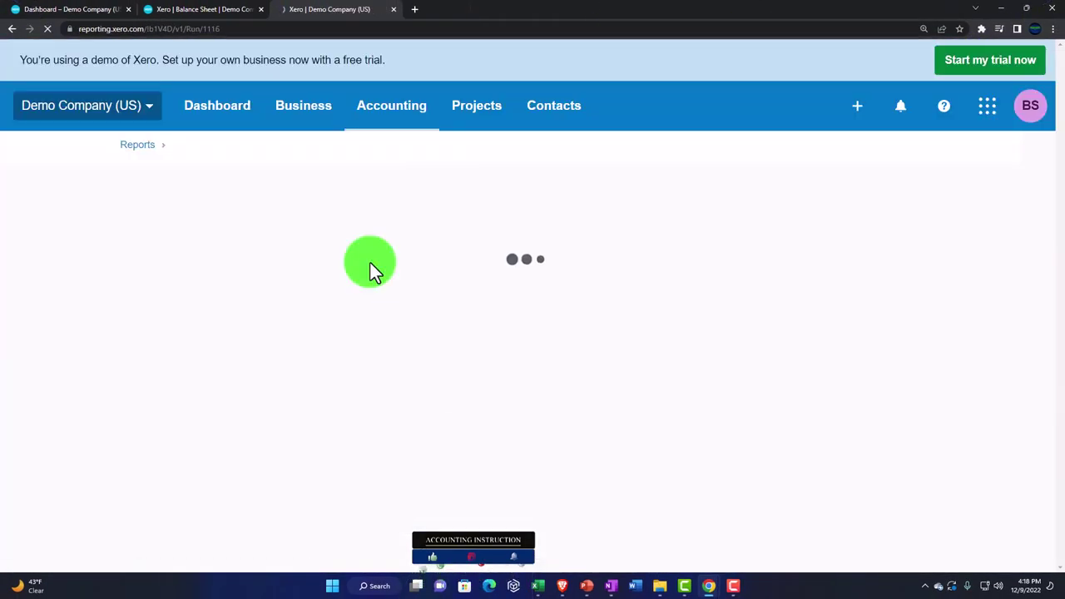
Set the Balance Sheet's custom date to Dec 31, 2022.
{"action": "left_click", "coordinate": [212, 14]}
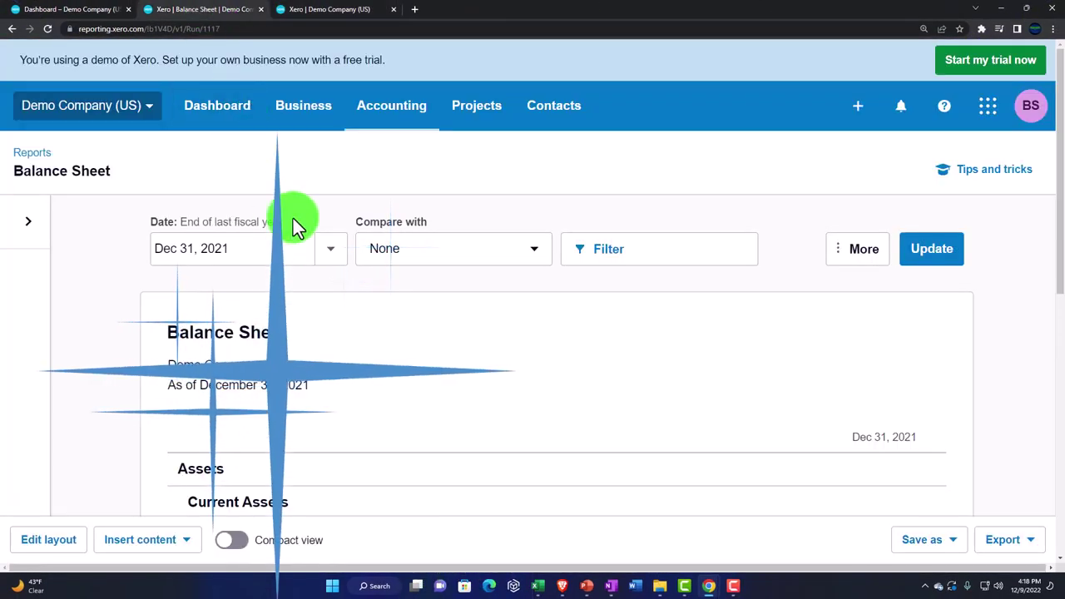
{"action": "left_click", "coordinate": [330, 247]}
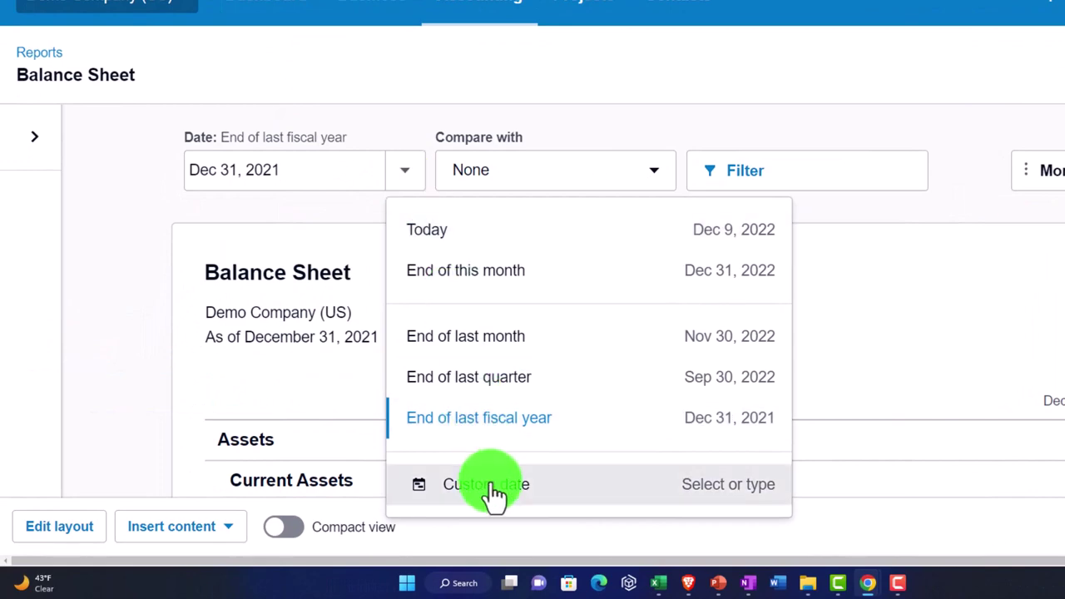
{"action": "left_click", "coordinate": [491, 487]}
{"action": "left_click", "coordinate": [406, 225]}
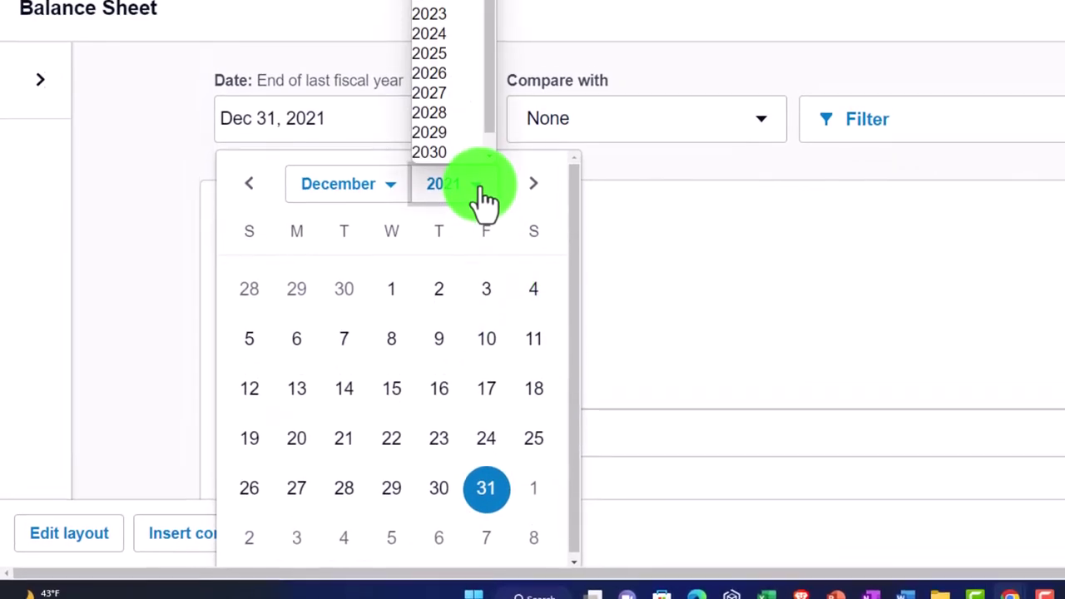
{"action": "left_click", "coordinate": [430, 1]}
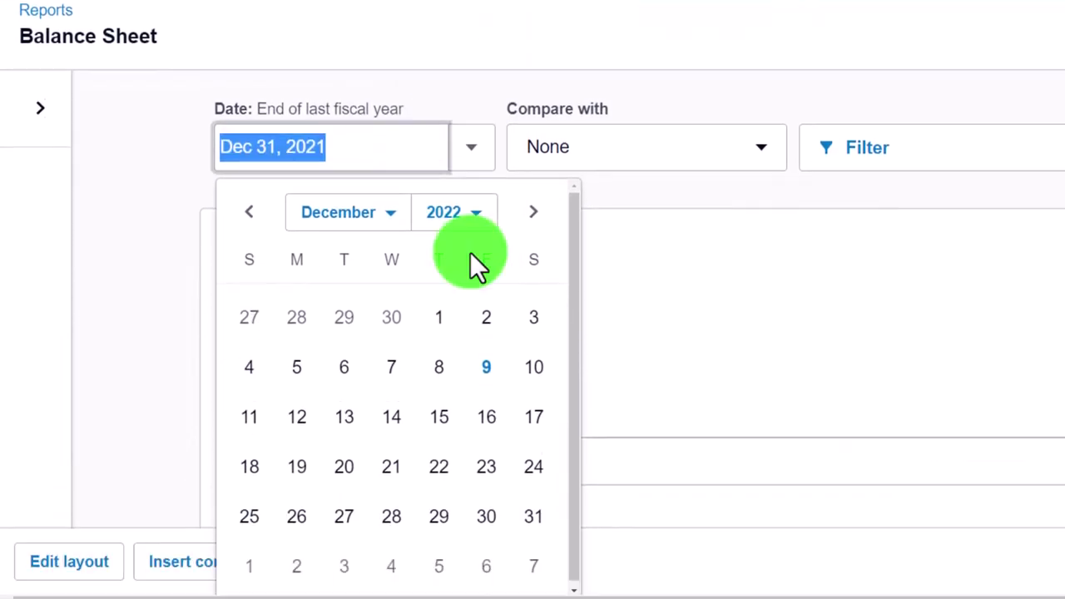
{"action": "left_click", "coordinate": [533, 505]}
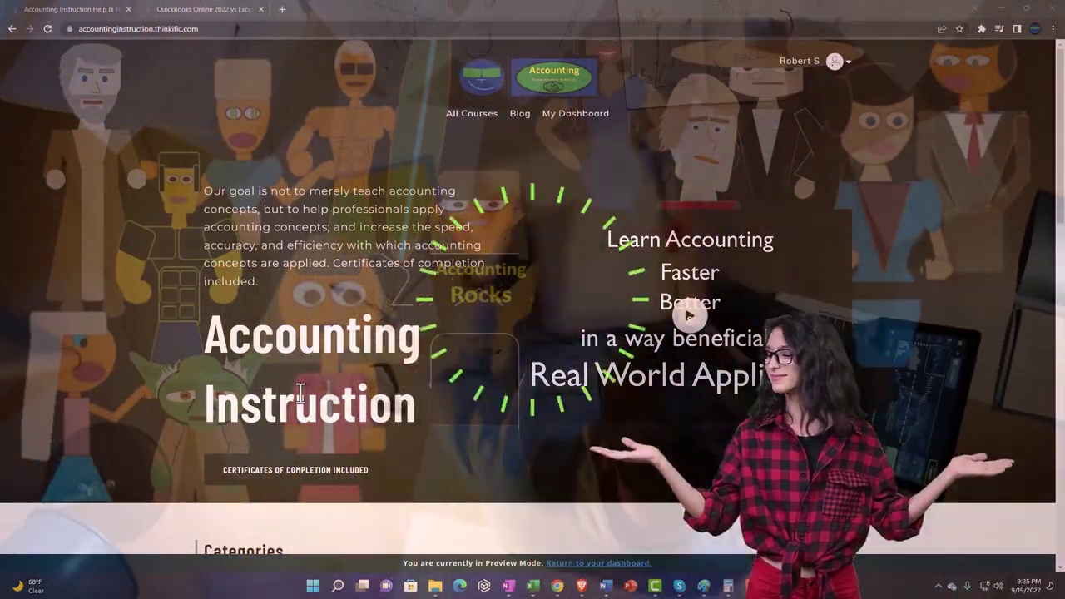
Browse the course categories on the Accounting Instruction site and the lesson sections of the QuickBooks Online 2022 course.
{"action": "scroll", "coordinate": [149, 462], "scroll_direction": "down", "scroll_amount": 1}
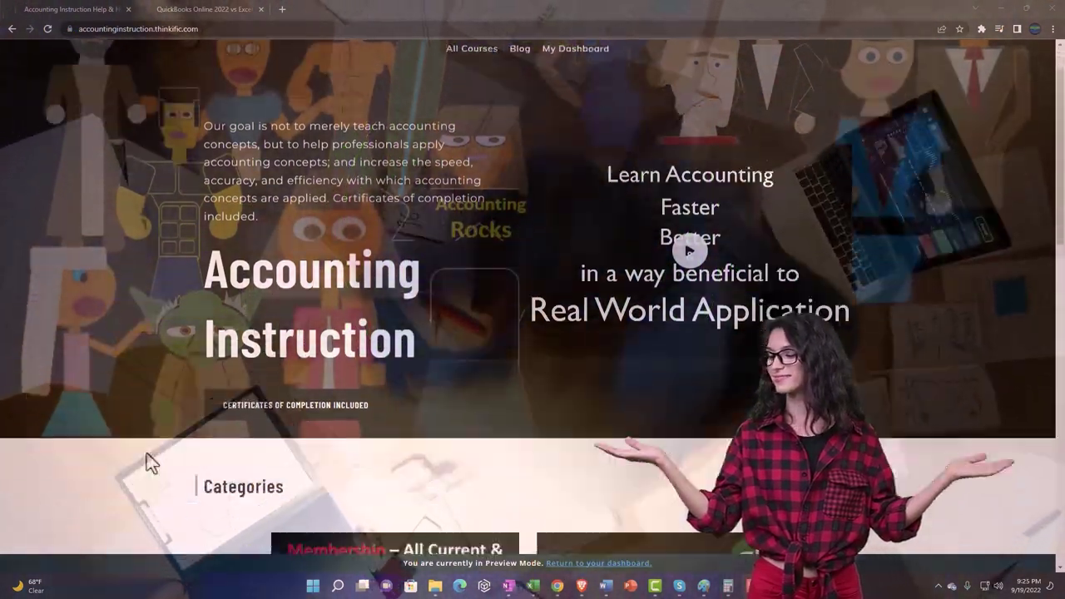
{"action": "scroll", "coordinate": [150, 463], "scroll_direction": "down", "scroll_amount": 6}
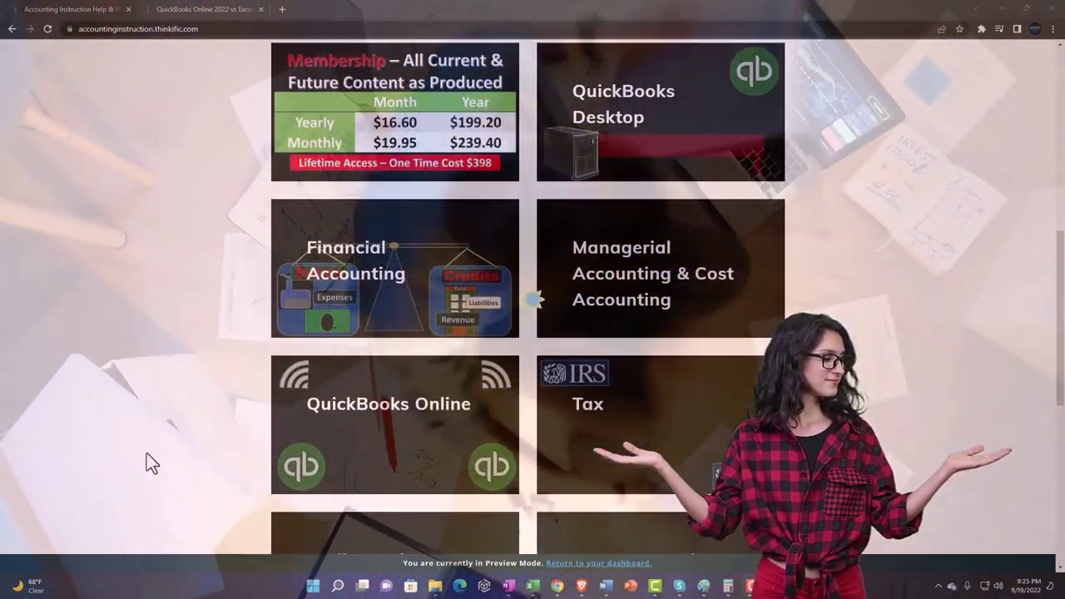
{"action": "scroll", "coordinate": [151, 463], "scroll_direction": "down", "scroll_amount": 6}
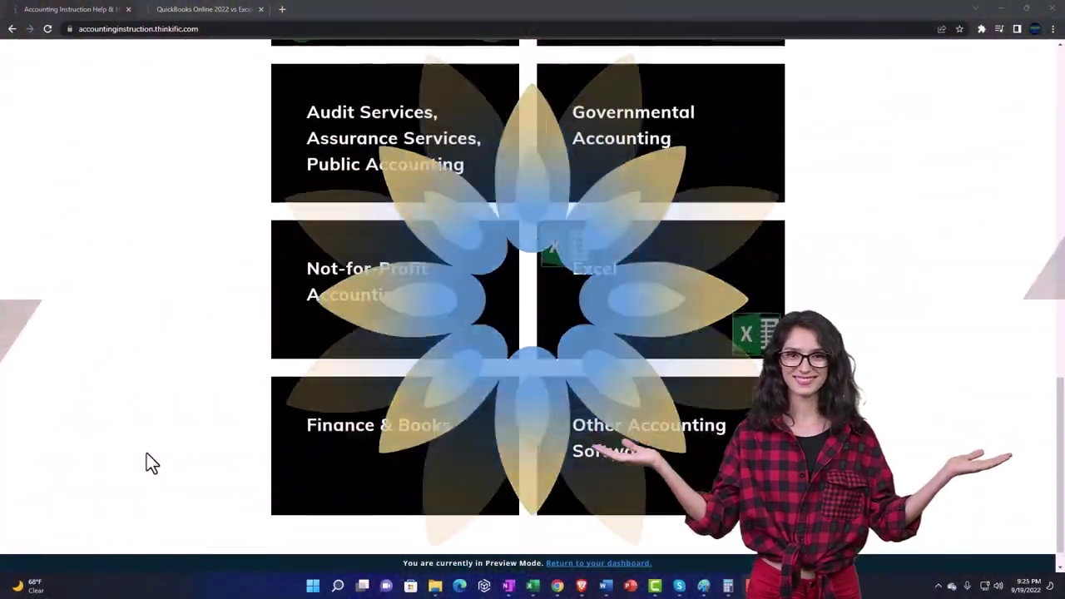
{"action": "scroll", "coordinate": [146, 454], "scroll_direction": "down", "scroll_amount": 1}
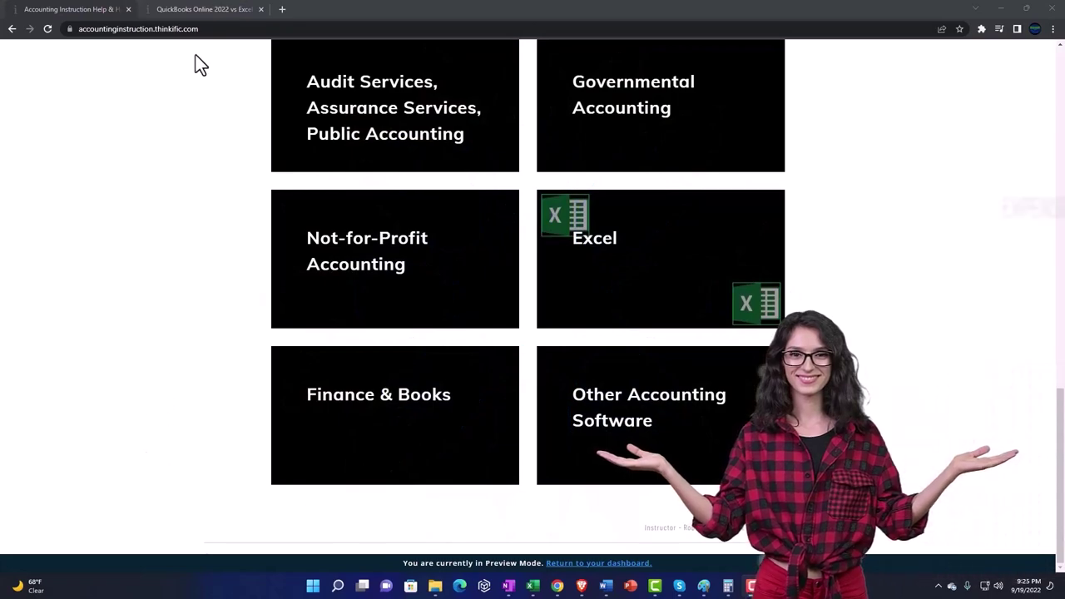
{"action": "left_click", "coordinate": [190, 8]}
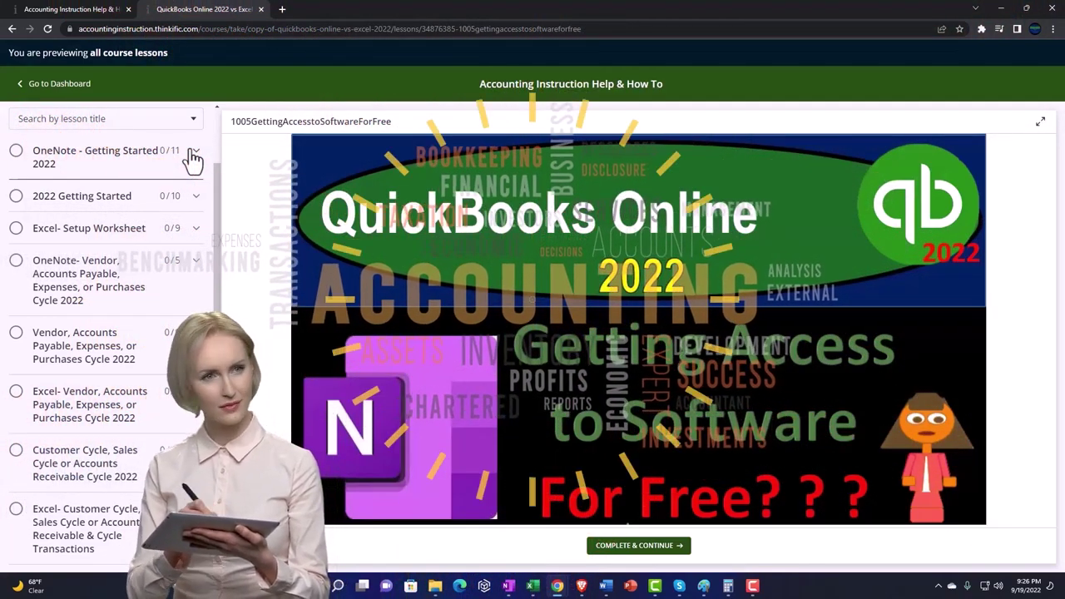
{"action": "left_click", "coordinate": [193, 154]}
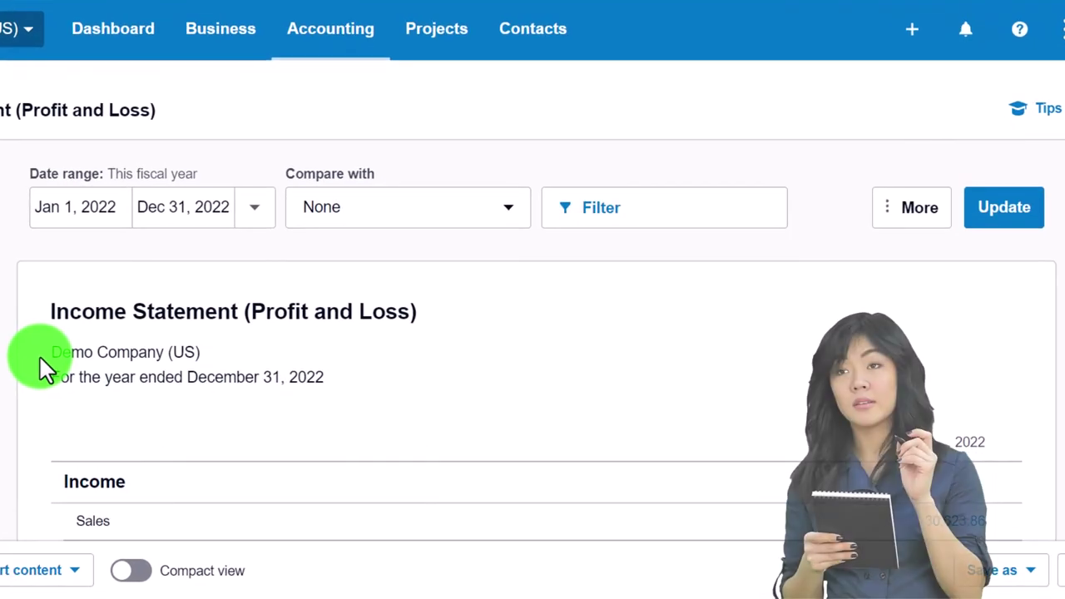
Examine the income and cost of goods sold on the Income Statement, and the assets, liabilities and equity on the Balance Sheet.
{"action": "scroll", "coordinate": [39, 355], "scroll_direction": "down", "scroll_amount": 3}
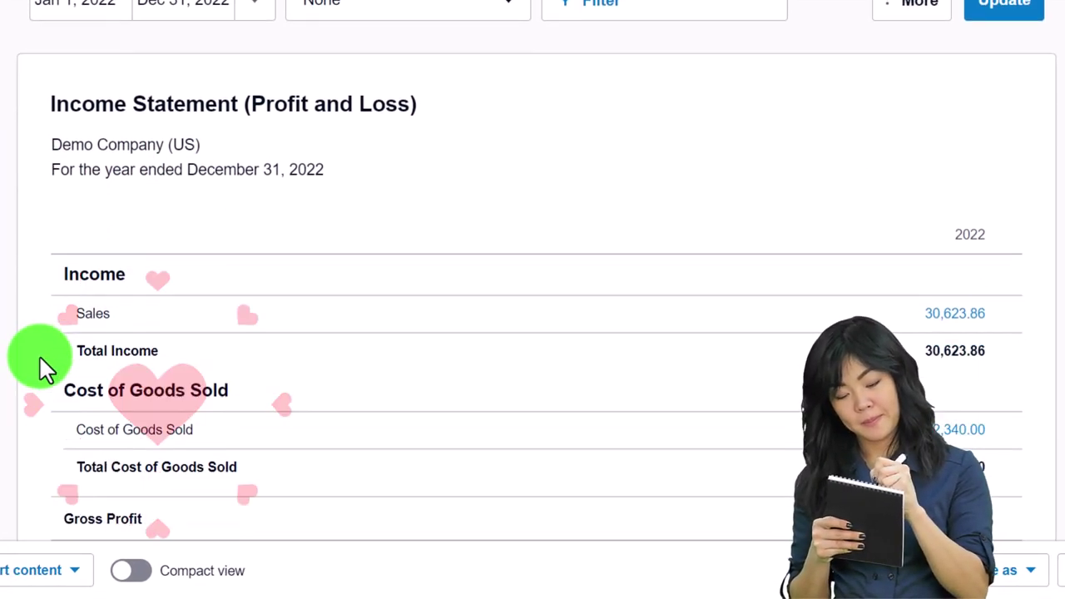
{"action": "scroll", "coordinate": [39, 358], "scroll_direction": "up", "scroll_amount": 1}
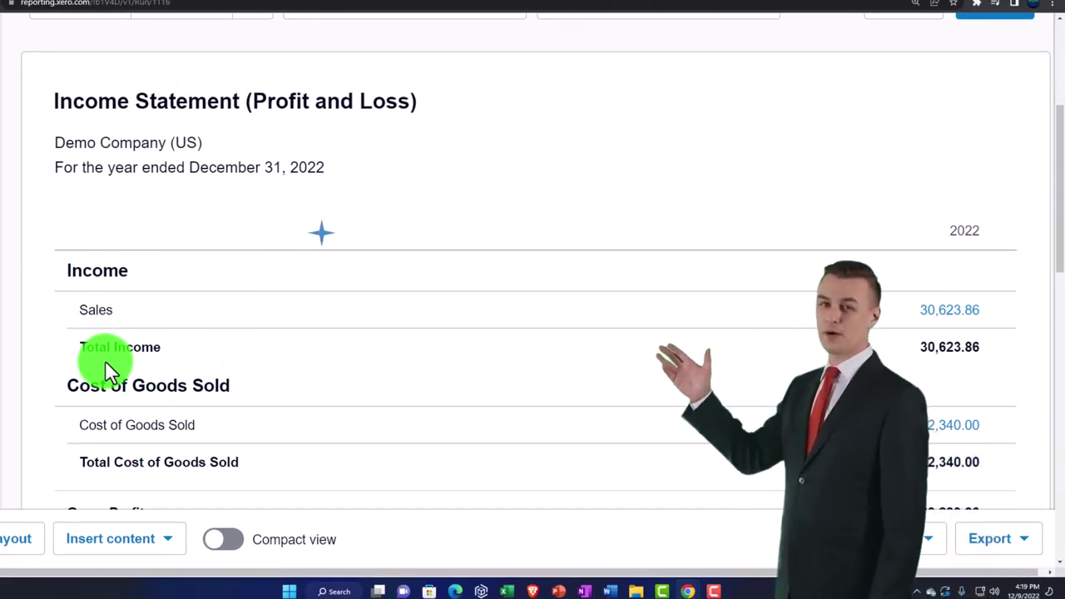
{"action": "scroll", "coordinate": [109, 370], "scroll_direction": "up", "scroll_amount": 3}
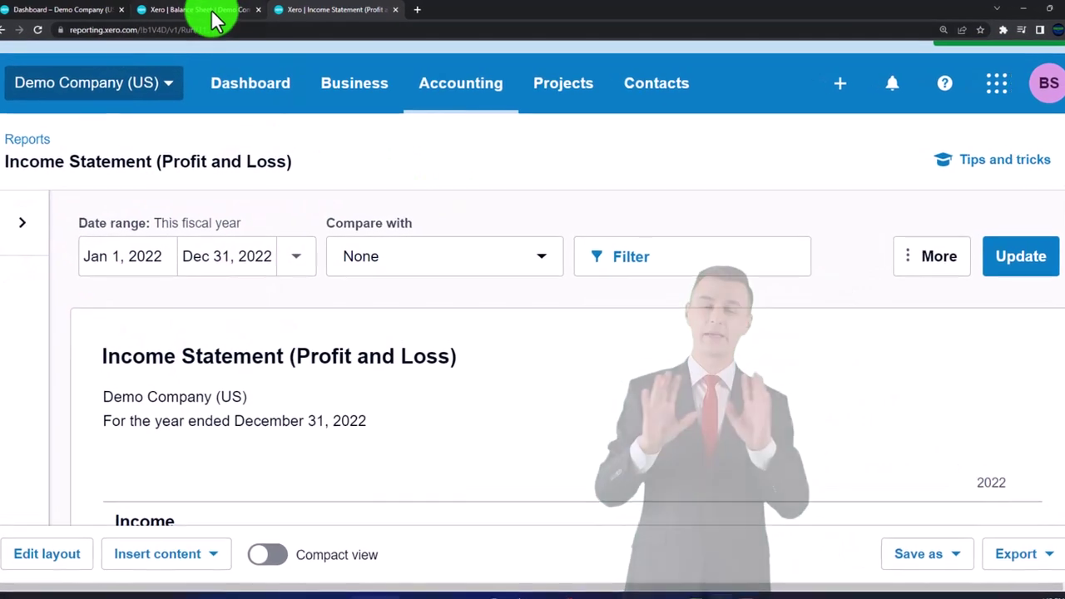
{"action": "left_click", "coordinate": [213, 13]}
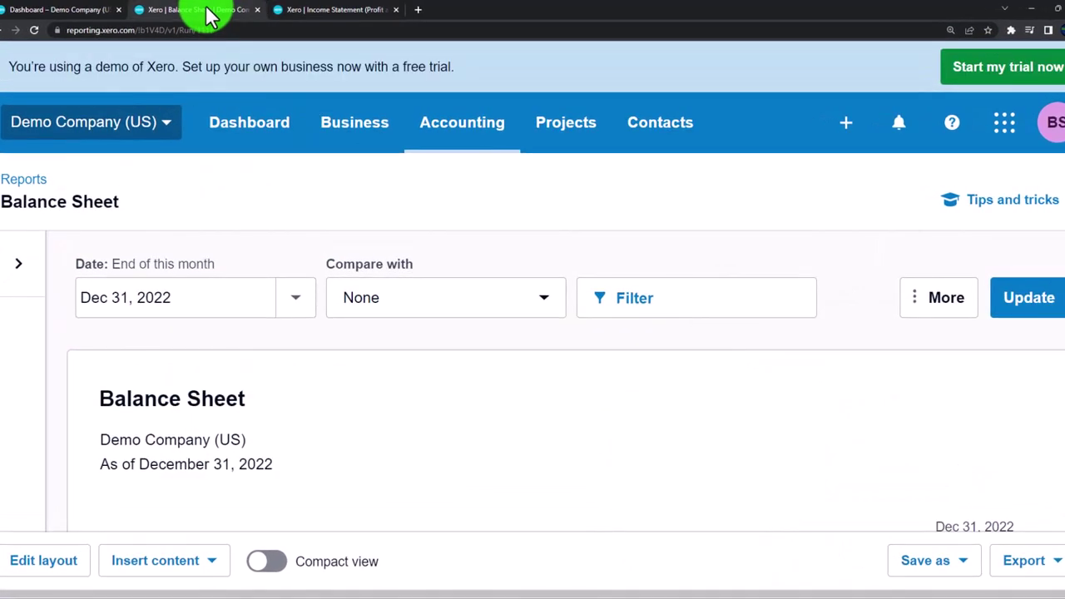
{"action": "scroll", "coordinate": [401, 425], "scroll_direction": "down", "scroll_amount": 1}
{"action": "scroll", "coordinate": [401, 422], "scroll_direction": "down", "scroll_amount": 1}
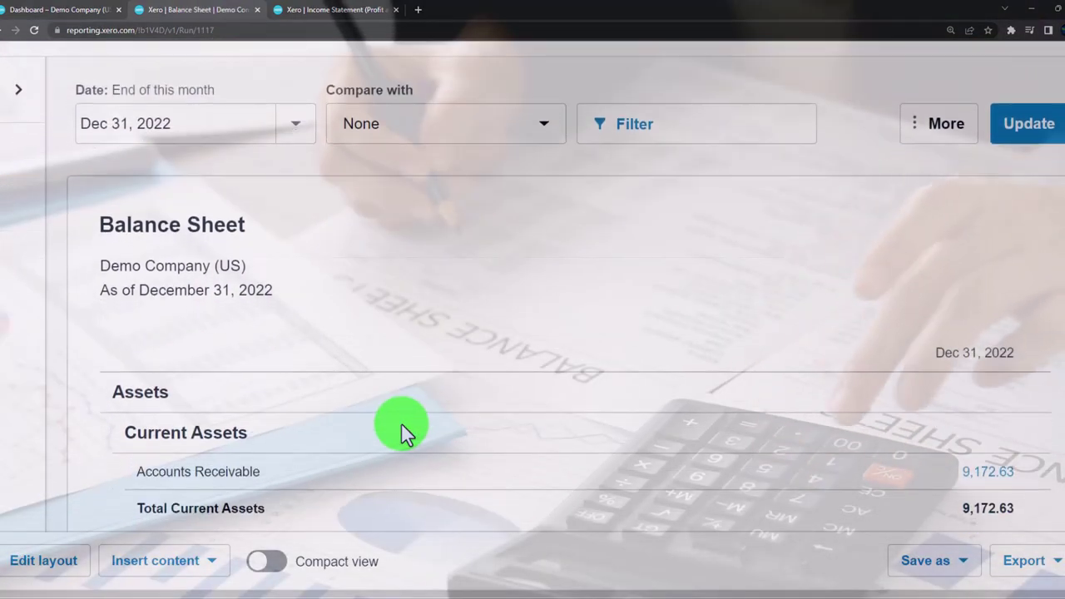
{"action": "scroll", "coordinate": [401, 423], "scroll_direction": "down", "scroll_amount": 2}
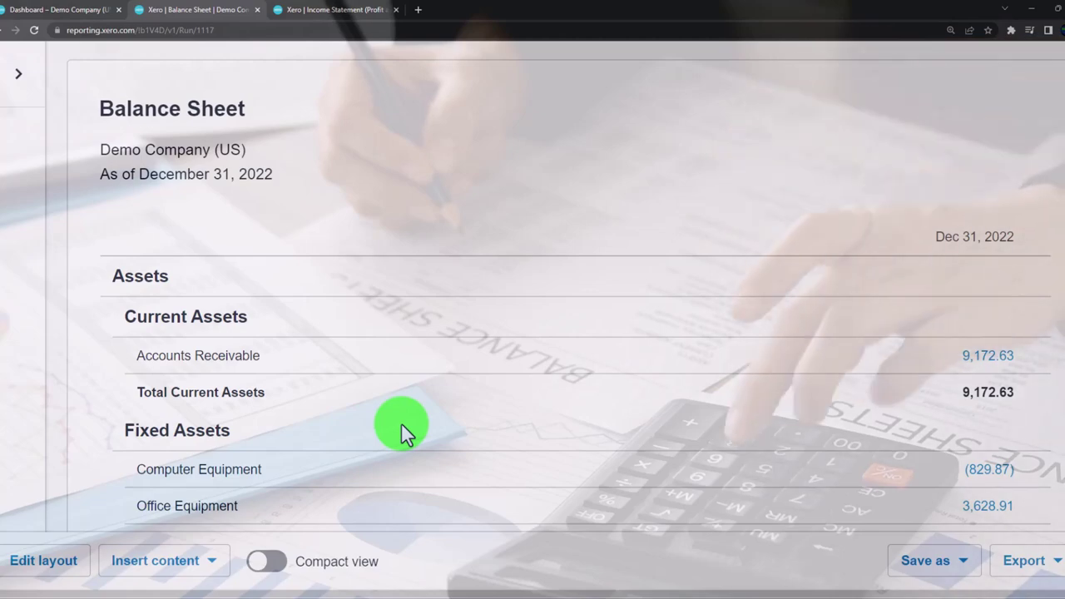
{"action": "scroll", "coordinate": [401, 422], "scroll_direction": "down", "scroll_amount": 8}
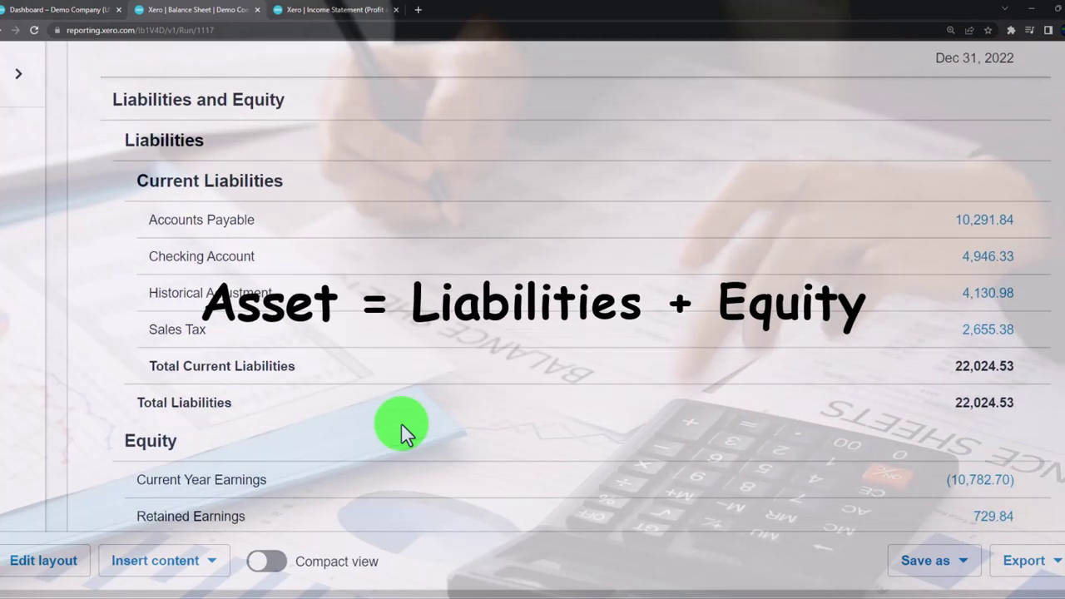
{"action": "scroll", "coordinate": [401, 423], "scroll_direction": "down", "scroll_amount": 1}
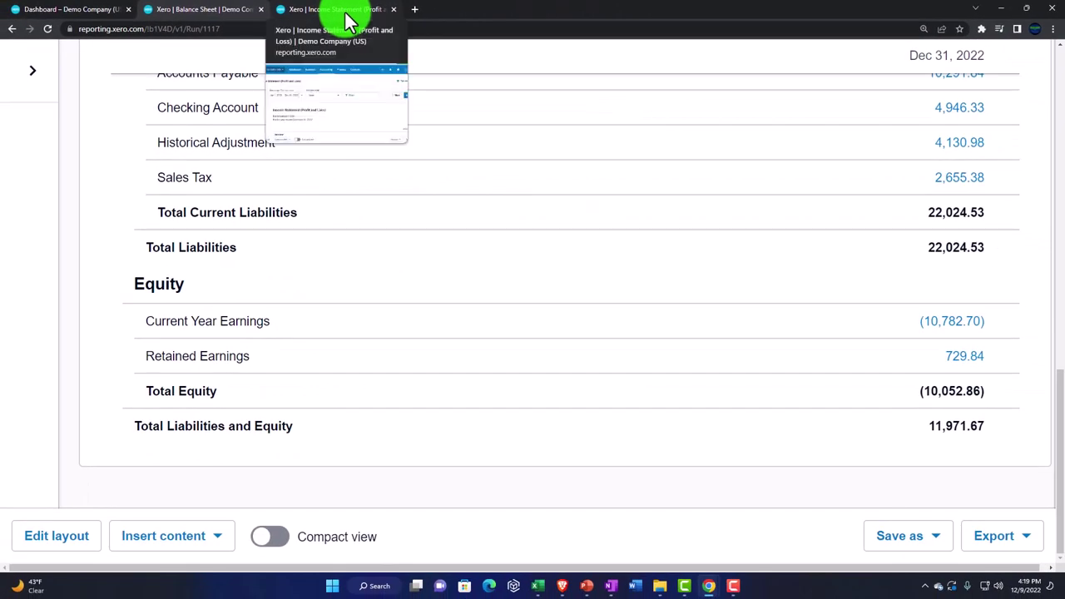
{"action": "left_click", "coordinate": [264, 343]}
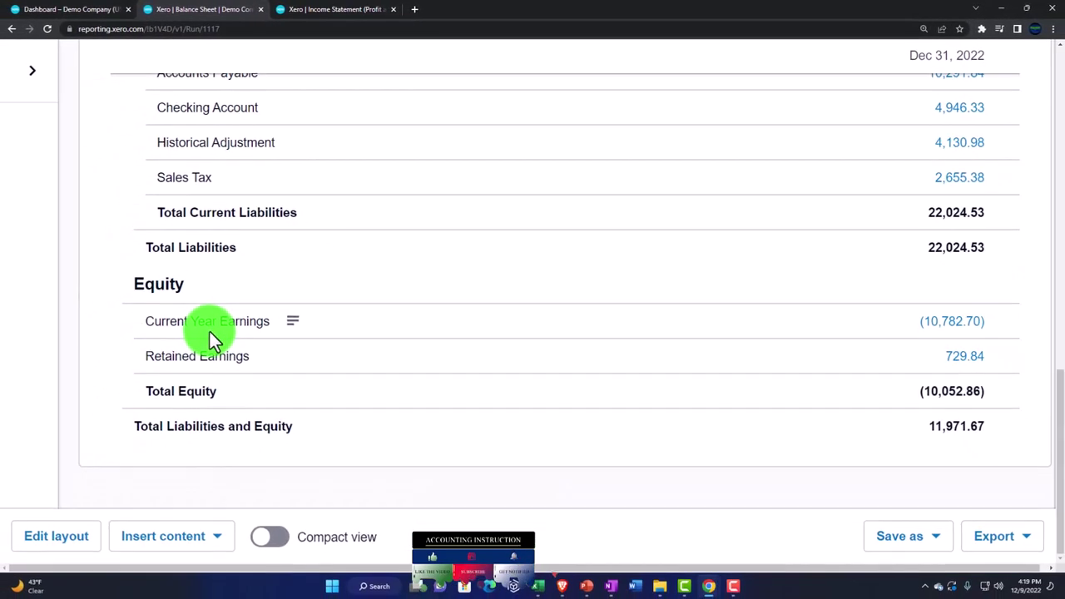
Compare the net income on the Income Statement with the current year earnings in the Balance Sheet's equity section, and review the expense lines.
{"action": "left_click", "coordinate": [323, 12]}
{"action": "scroll", "coordinate": [471, 398], "scroll_direction": "down", "scroll_amount": 15}
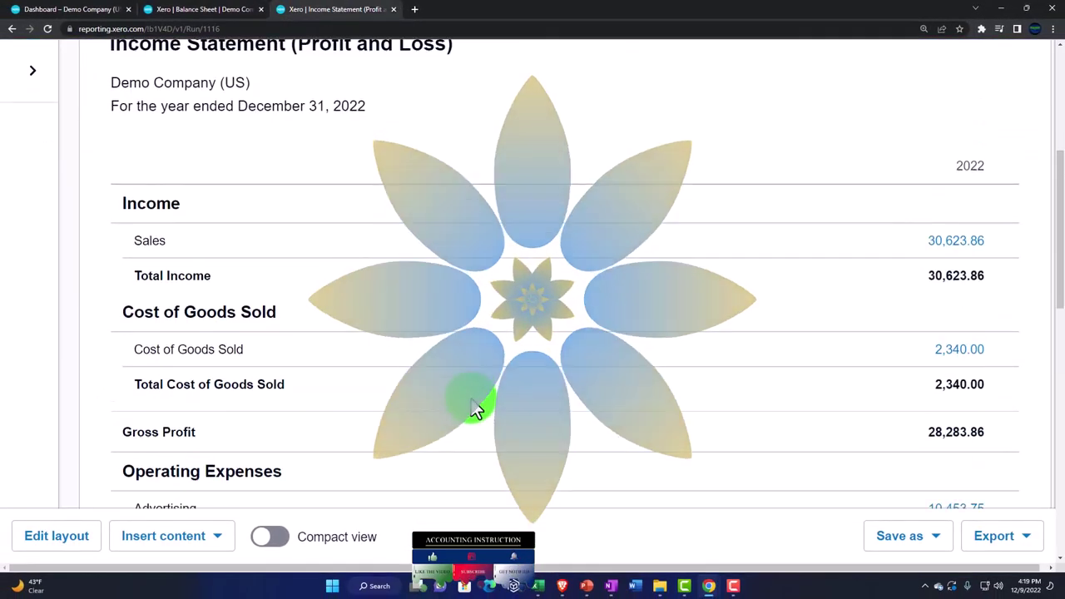
{"action": "scroll", "coordinate": [478, 408], "scroll_direction": "down", "scroll_amount": 3}
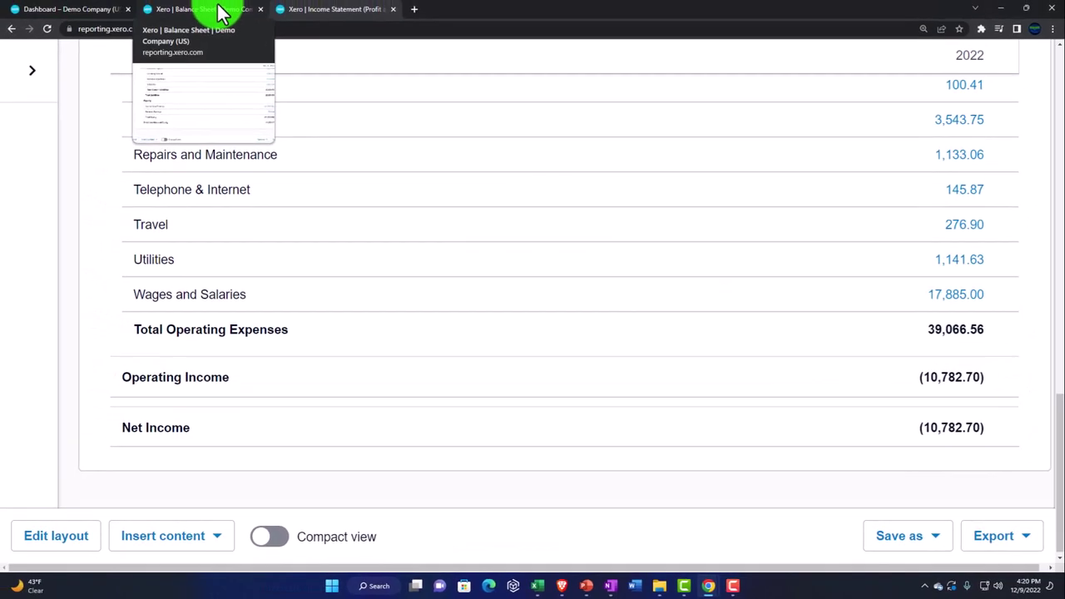
{"action": "left_click", "coordinate": [219, 11]}
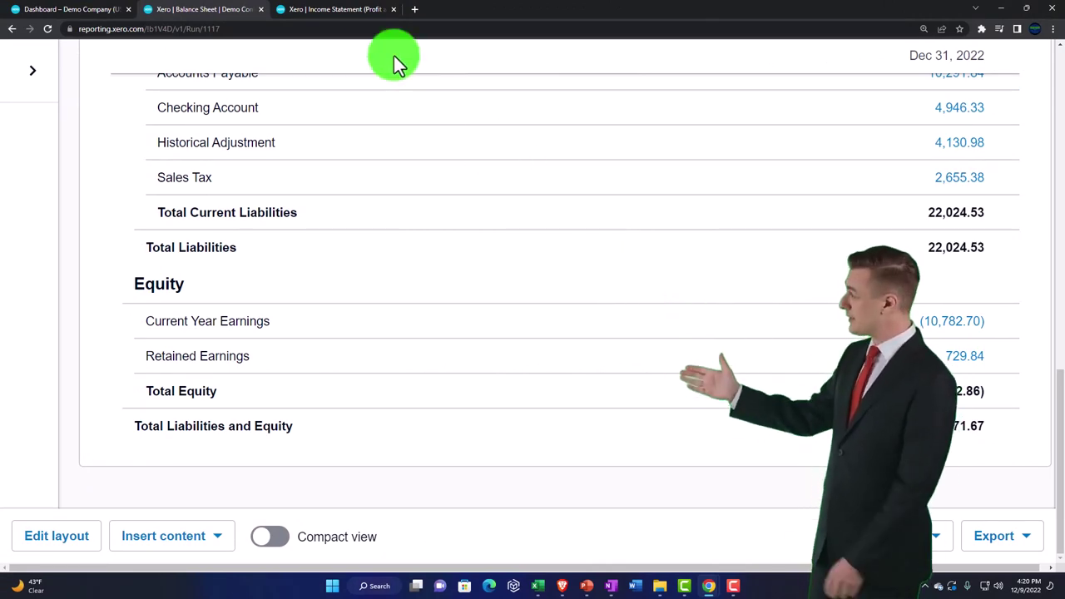
{"action": "left_click", "coordinate": [337, 10]}
{"action": "scroll", "coordinate": [420, 257], "scroll_direction": "up", "scroll_amount": 10}
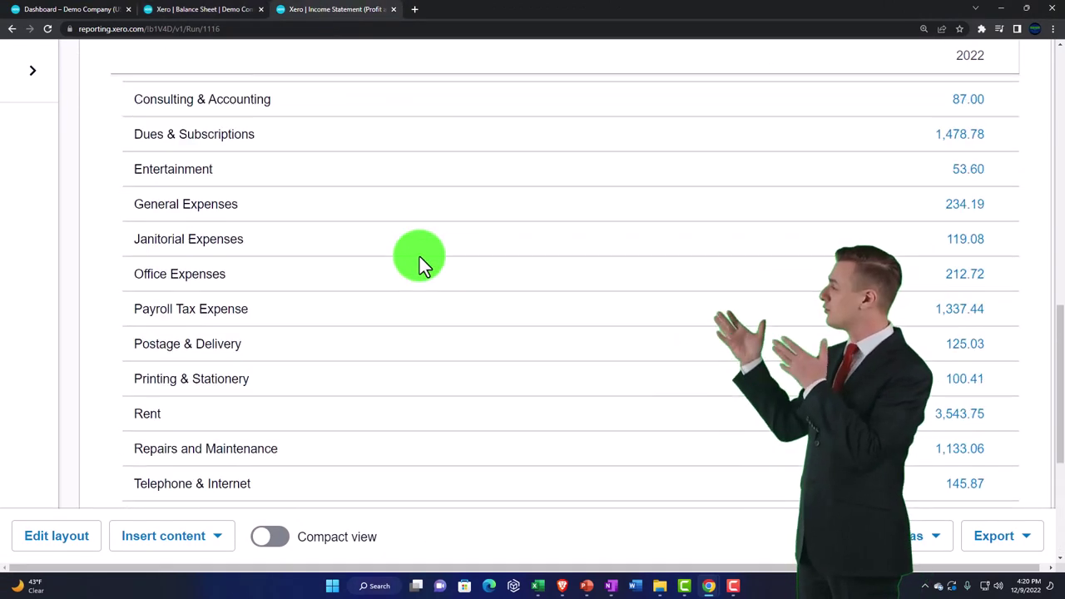
{"action": "scroll", "coordinate": [419, 256], "scroll_direction": "up", "scroll_amount": 5}
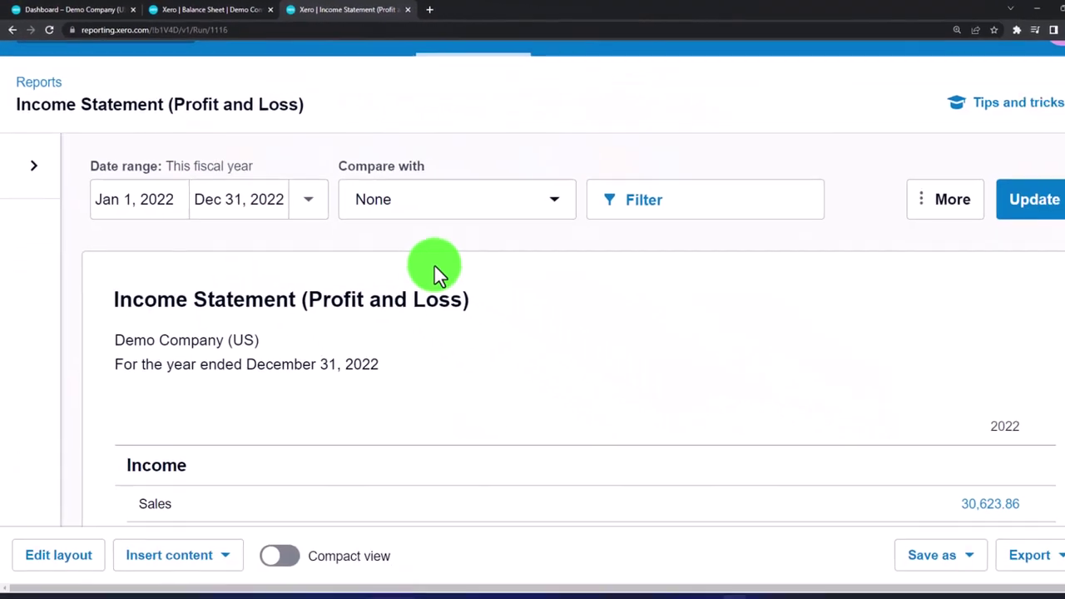
Examine the Income Statement's income, cost of goods sold and gross profit, and compare its reporting period with the Balance Sheet's date.
{"action": "scroll", "coordinate": [424, 264], "scroll_direction": "down", "scroll_amount": 2}
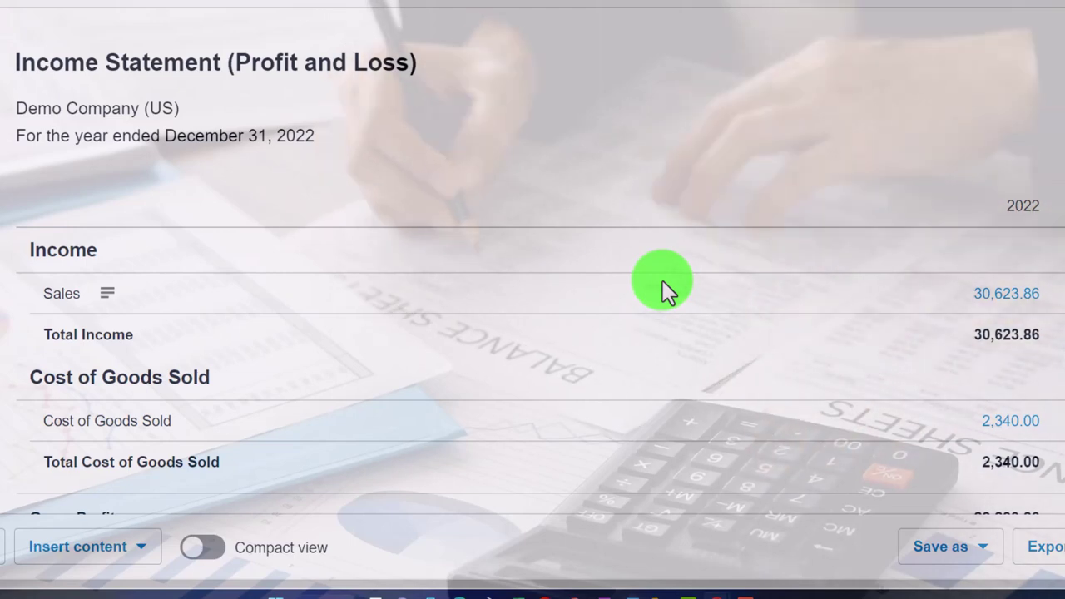
{"action": "scroll", "coordinate": [662, 280], "scroll_direction": "down", "scroll_amount": 1}
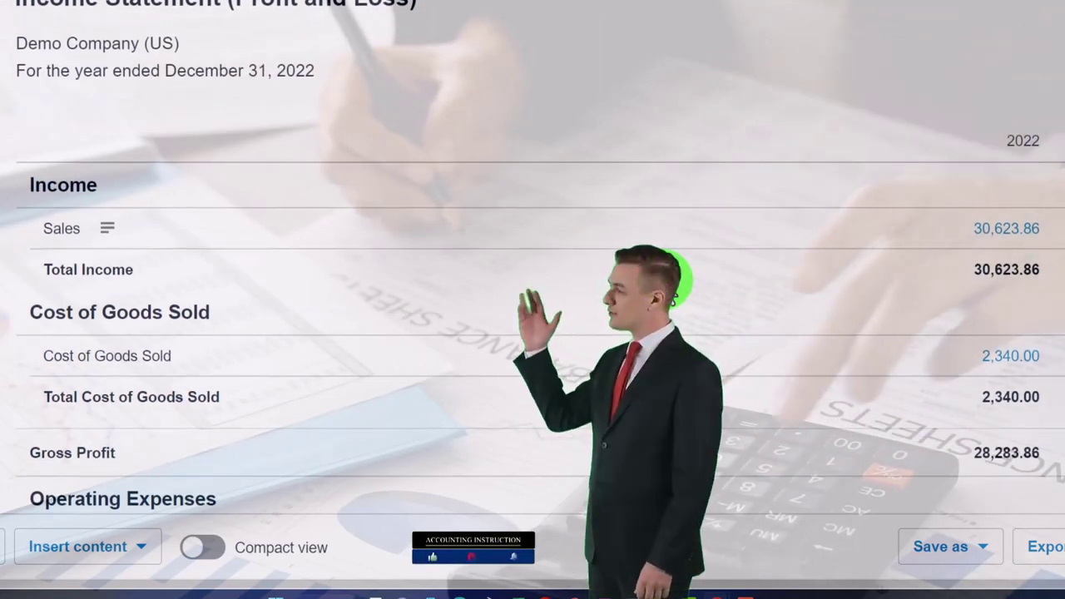
{"action": "scroll", "coordinate": [533, 291], "scroll_direction": "down", "scroll_amount": 2}
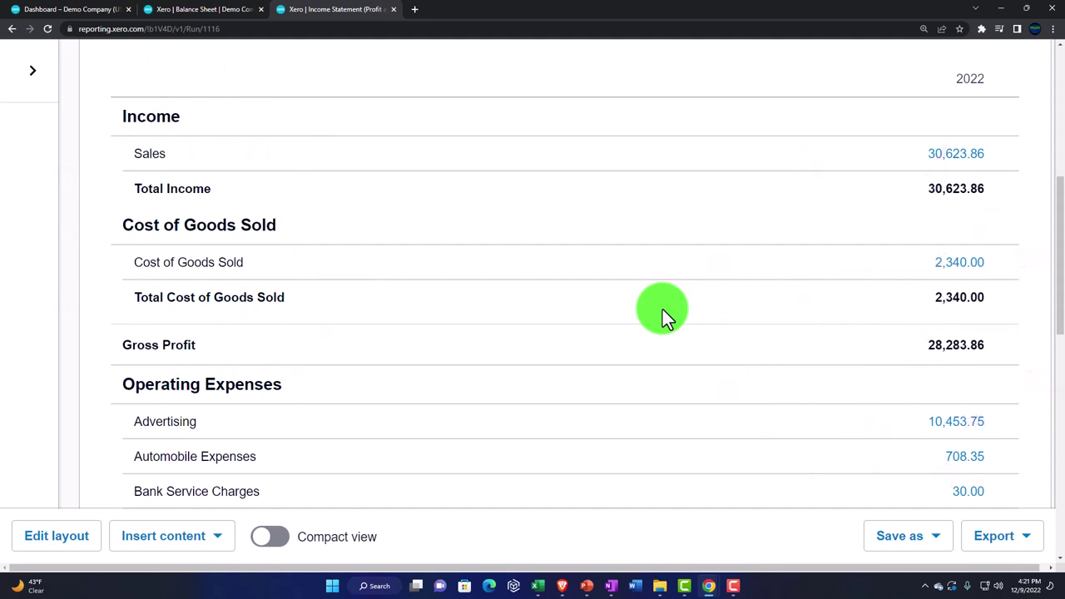
{"action": "scroll", "coordinate": [662, 309], "scroll_direction": "up", "scroll_amount": 3}
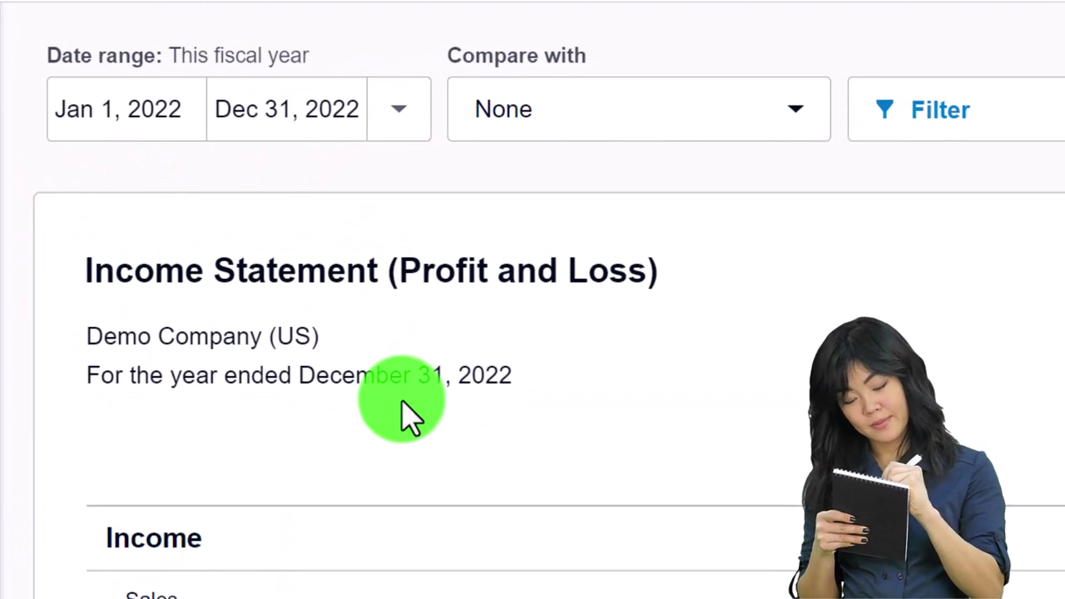
{"action": "left_click", "coordinate": [208, 10]}
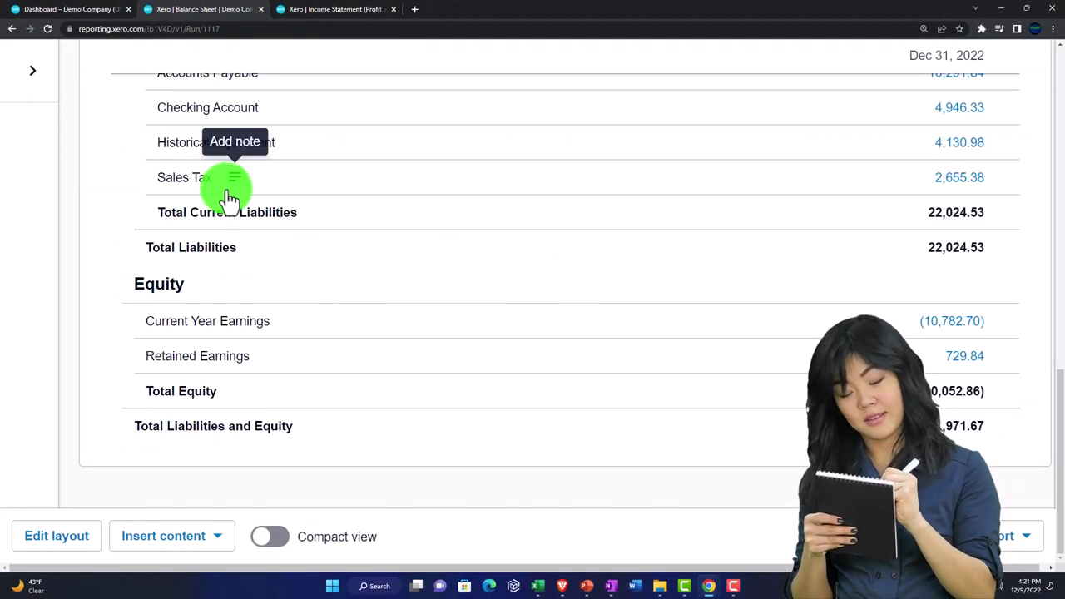
{"action": "scroll", "coordinate": [233, 222], "scroll_direction": "up", "scroll_amount": 10}
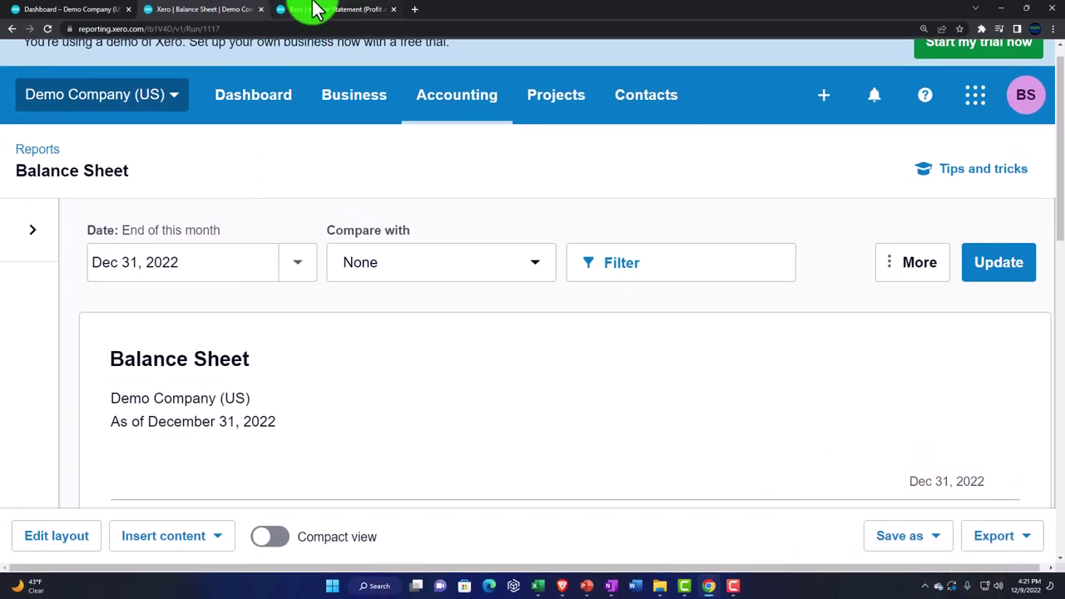
{"action": "left_click", "coordinate": [316, 10]}
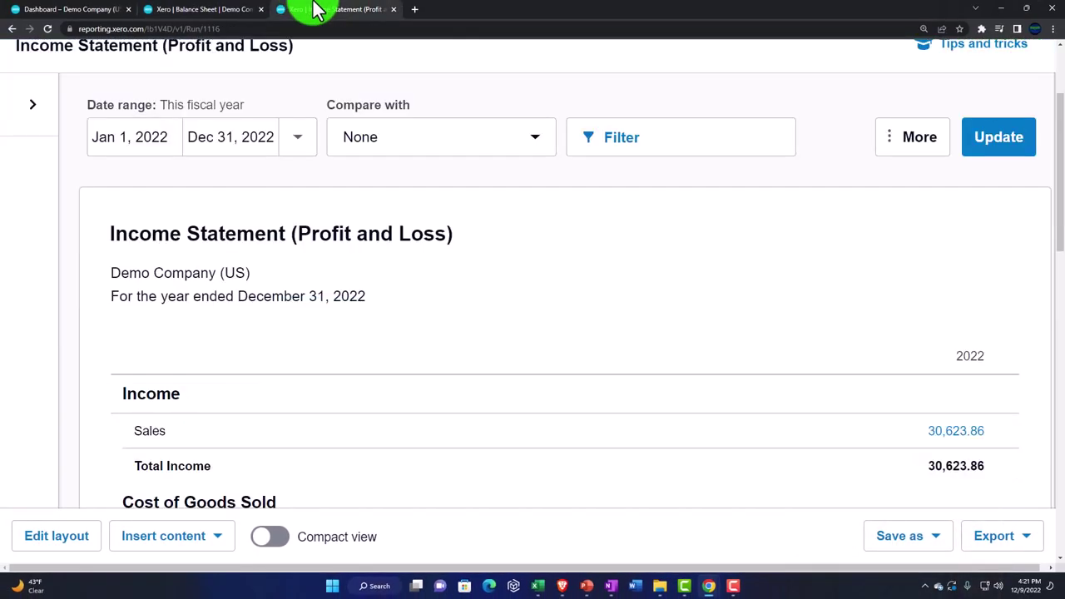
{"action": "scroll", "coordinate": [401, 257], "scroll_direction": "down", "scroll_amount": 2}
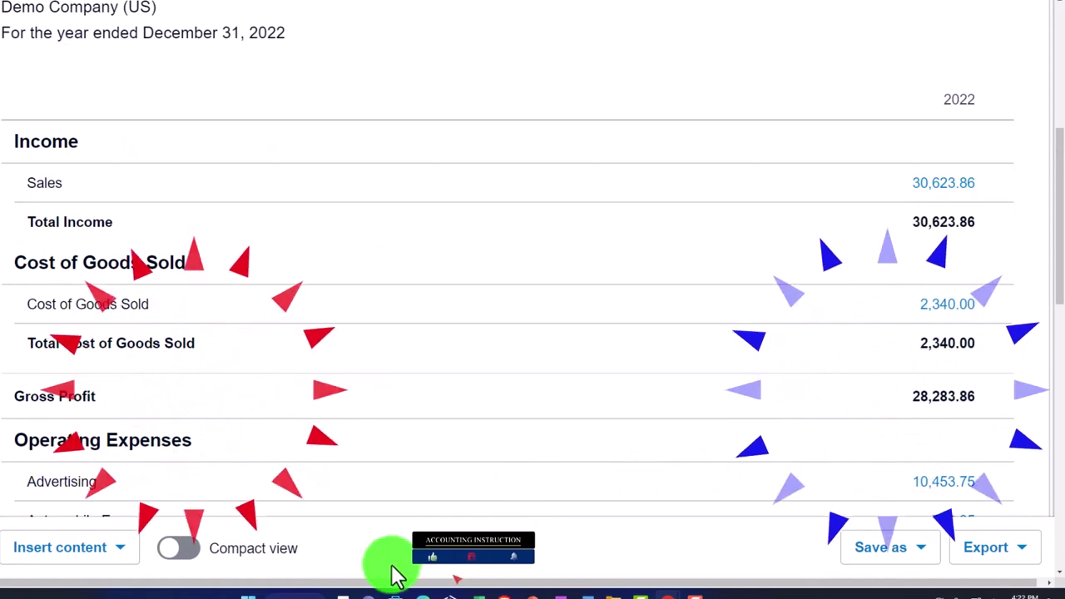
Open Calculator, keep it on top as a compact window, and place it over the Income Statement beside the amounts.
{"action": "left_click", "coordinate": [299, 586]}
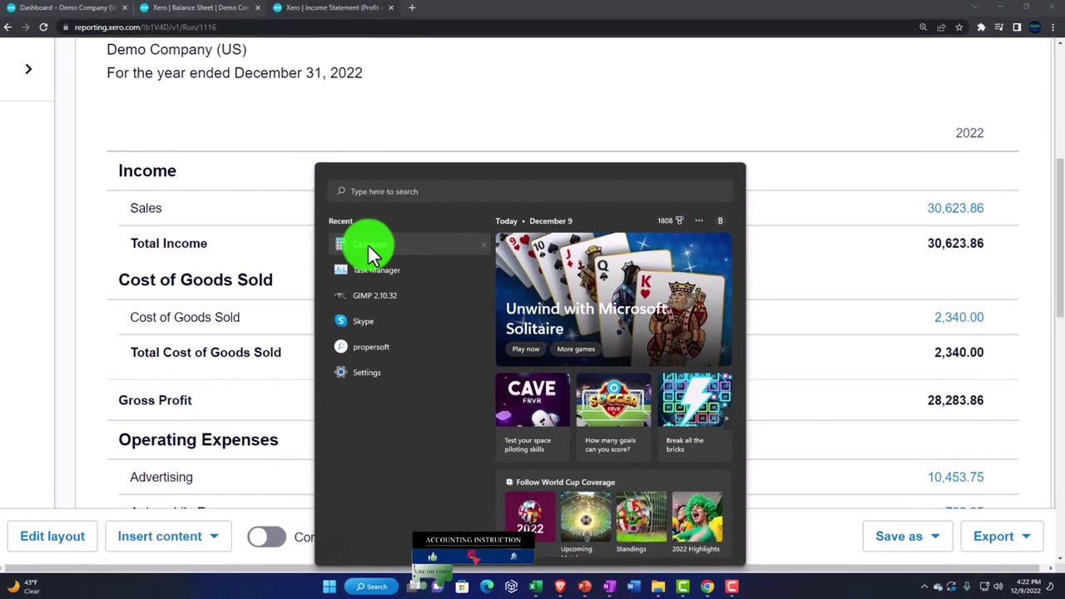
{"action": "left_click", "coordinate": [291, 221]}
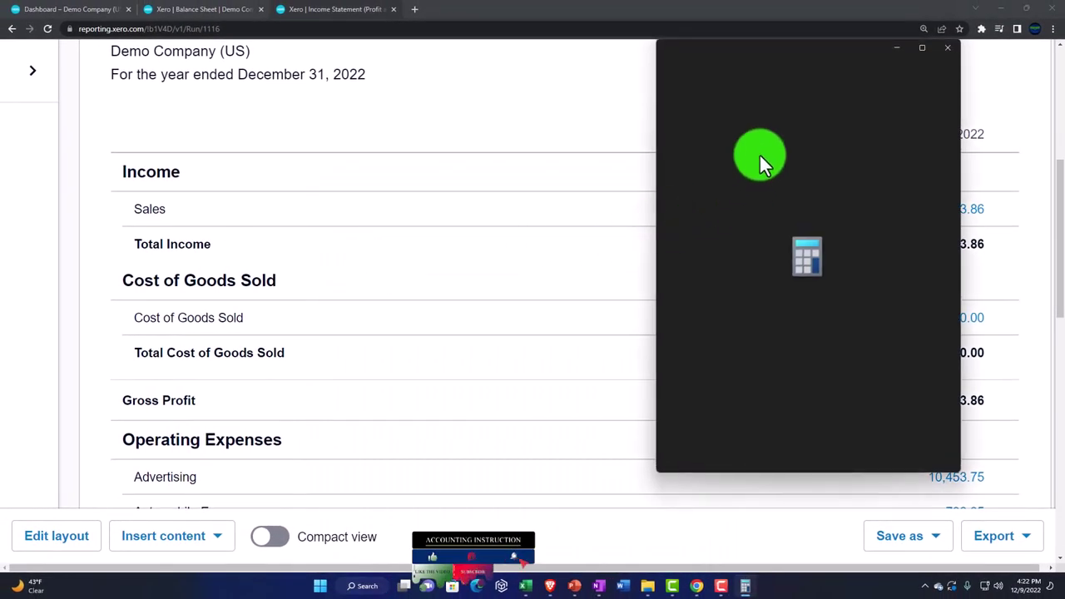
{"action": "left_click", "coordinate": [744, 77]}
{"action": "left_click_drag", "start_coordinate": [905, 48], "coordinate": [649, 208]}
Calculate the gross profit in Calculator by subtracting the cost of goods sold of 2,340 from the sales of 30,623.86.
{"action": "type", "text": "30,623."}
{"action": "type", "text": "86"}
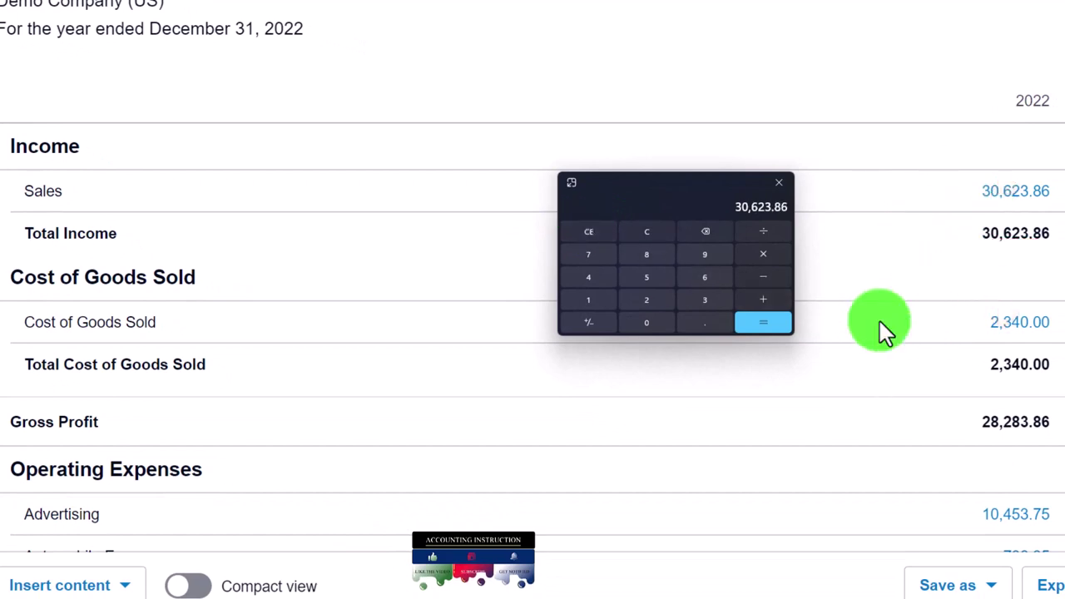
{"action": "scroll", "coordinate": [890, 318], "scroll_direction": "down", "scroll_amount": 3}
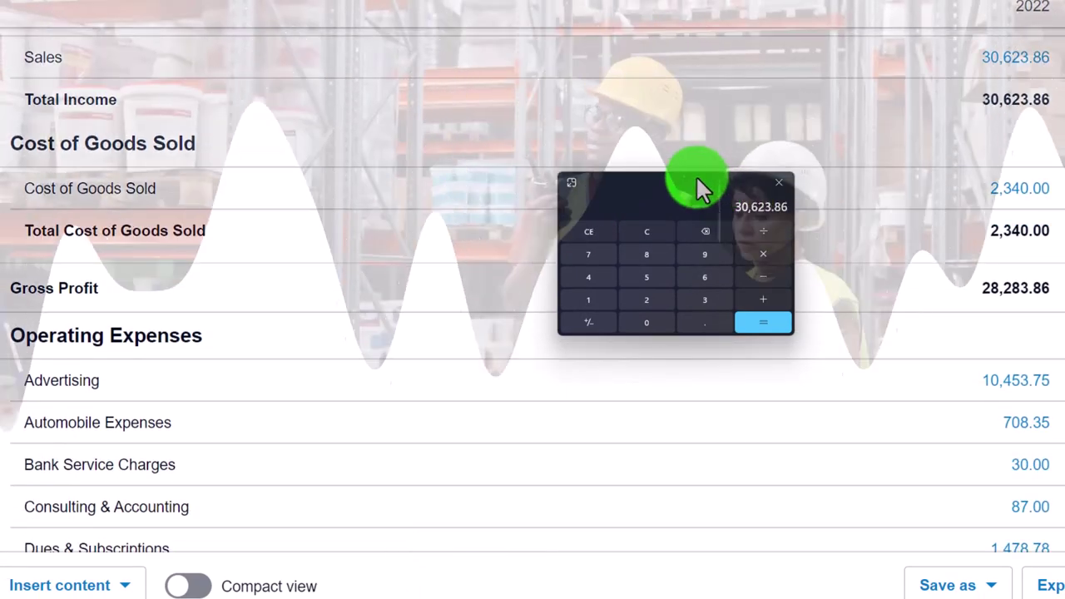
{"action": "left_click_drag", "start_coordinate": [694, 175], "coordinate": [668, 232]}
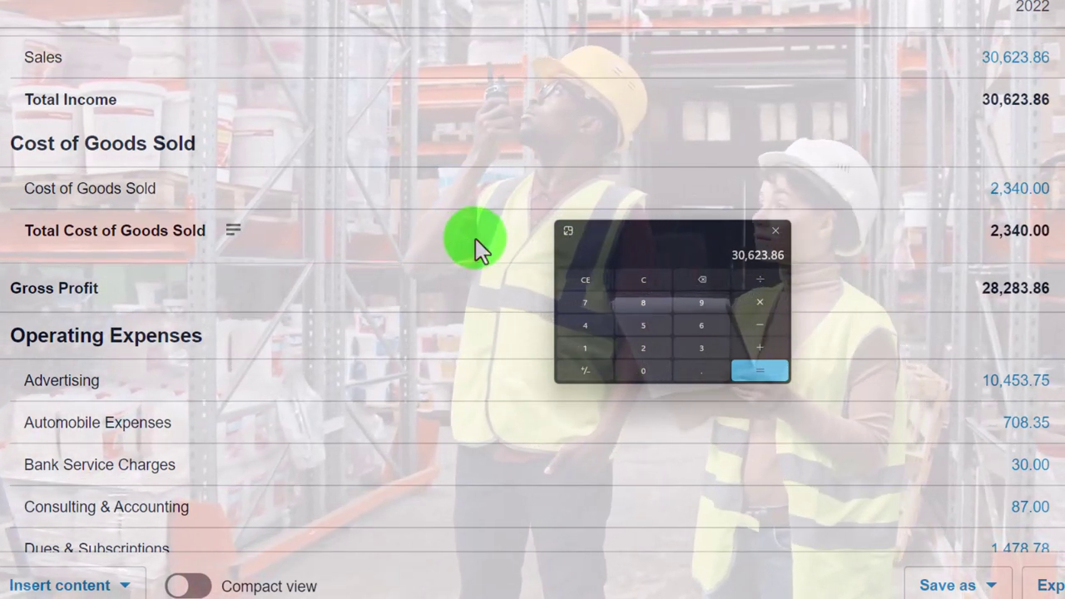
{"action": "type", "text": "2340"}
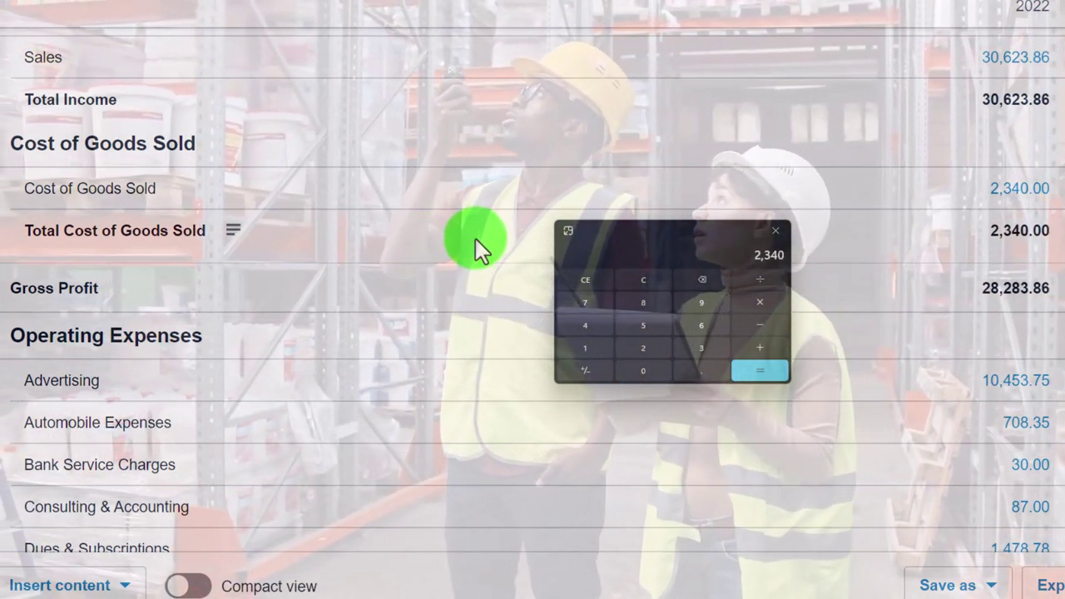
{"action": "key", "text": "Return"}
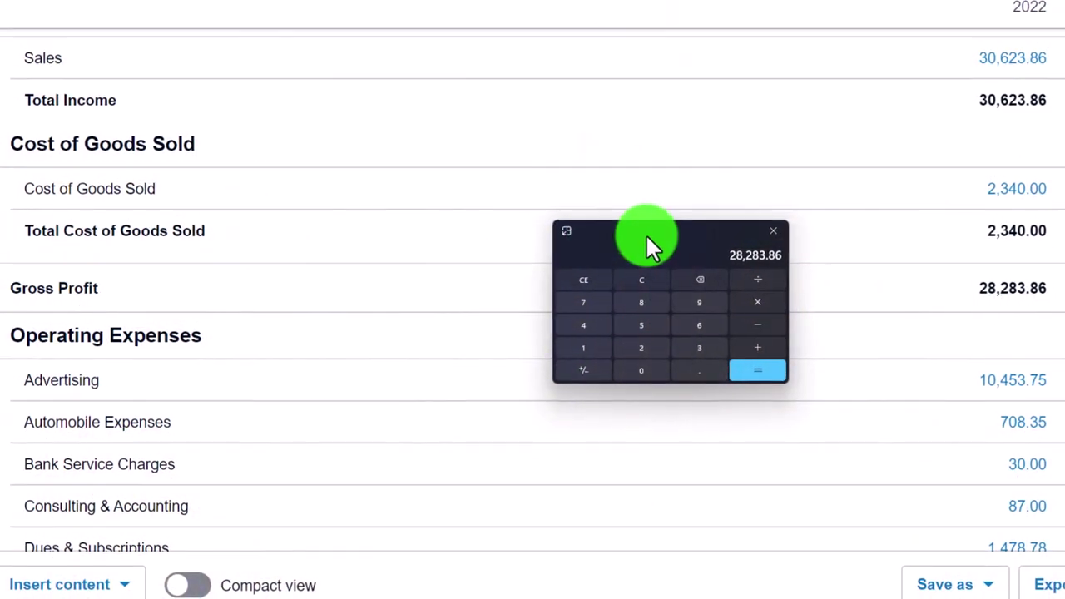
{"action": "left_click_drag", "start_coordinate": [644, 241], "coordinate": [648, 298]}
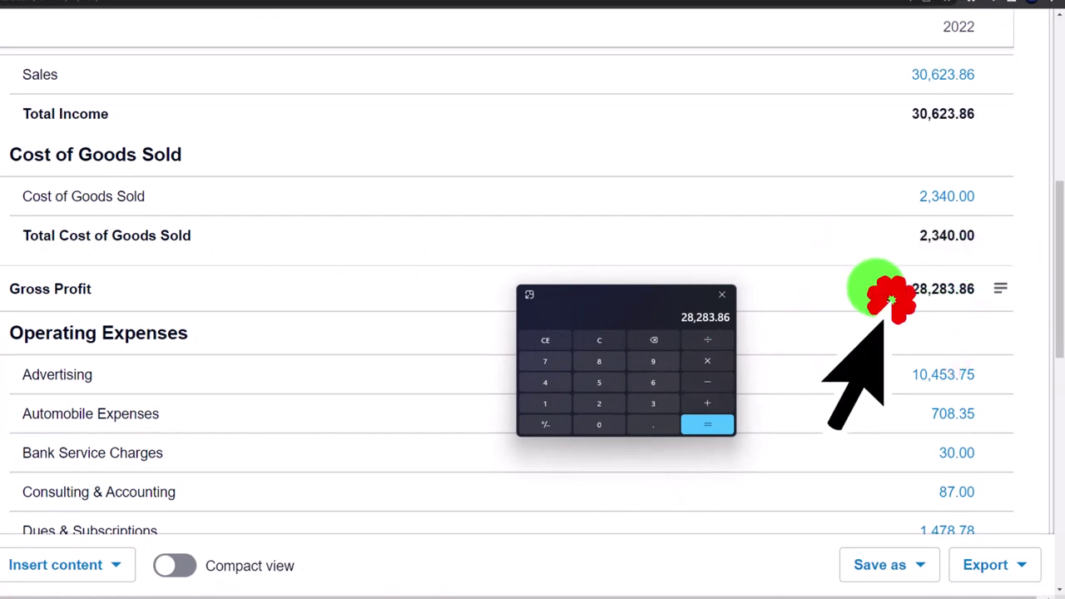
Subtract the total operating expenses of 39,066.56 from the gross profit in Calculator, and move the calculator out of the report's view.
{"action": "scroll", "coordinate": [879, 297], "scroll_direction": "down", "scroll_amount": 10}
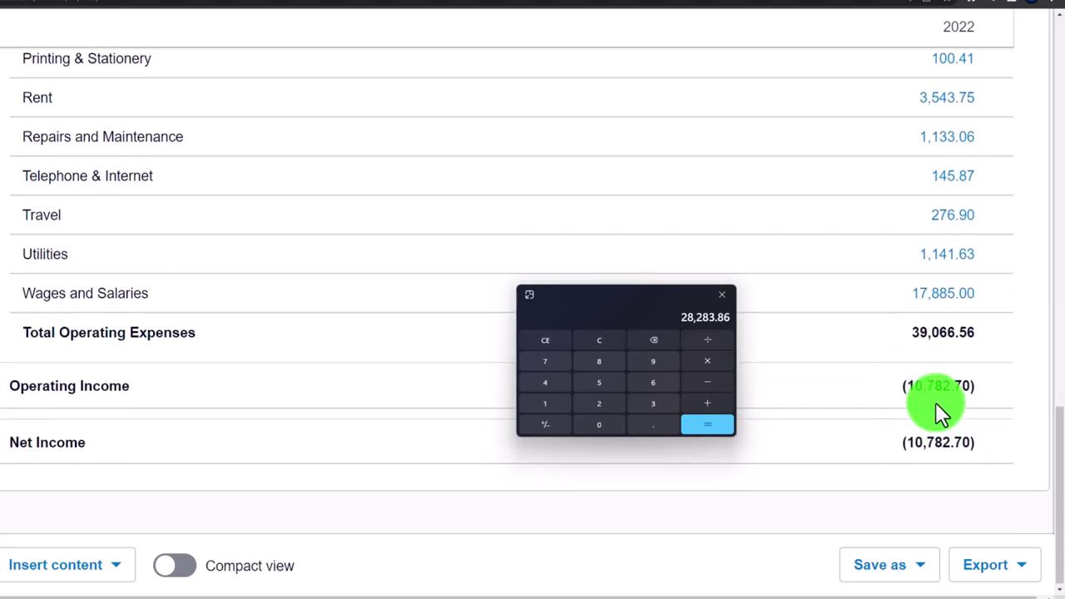
{"action": "scroll", "coordinate": [938, 413], "scroll_direction": "up", "scroll_amount": 10}
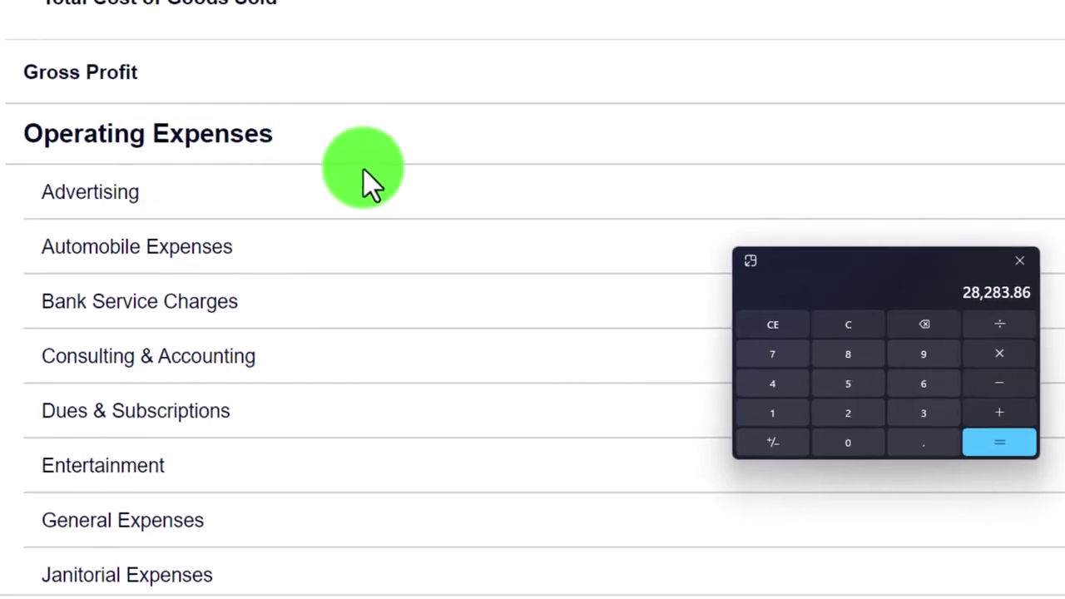
{"action": "scroll", "coordinate": [340, 236], "scroll_direction": "down", "scroll_amount": 3}
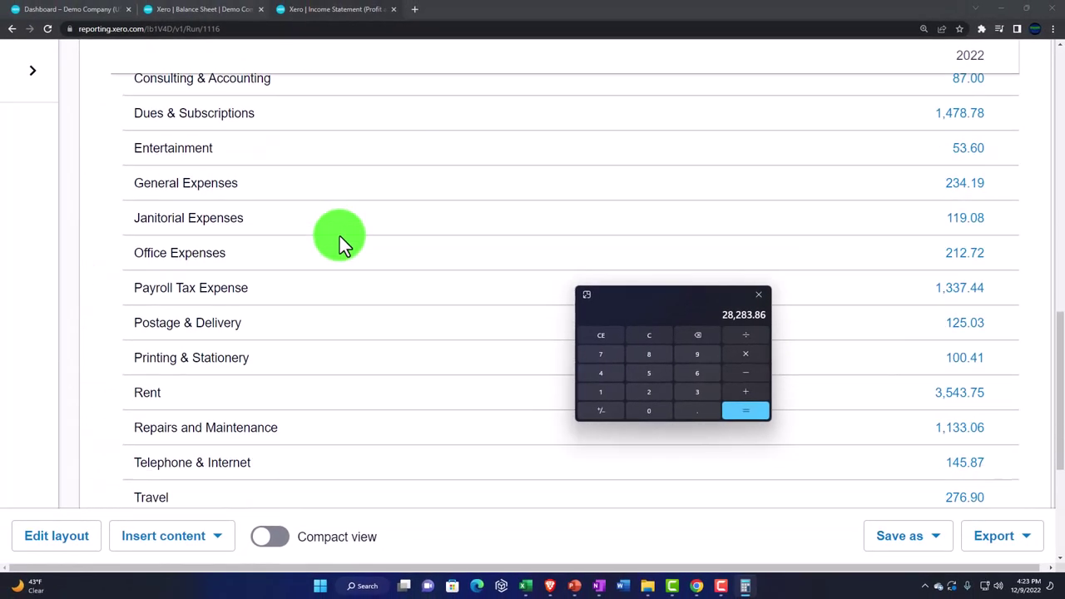
{"action": "scroll", "coordinate": [340, 236], "scroll_direction": "down", "scroll_amount": 3}
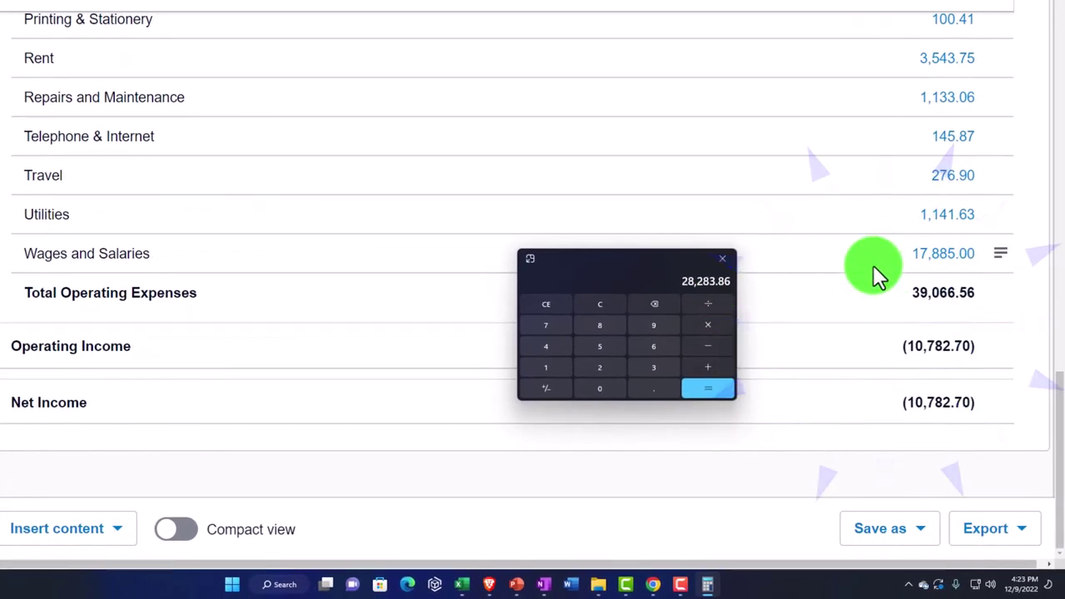
{"action": "type", "text": "39"}
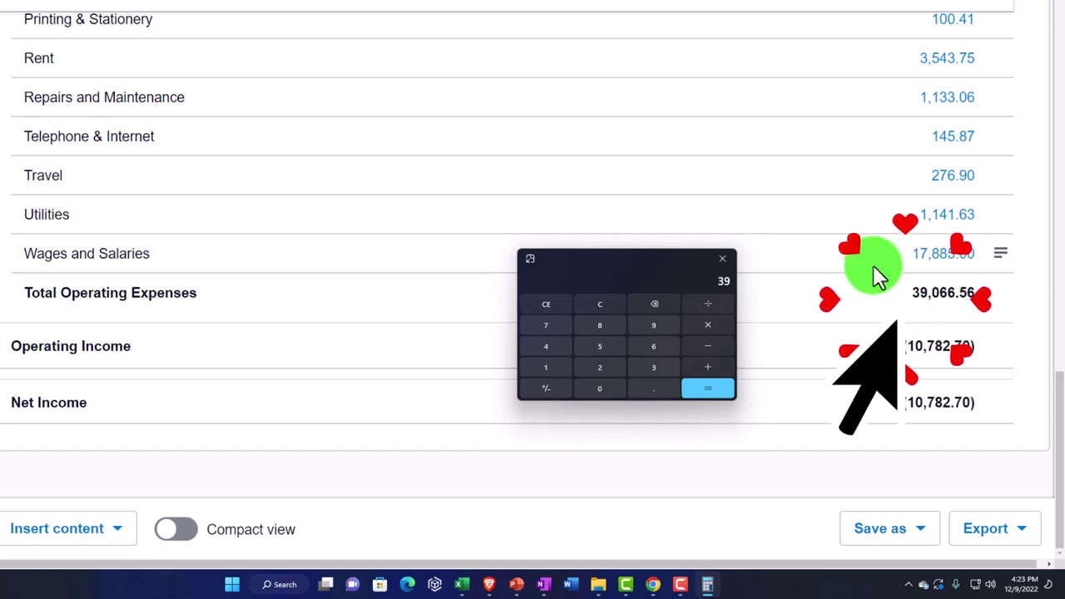
{"action": "type", "text": "66.56"}
{"action": "key", "text": "Return"}
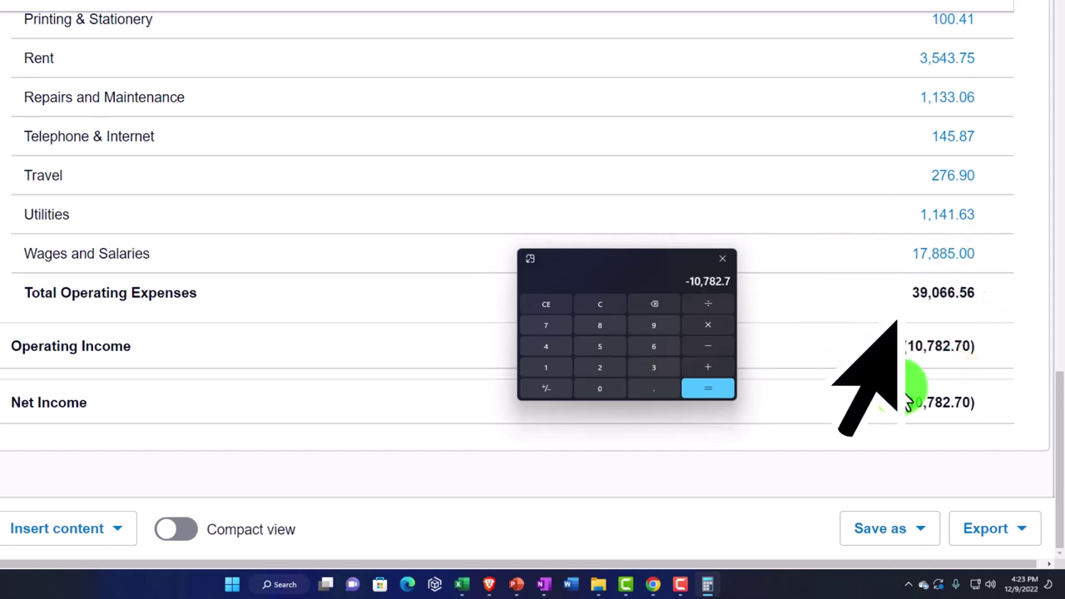
{"action": "left_click", "coordinate": [862, 406]}
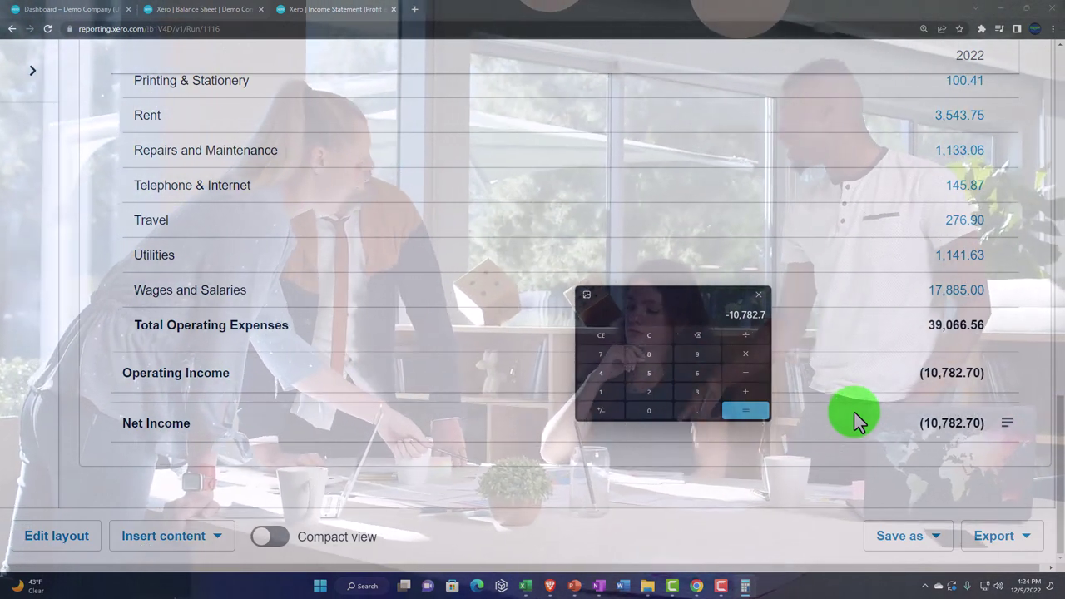
{"action": "left_click_drag", "start_coordinate": [654, 298], "coordinate": [1064, 274]}
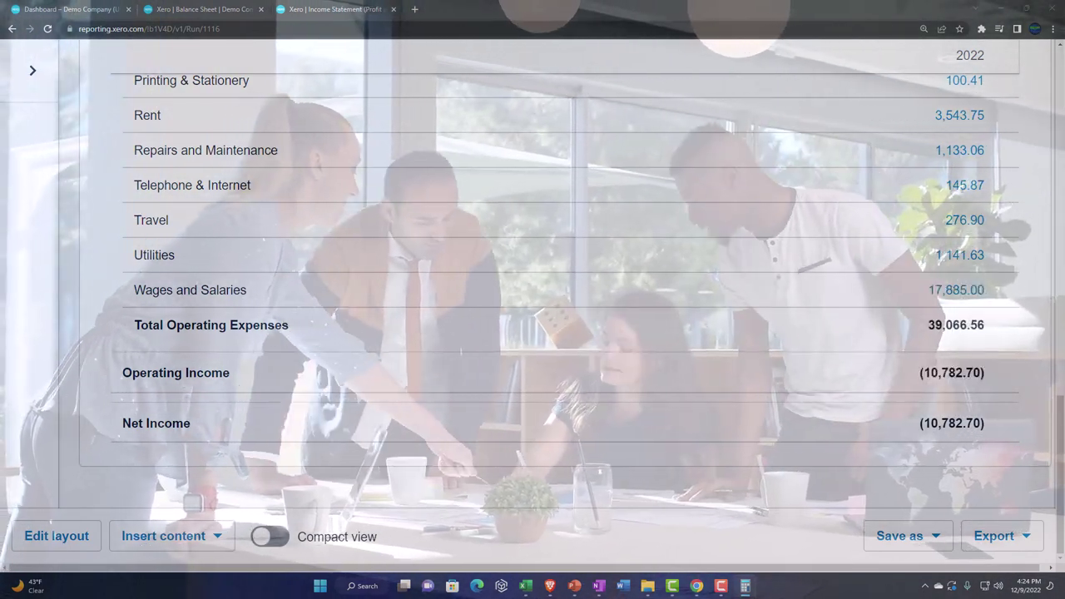
Review the Income Statement's expense and income lines, and view the vendor, customer and employee flowchart on the Xero 2023 page in OneNote.
{"action": "scroll", "coordinate": [692, 399], "scroll_direction": "up", "scroll_amount": 3}
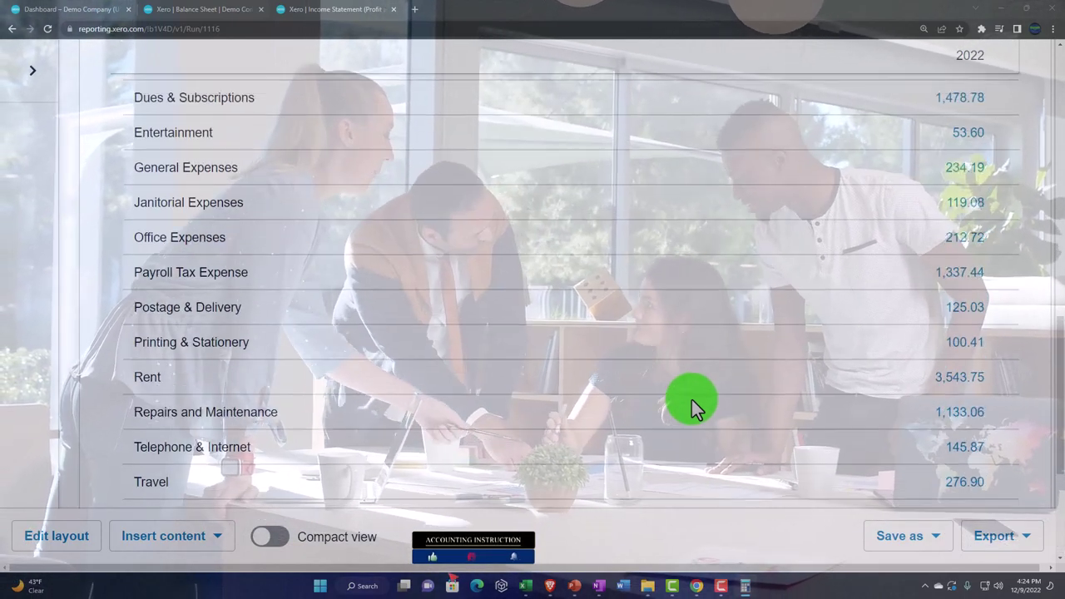
{"action": "scroll", "coordinate": [691, 400], "scroll_direction": "up", "scroll_amount": 7}
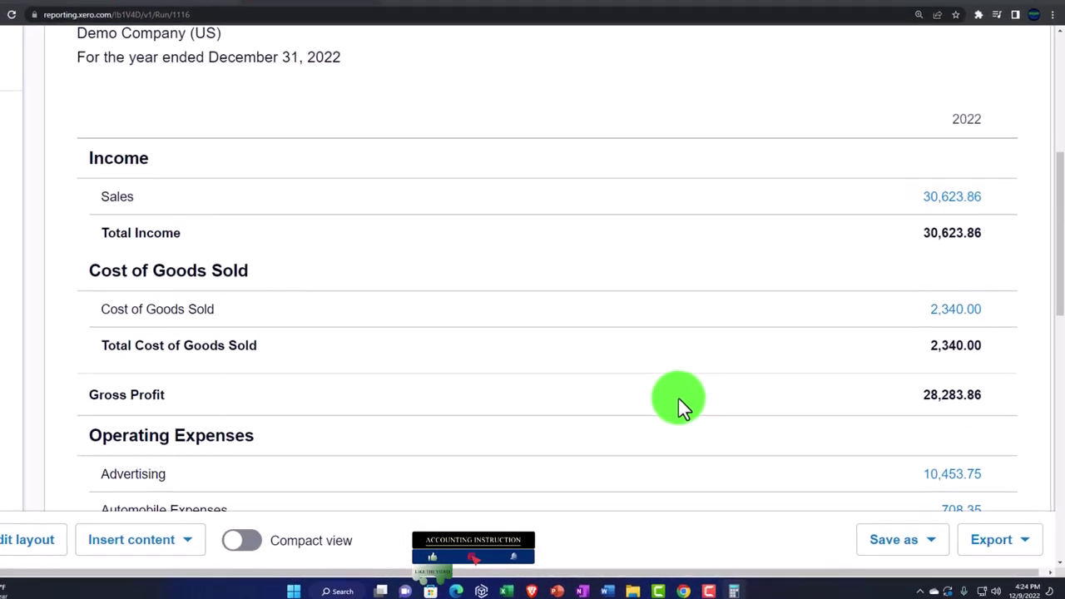
{"action": "scroll", "coordinate": [678, 398], "scroll_direction": "up", "scroll_amount": 2}
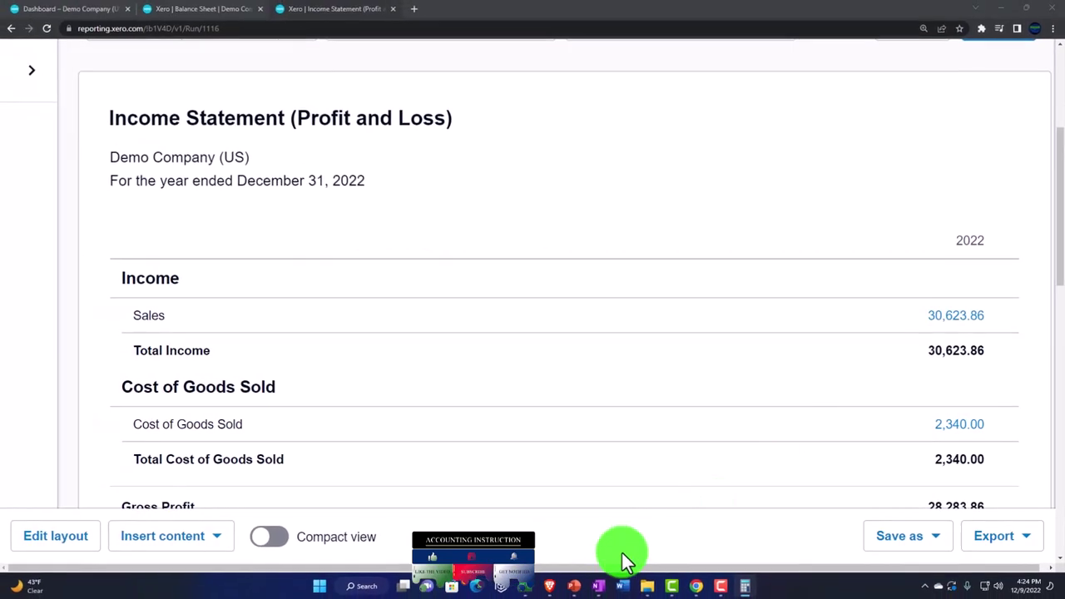
{"action": "left_click", "coordinate": [599, 587]}
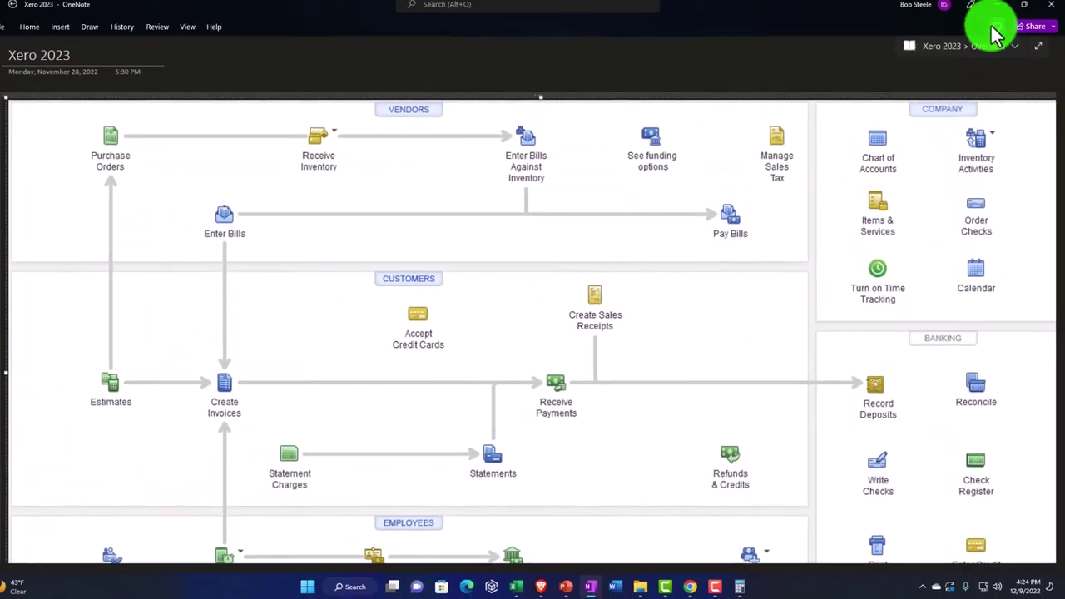
{"action": "left_click", "coordinate": [996, 14]}
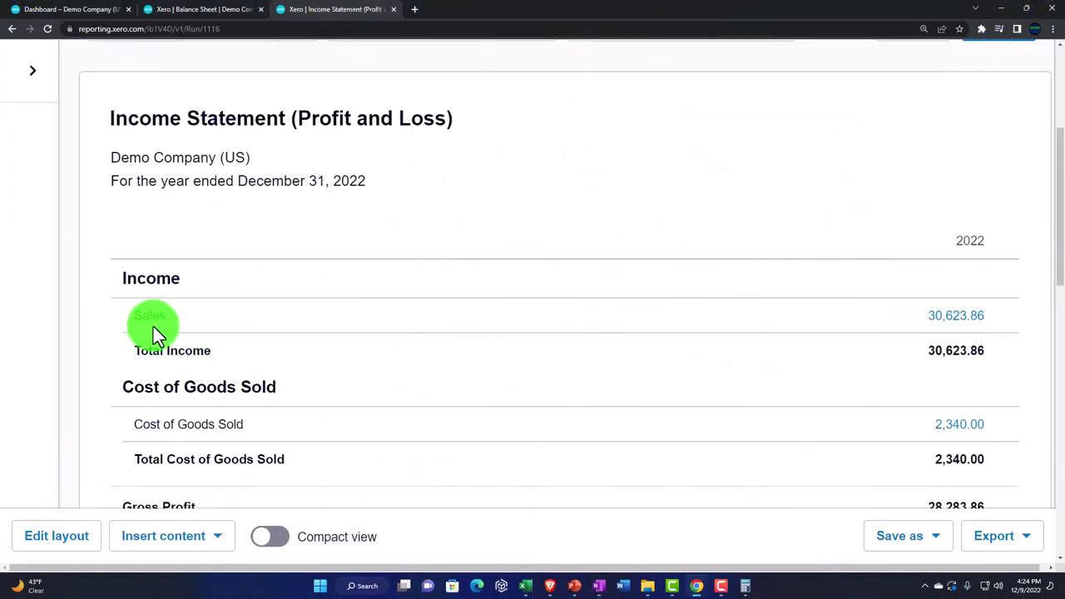
Examine the Sales line under Income on the Income Statement, along with the report's heading and date range.
{"action": "left_click", "coordinate": [173, 322]}
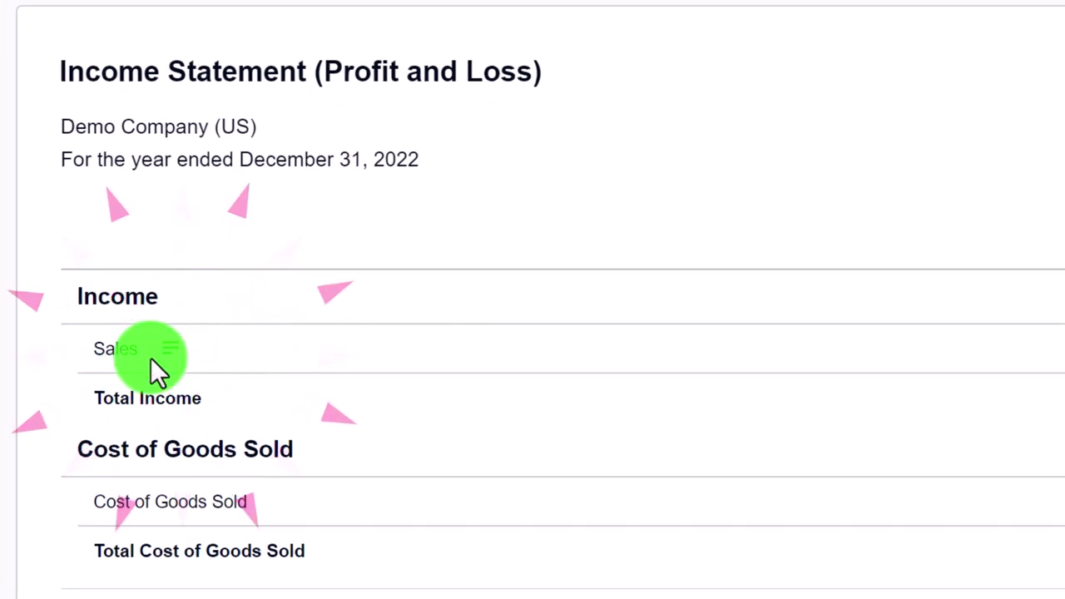
{"action": "left_click", "coordinate": [151, 358]}
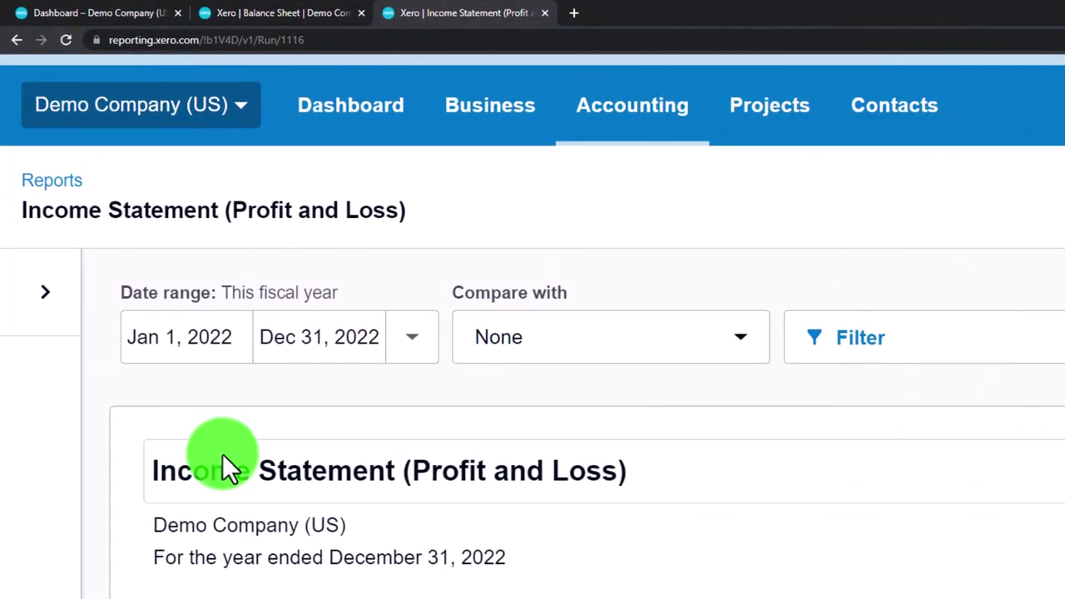
{"action": "scroll", "coordinate": [222, 453], "scroll_direction": "down", "scroll_amount": 5}
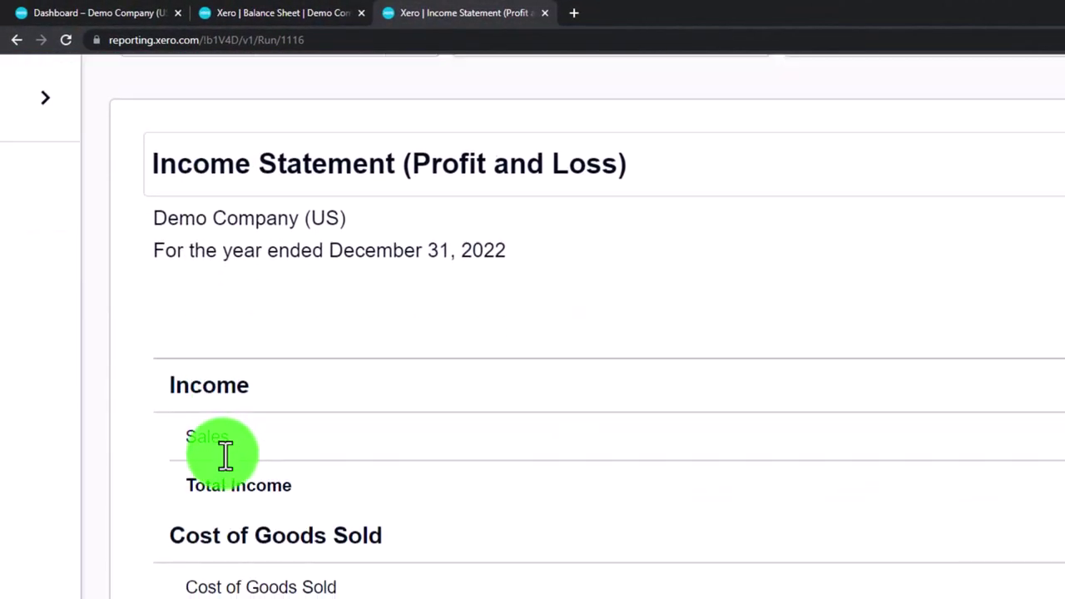
{"action": "left_click", "coordinate": [191, 264]}
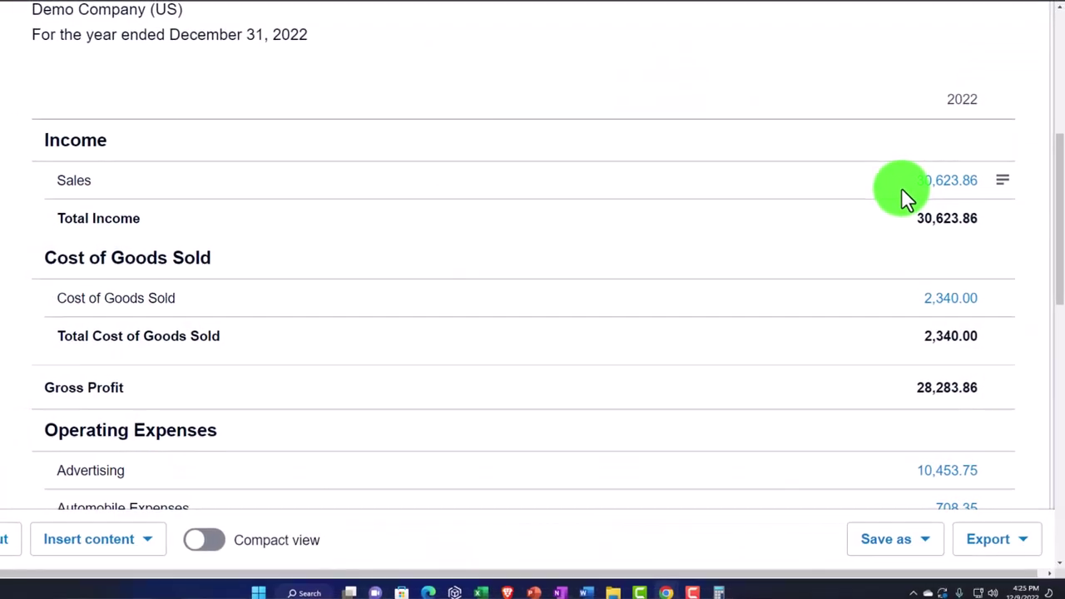
Open the chart of accounts from the Demo Company (US) dashboard and enlarge the page to 175%.
{"action": "left_click", "coordinate": [74, 8]}
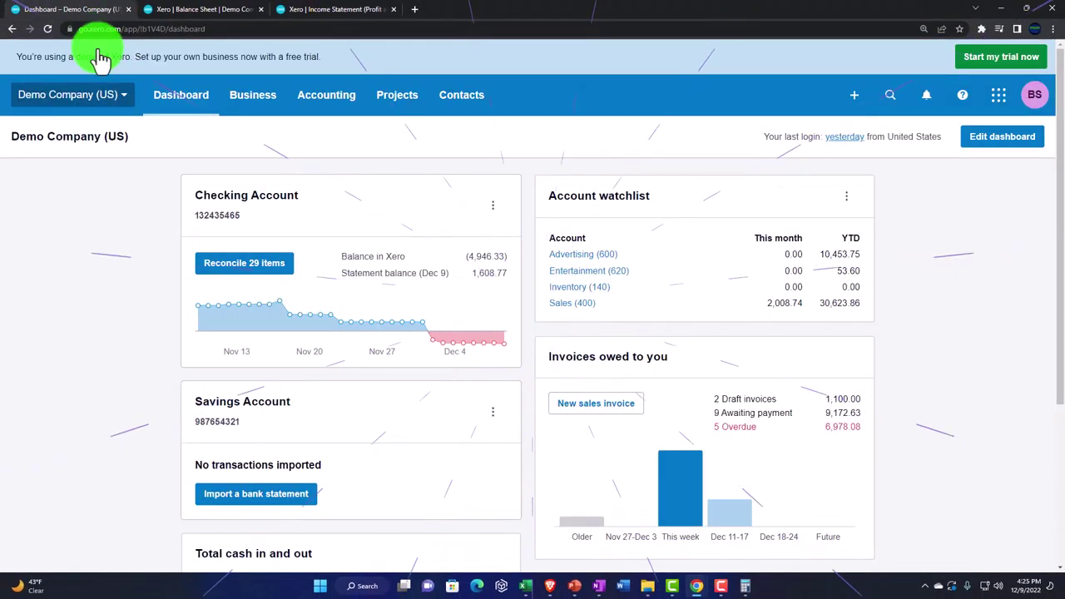
{"action": "left_click", "coordinate": [309, 95]}
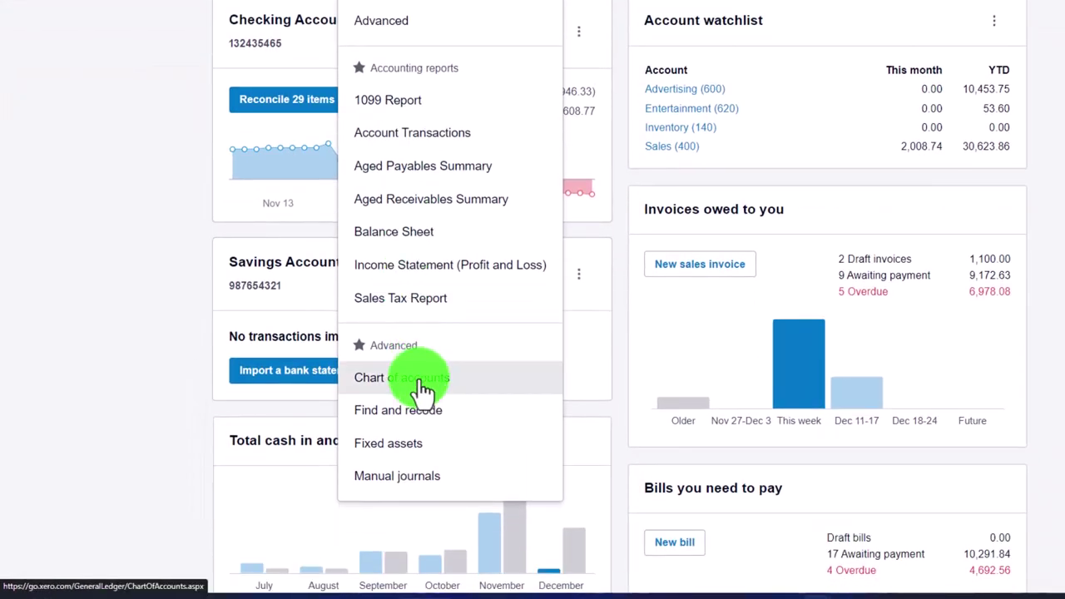
{"action": "left_click", "coordinate": [423, 384]}
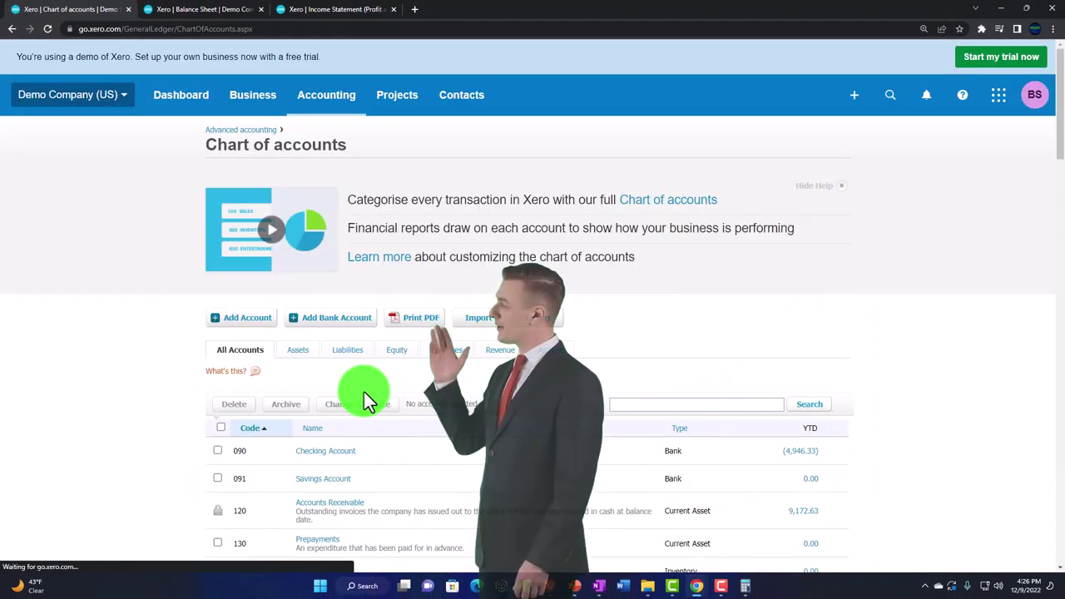
{"action": "key", "text": "ctrl+plus"}
{"action": "key", "text": "ctrl+plus"}
Examine the full chart of accounts, from the bank and asset accounts through the liability and equity accounts.
{"action": "scroll", "coordinate": [363, 391], "scroll_direction": "down", "scroll_amount": 3}
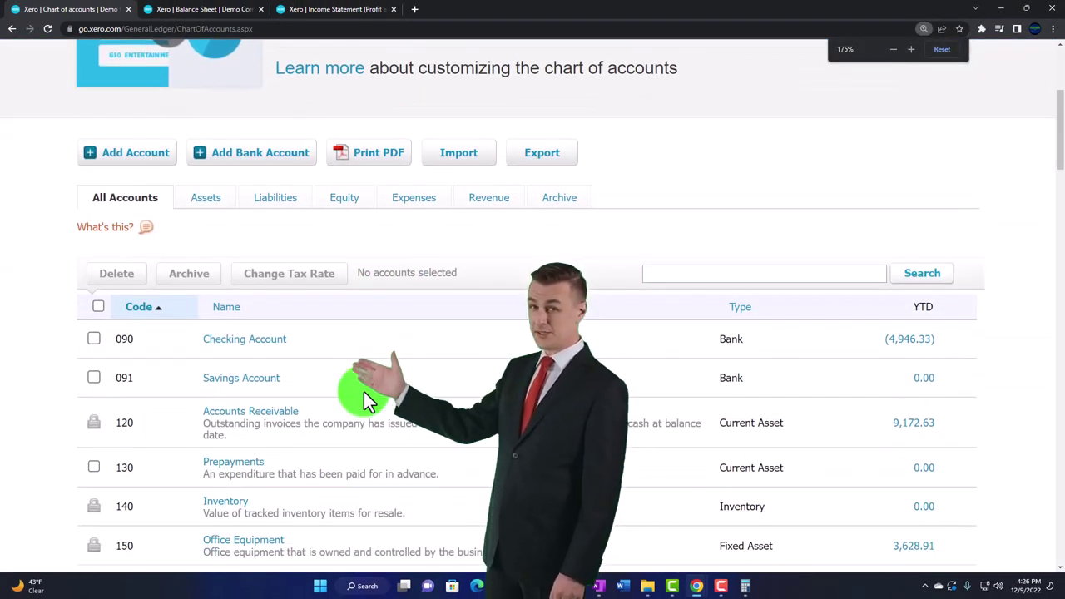
{"action": "scroll", "coordinate": [258, 381], "scroll_direction": "down", "scroll_amount": 5}
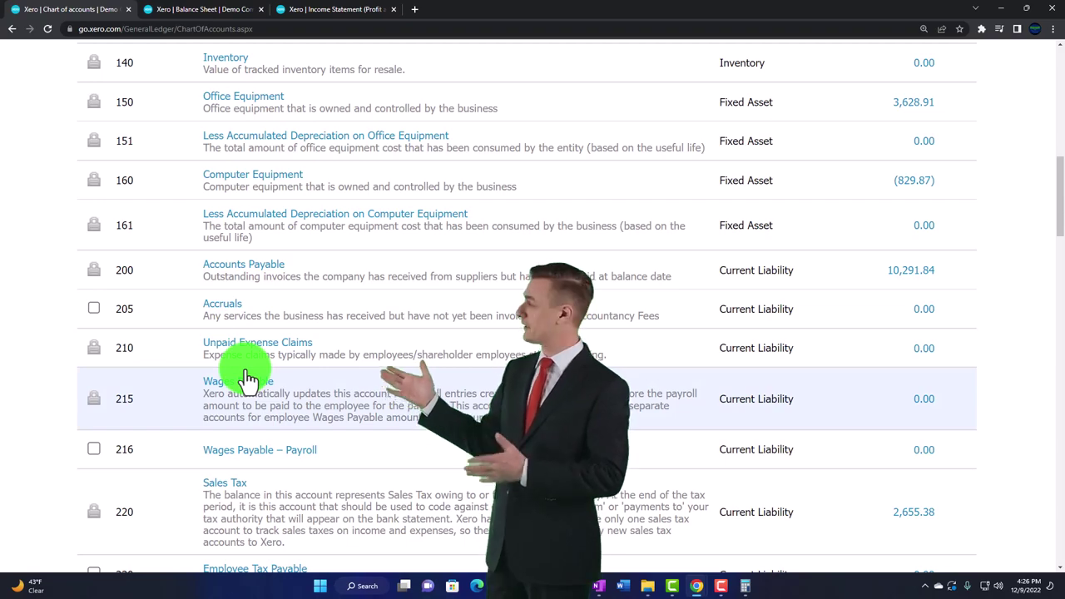
{"action": "scroll", "coordinate": [250, 379], "scroll_direction": "down", "scroll_amount": 7}
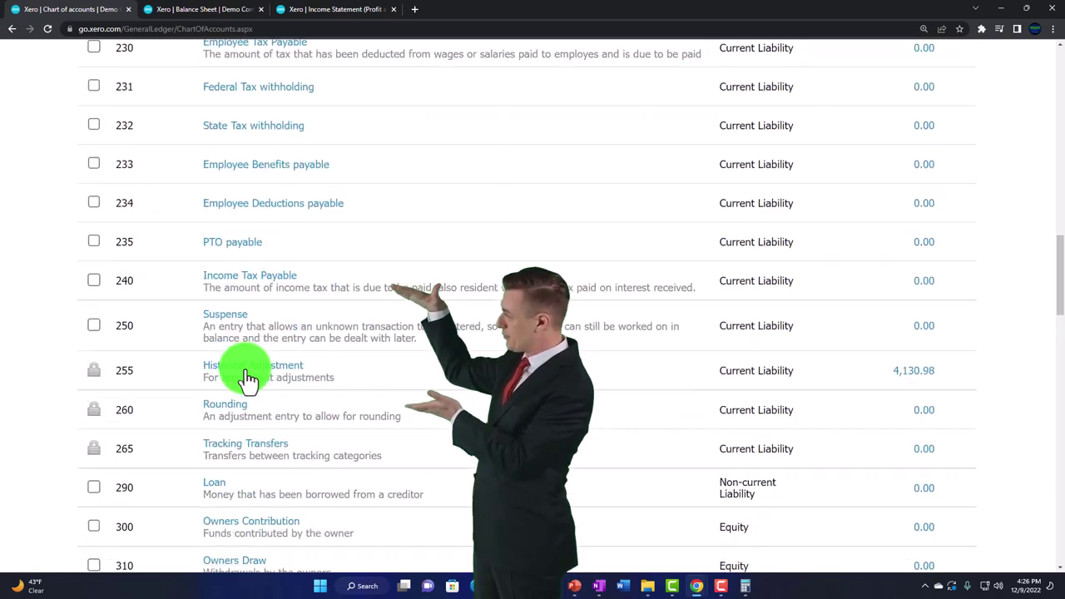
{"action": "scroll", "coordinate": [250, 379], "scroll_direction": "down", "scroll_amount": 3}
{"action": "scroll", "coordinate": [247, 374], "scroll_direction": "up", "scroll_amount": 15}
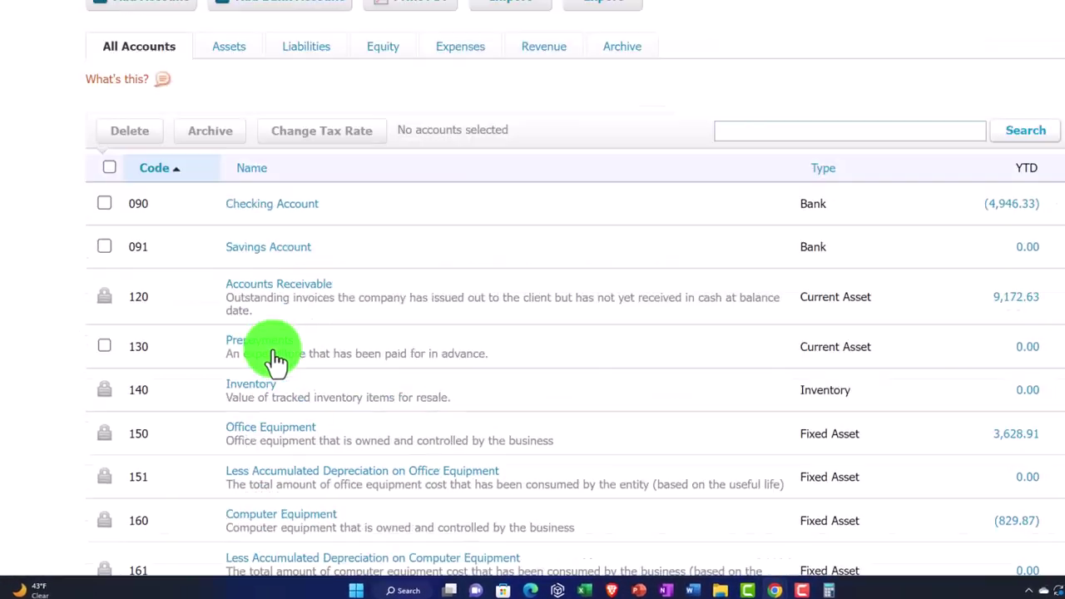
{"action": "scroll", "coordinate": [275, 359], "scroll_direction": "up", "scroll_amount": 5}
{"action": "scroll", "coordinate": [332, 316], "scroll_direction": "down", "scroll_amount": 1}
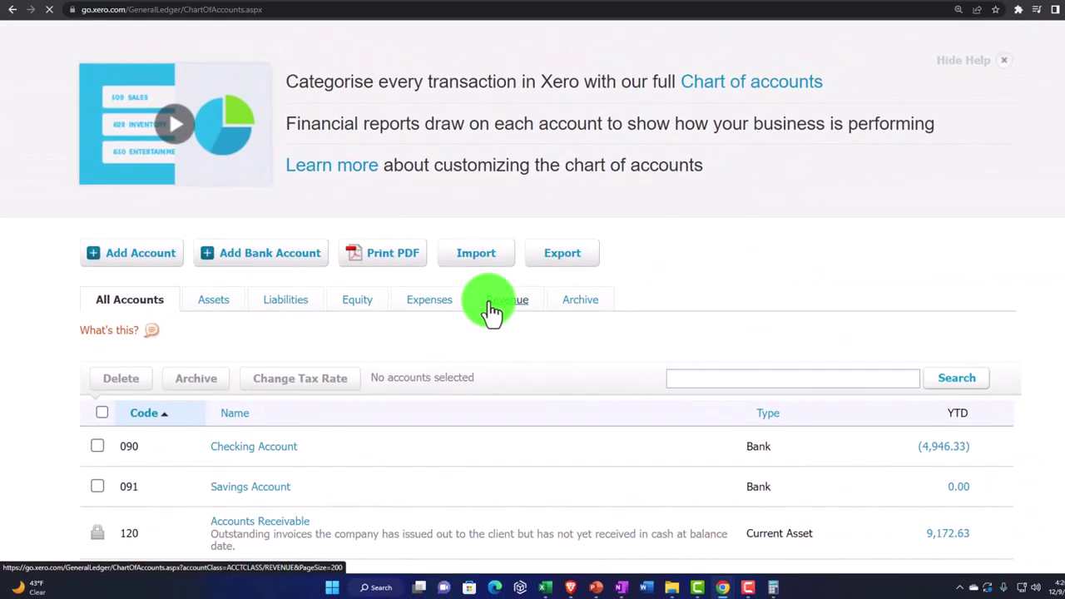
Filter the chart of accounts to revenue accounts, and view the list of new transaction types that can be created.
{"action": "left_click", "coordinate": [684, 210]}
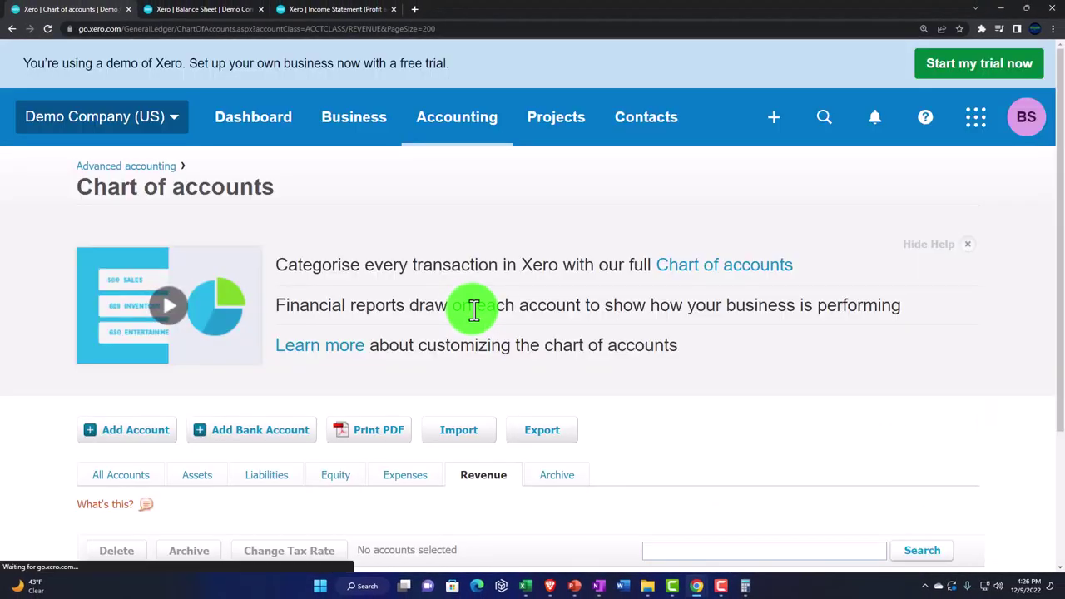
{"action": "scroll", "coordinate": [471, 312], "scroll_direction": "down", "scroll_amount": 3}
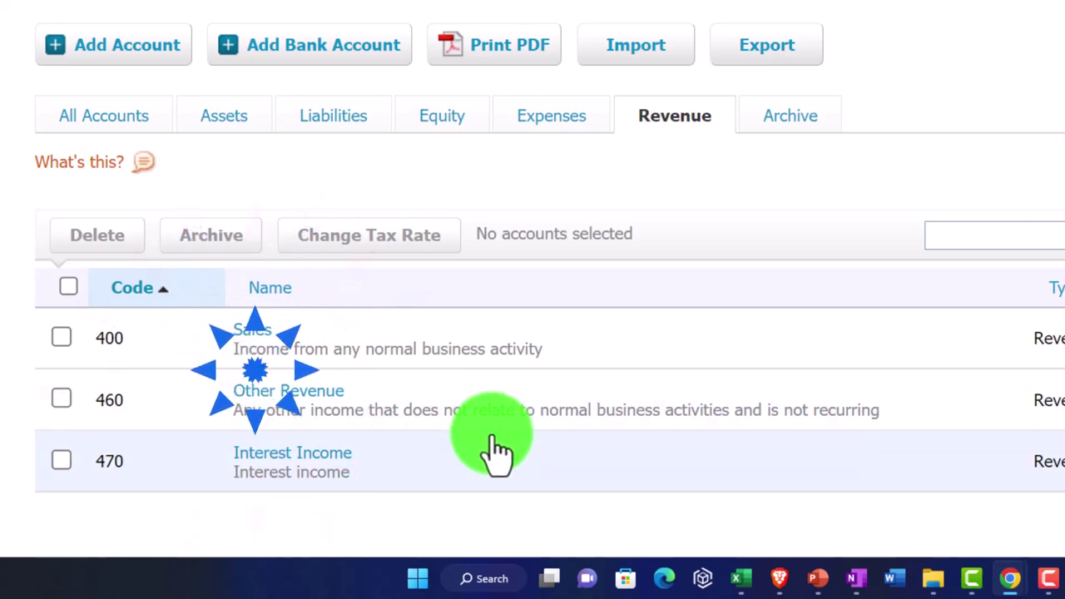
{"action": "scroll", "coordinate": [495, 450], "scroll_direction": "up", "scroll_amount": 5}
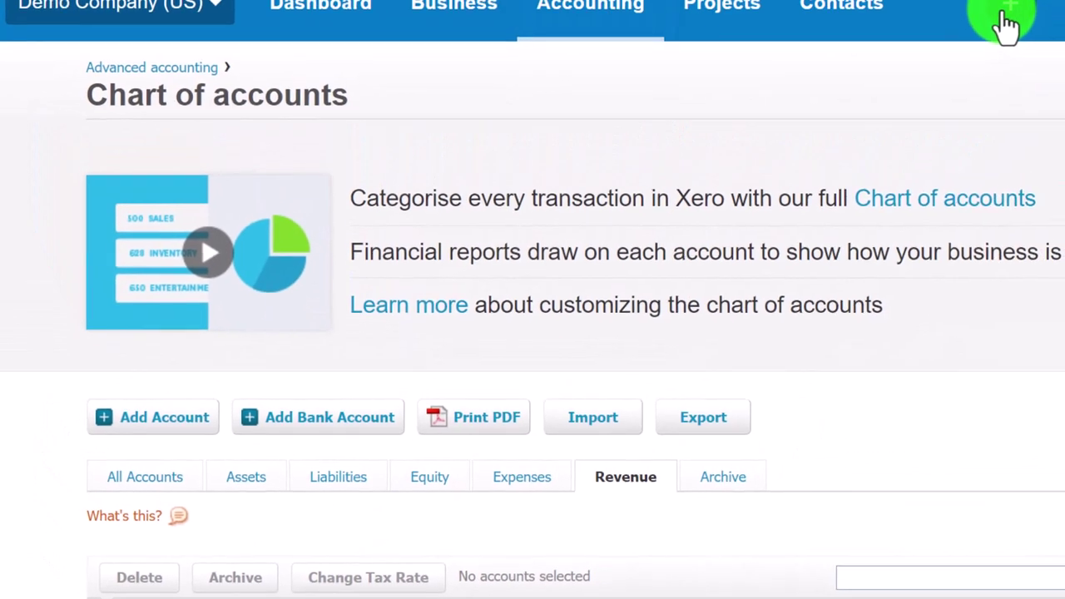
{"action": "left_click", "coordinate": [998, 23]}
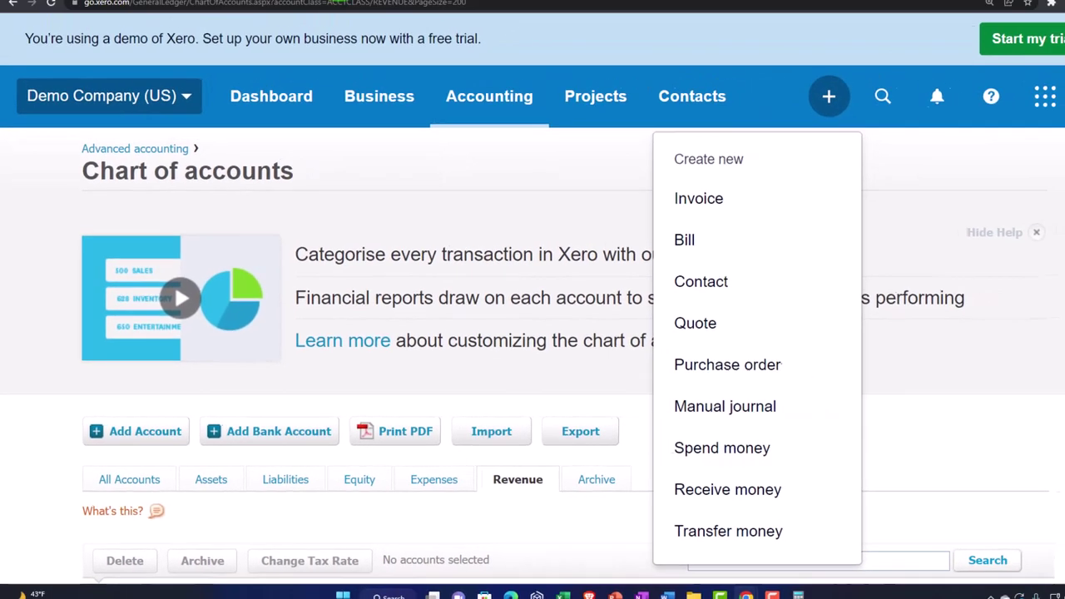
Examine the Income and Cost of Goods Sold sections of the Income Statement down to the first operating expenses.
{"action": "left_click", "coordinate": [323, 12]}
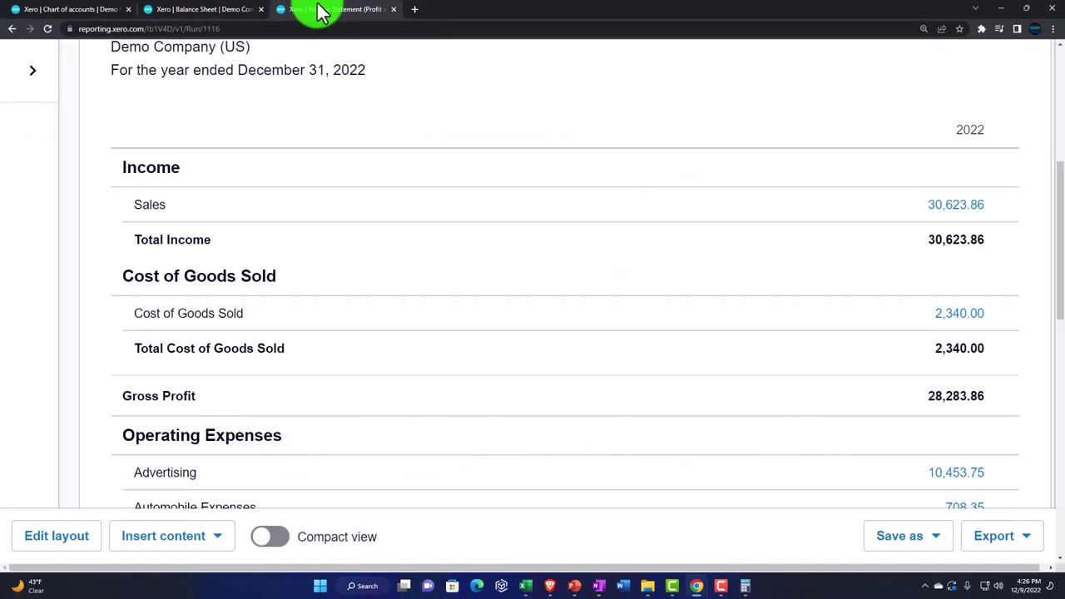
{"action": "scroll", "coordinate": [406, 313], "scroll_direction": "down", "scroll_amount": 1}
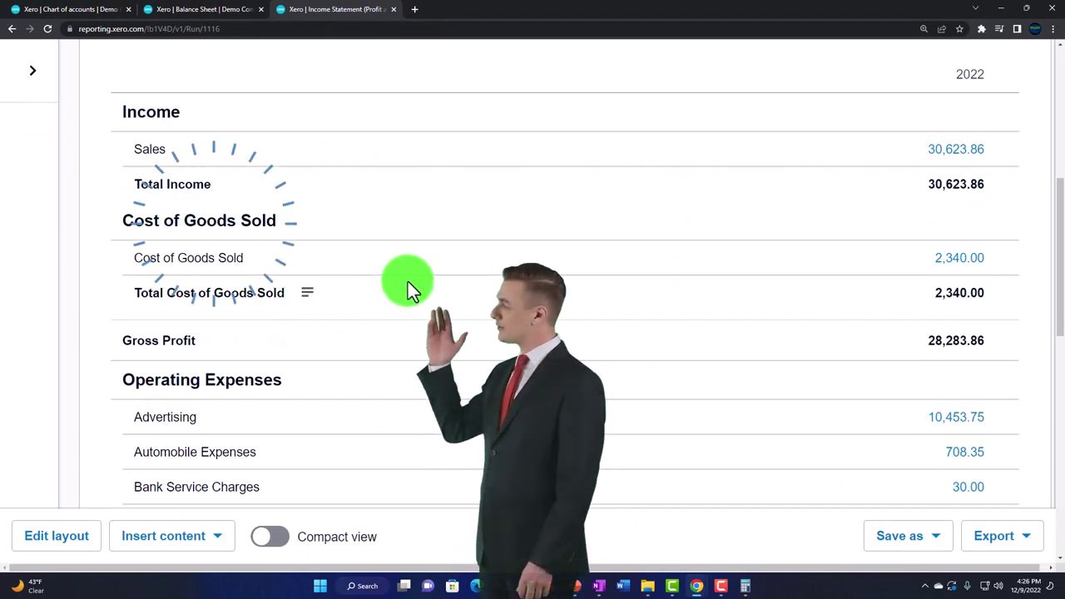
{"action": "scroll", "coordinate": [407, 281], "scroll_direction": "down", "scroll_amount": 1}
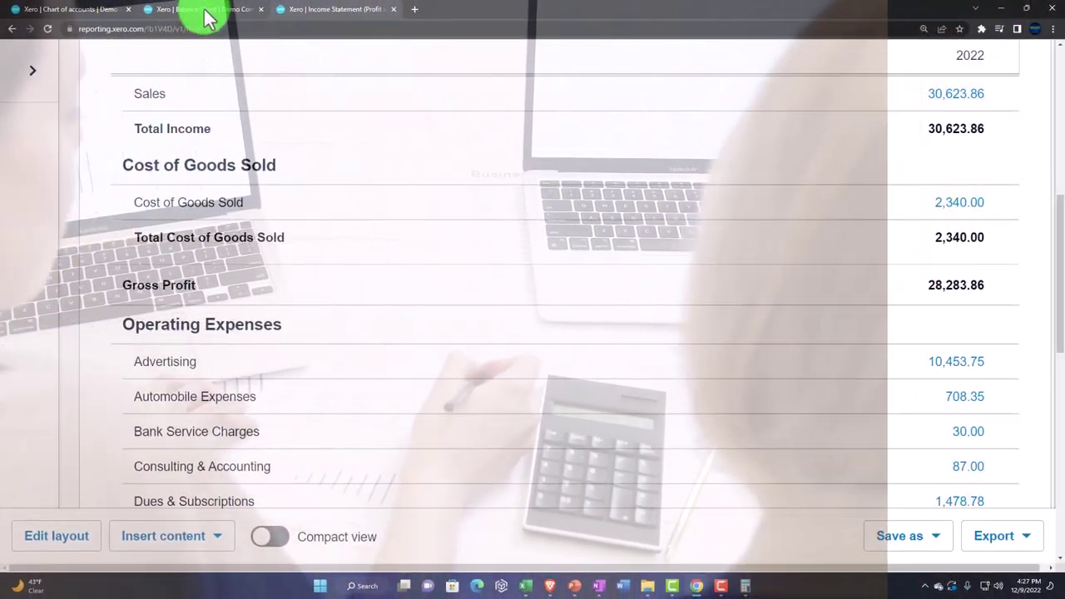
Examine the current and fixed assets on the Balance Sheet, along with the report's heading and date.
{"action": "left_click", "coordinate": [131, 7]}
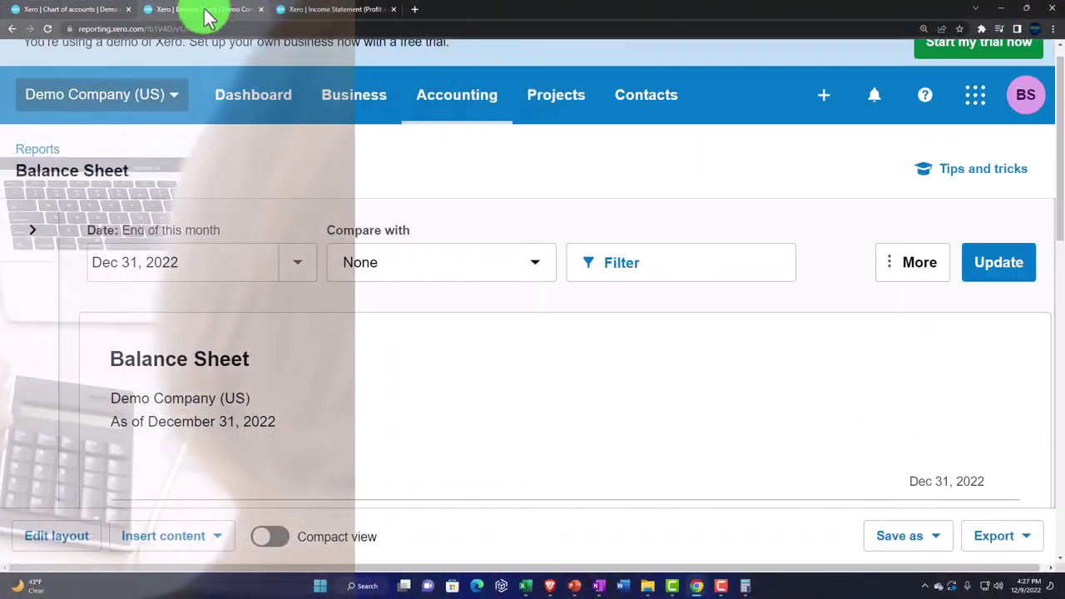
{"action": "scroll", "coordinate": [381, 283], "scroll_direction": "down", "scroll_amount": 4}
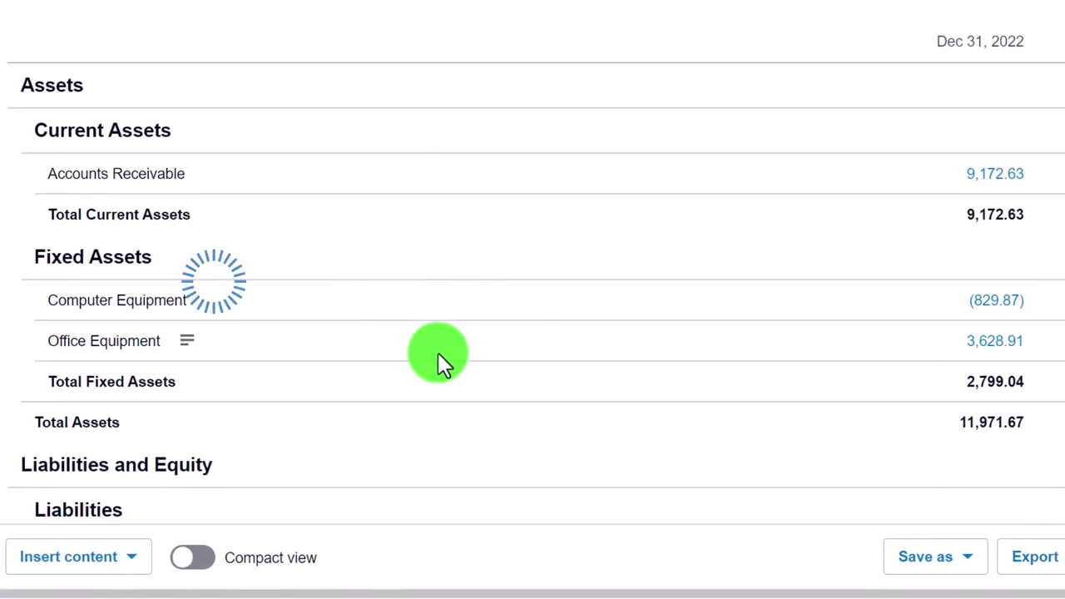
{"action": "scroll", "coordinate": [443, 350], "scroll_direction": "up", "scroll_amount": 2}
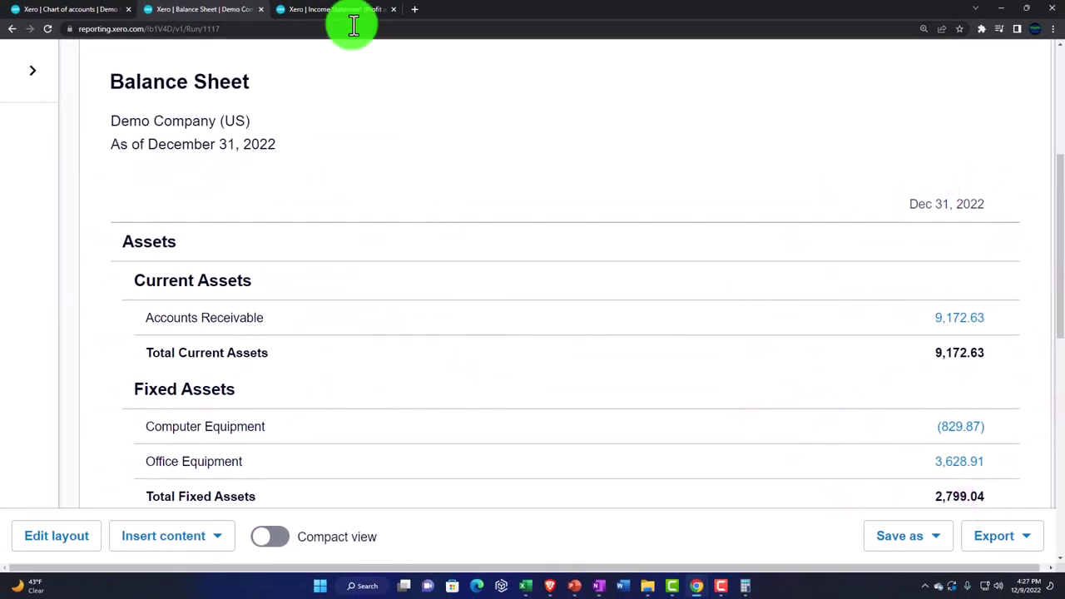
Return to the Income Statement, view the transaction types available for creation, and close the list without choosing one.
{"action": "left_click", "coordinate": [337, 15]}
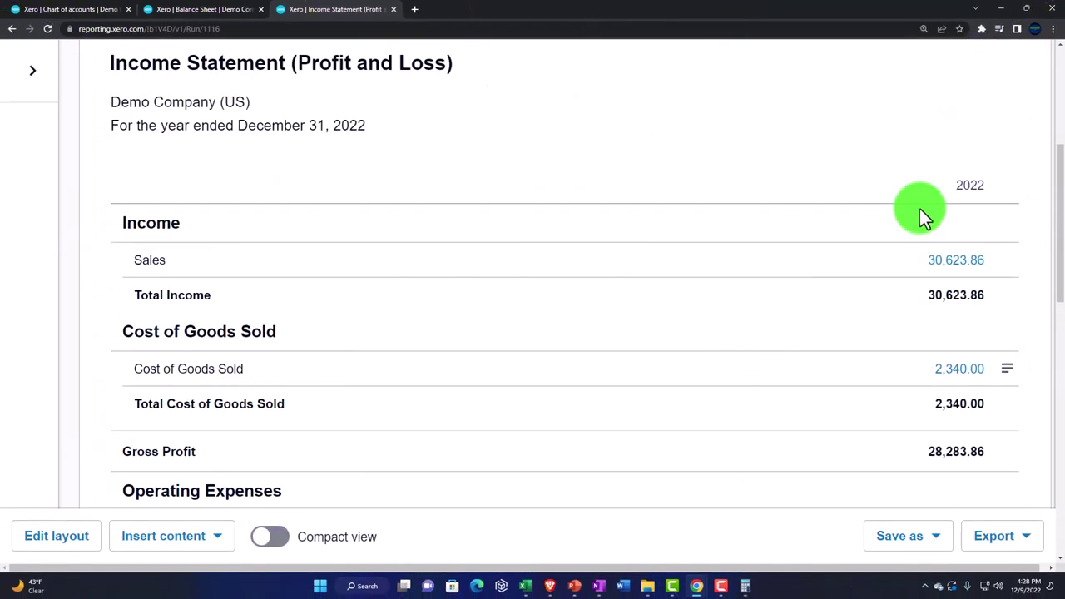
{"action": "scroll", "coordinate": [919, 208], "scroll_direction": "up", "scroll_amount": 5}
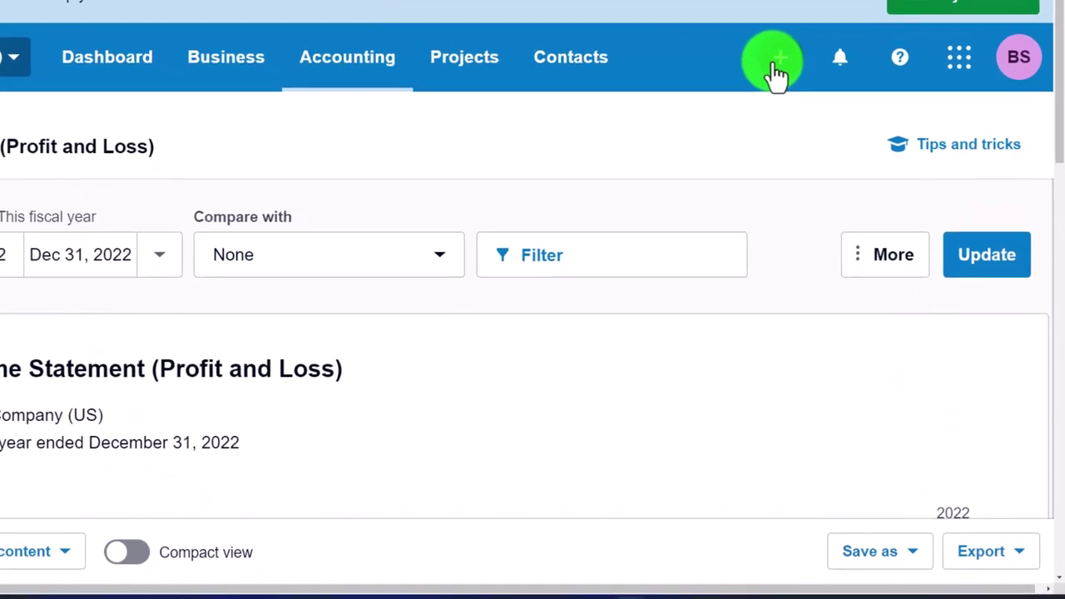
{"action": "left_click", "coordinate": [774, 65]}
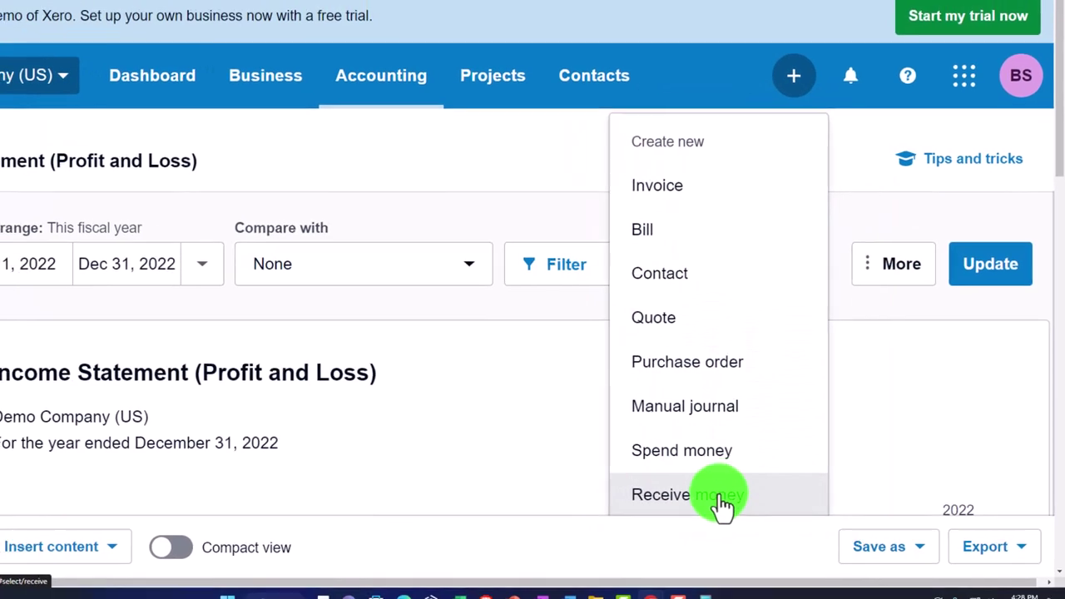
{"action": "left_click", "coordinate": [535, 406]}
Review the Income Statement from Sales through Gross Profit and the operating expenses down to Net Income.
{"action": "scroll", "coordinate": [534, 407], "scroll_direction": "down", "scroll_amount": 3}
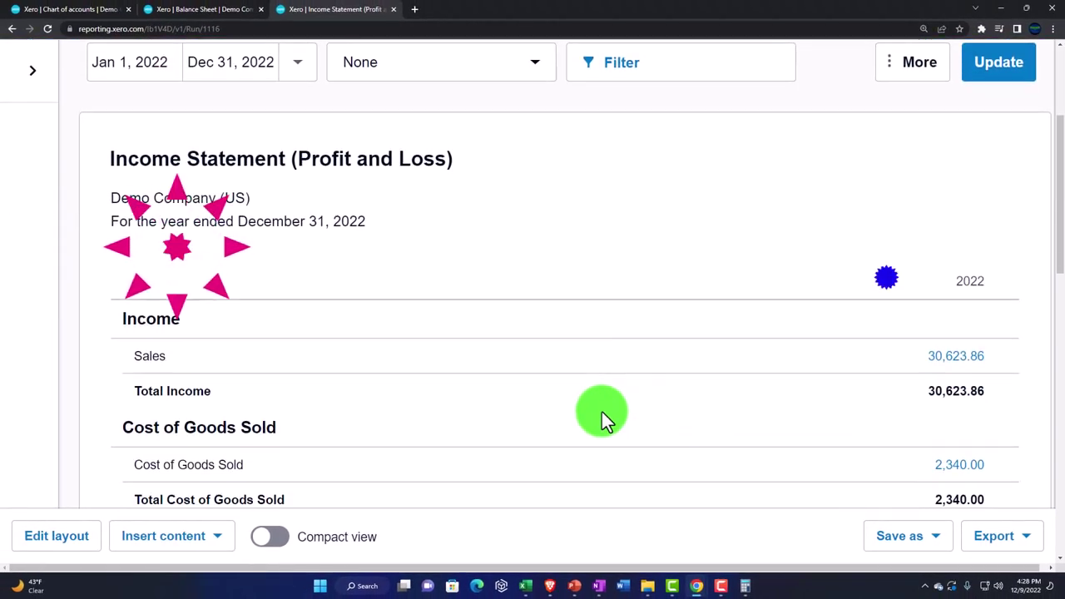
{"action": "scroll", "coordinate": [601, 412], "scroll_direction": "down", "scroll_amount": 3}
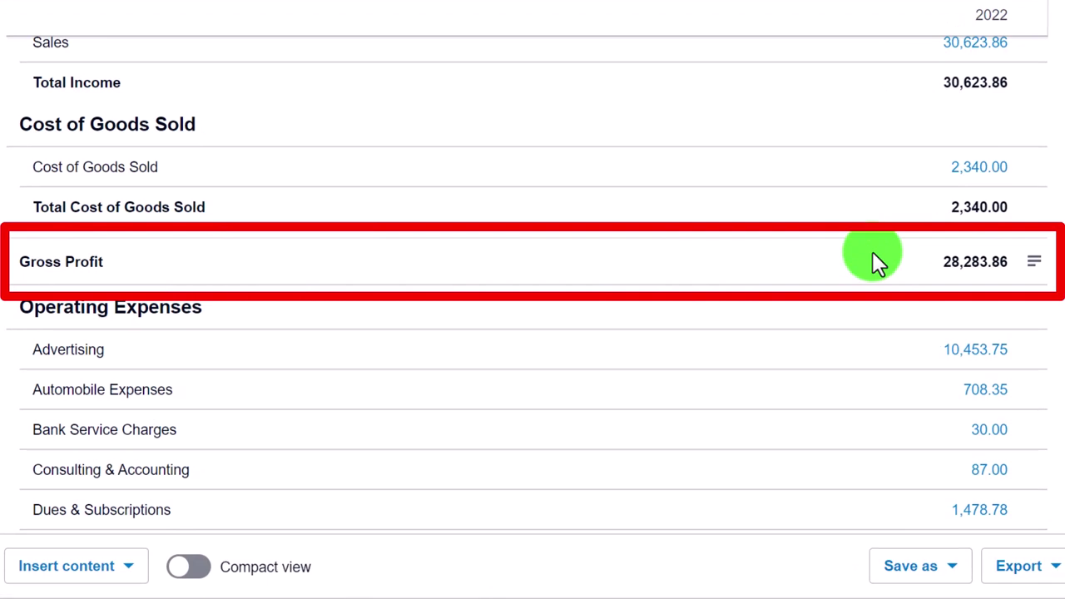
{"action": "scroll", "coordinate": [872, 264], "scroll_direction": "down", "scroll_amount": 3}
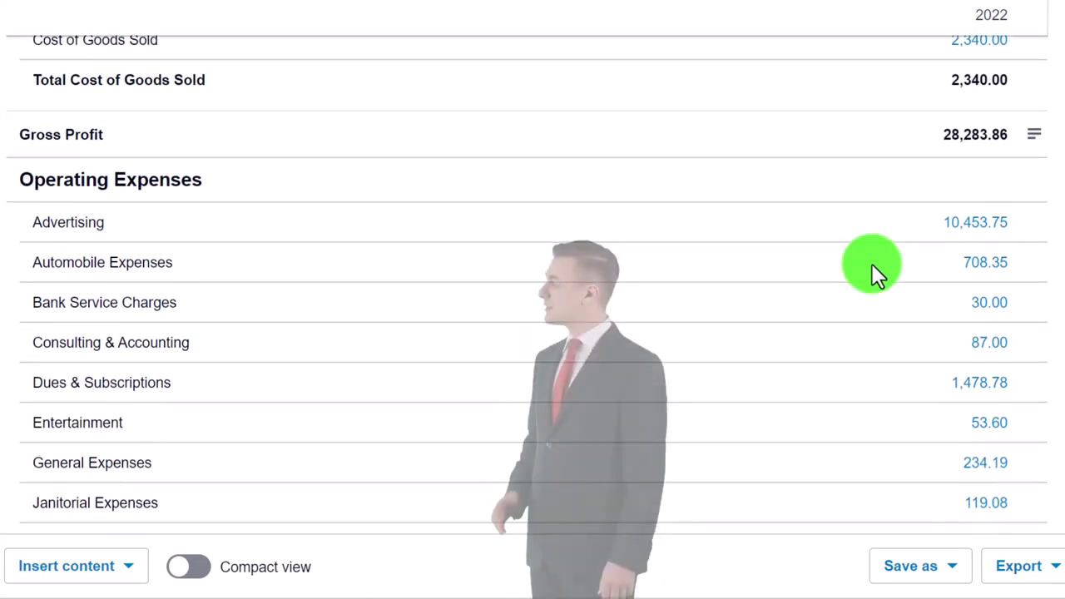
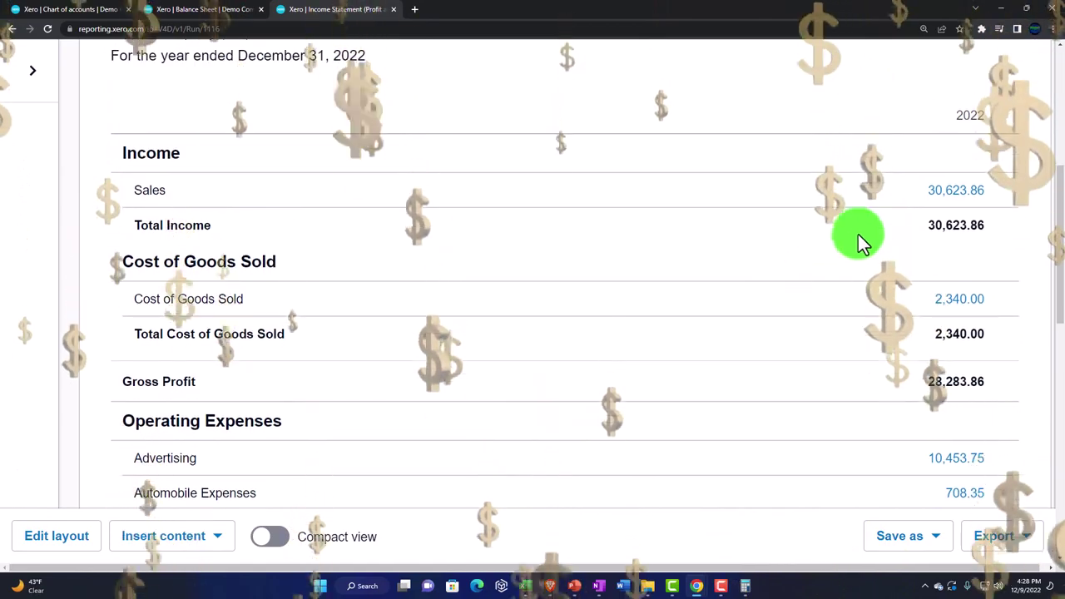
{"action": "left_click", "coordinate": [872, 213]}
{"action": "scroll", "coordinate": [870, 208], "scroll_direction": "down", "scroll_amount": 3}
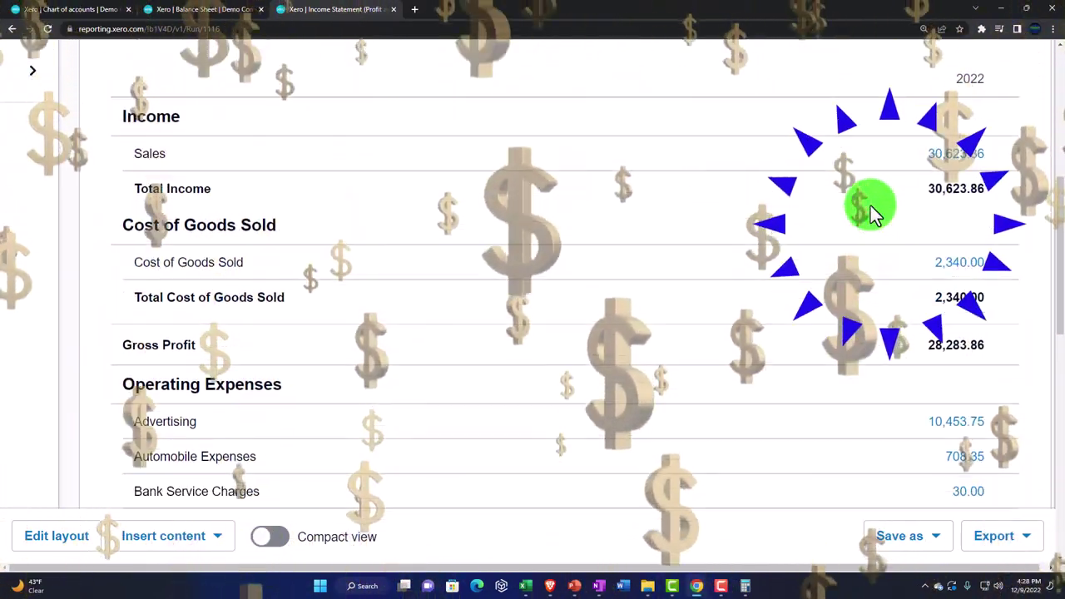
{"action": "scroll", "coordinate": [879, 266], "scroll_direction": "down", "scroll_amount": 3}
{"action": "scroll", "coordinate": [880, 291], "scroll_direction": "down", "scroll_amount": 3}
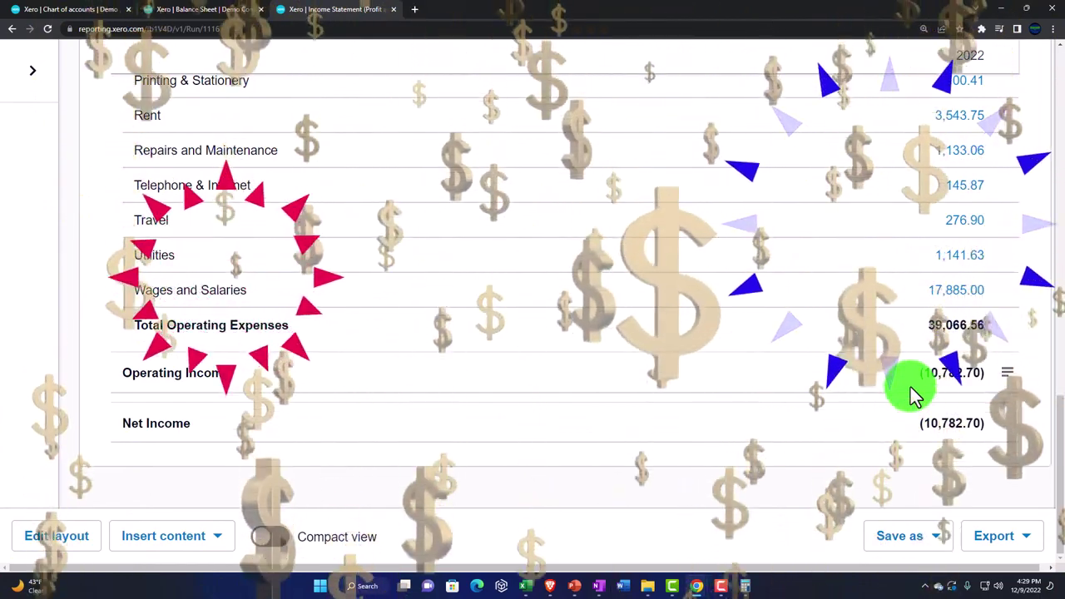
Examine the individual Operating Expenses lines on the Income Statement in relation to Sales, Cost of Goods Sold and Gross Profit.
{"action": "scroll", "coordinate": [911, 393], "scroll_direction": "up", "scroll_amount": 1}
{"action": "scroll", "coordinate": [909, 387], "scroll_direction": "up", "scroll_amount": 6}
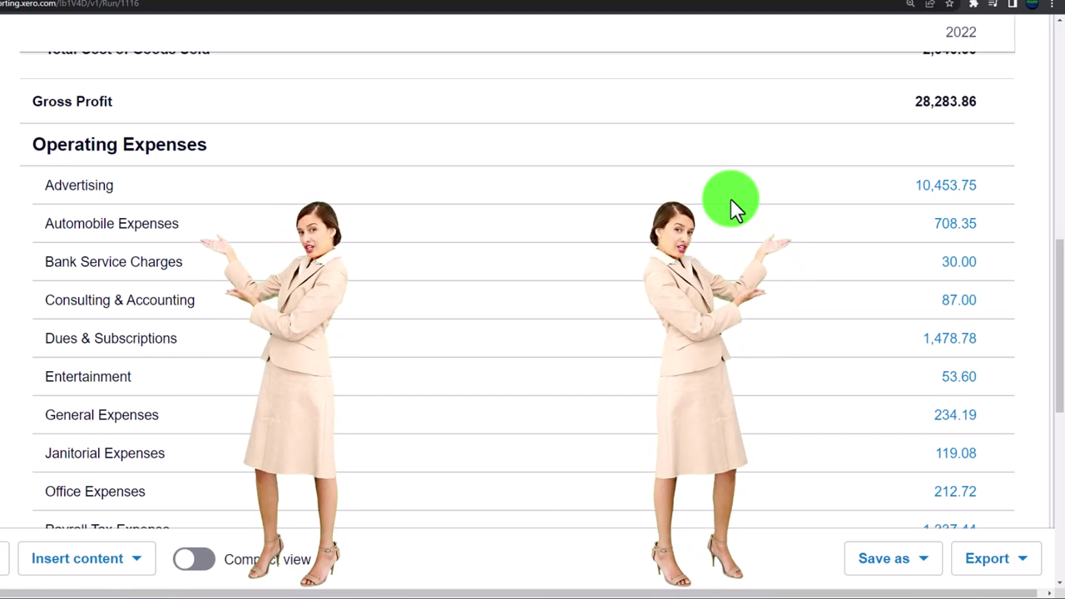
{"action": "scroll", "coordinate": [731, 198], "scroll_direction": "up", "scroll_amount": 1}
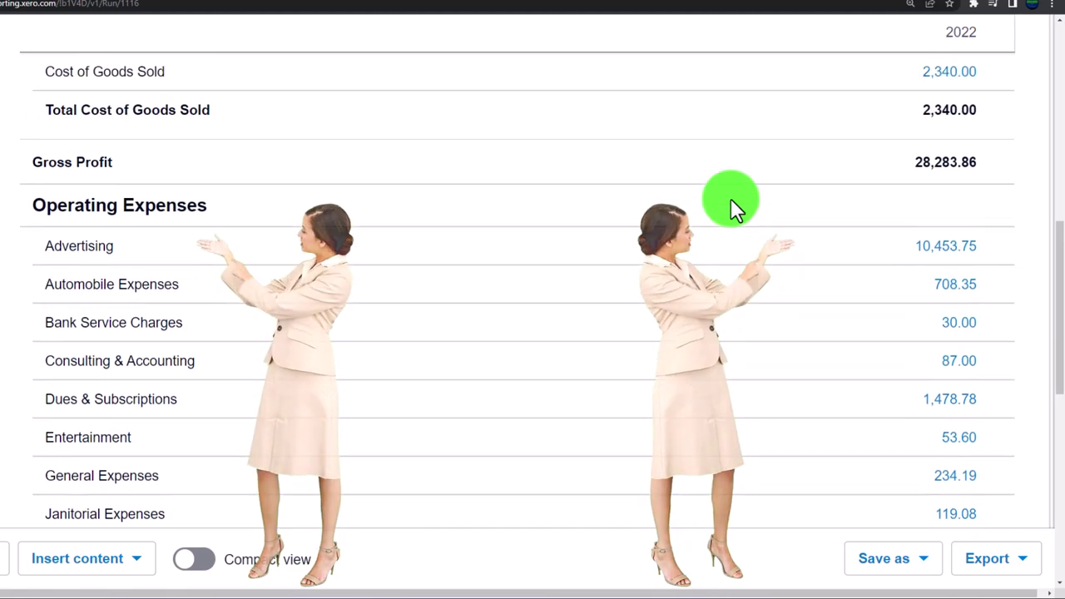
{"action": "scroll", "coordinate": [731, 198], "scroll_direction": "up", "scroll_amount": 2}
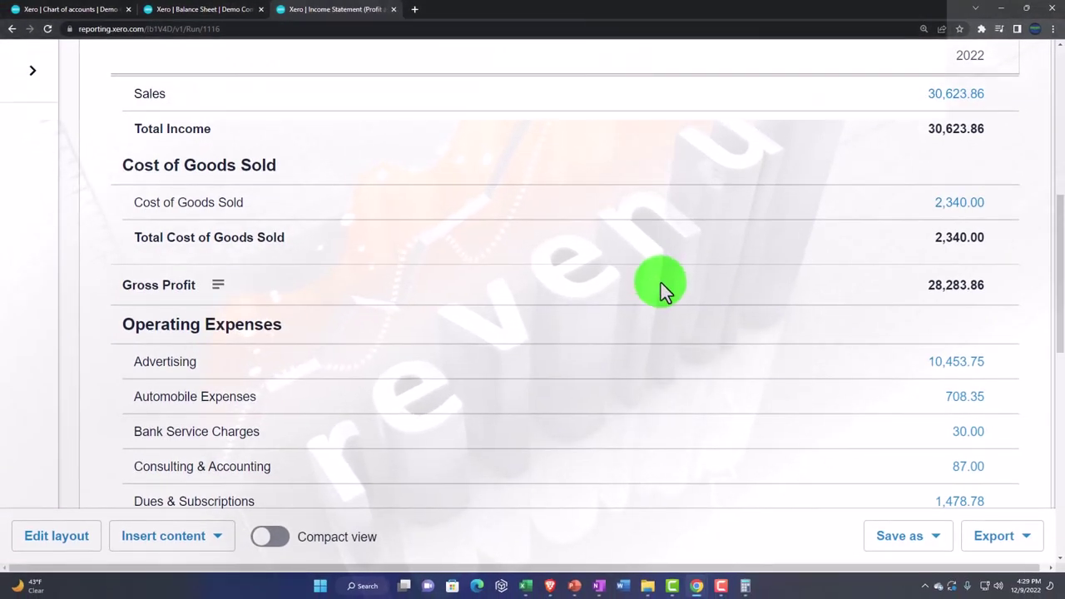
{"action": "scroll", "coordinate": [661, 283], "scroll_direction": "down", "scroll_amount": 2}
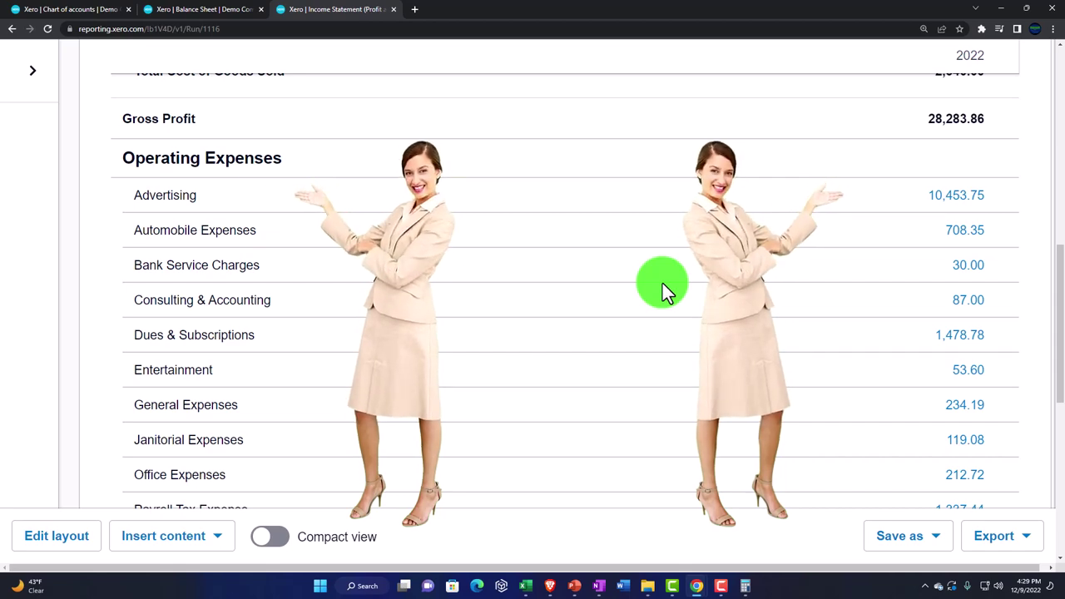
{"action": "scroll", "coordinate": [662, 283], "scroll_direction": "up", "scroll_amount": 3}
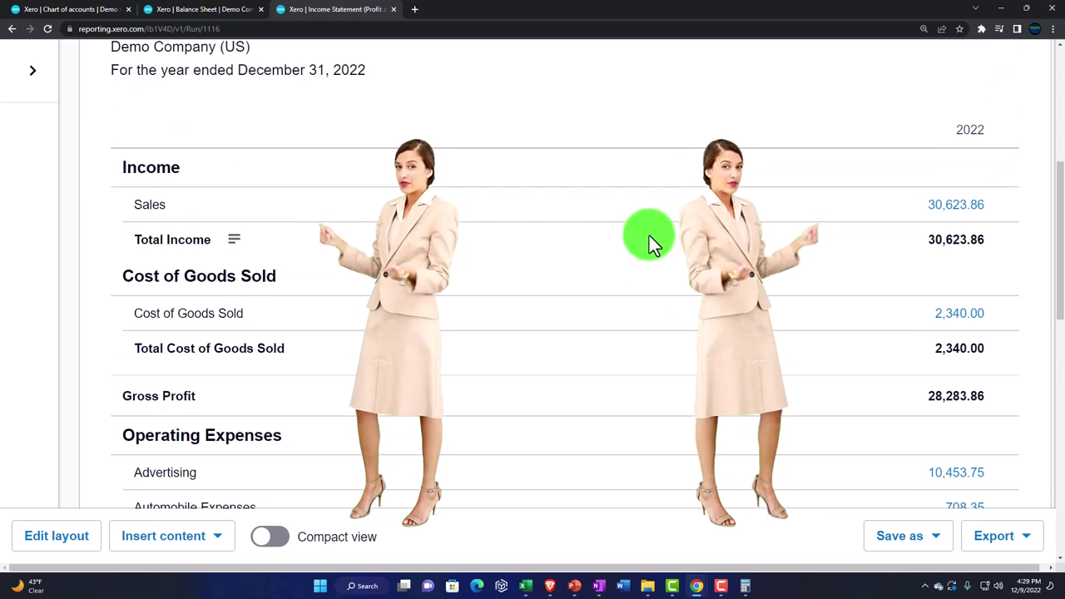
{"action": "scroll", "coordinate": [649, 233], "scroll_direction": "down", "scroll_amount": 3}
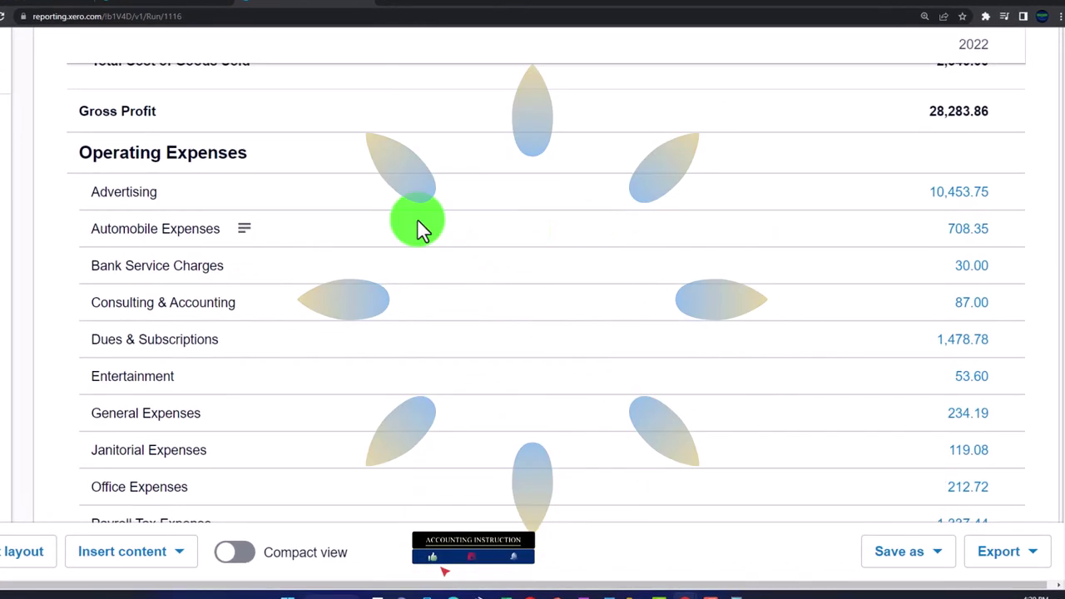
{"action": "mouse_move", "coordinate": [213, 236]}
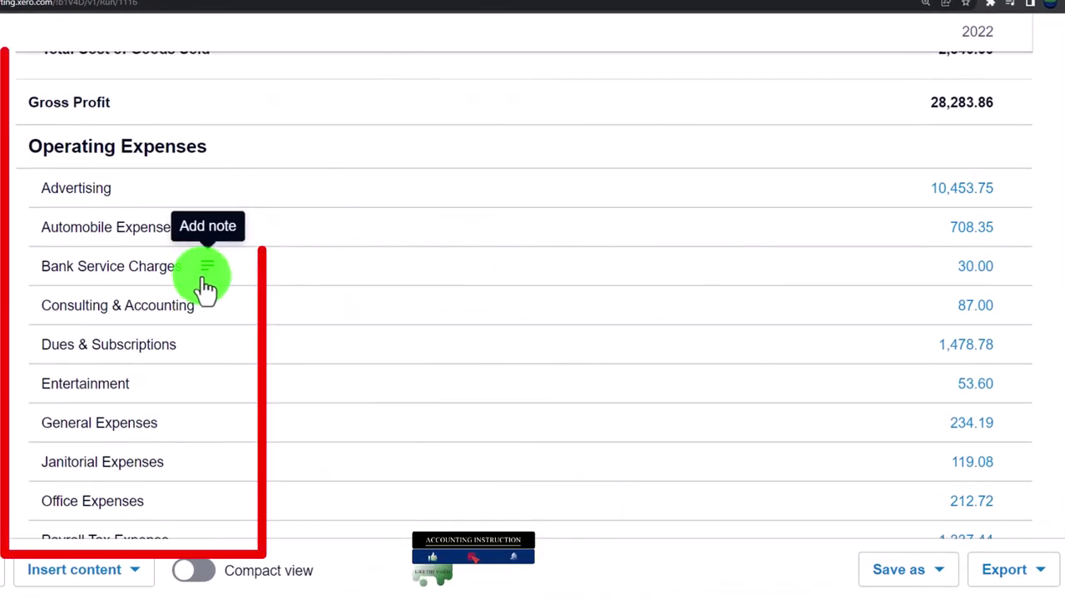
{"action": "scroll", "coordinate": [241, 327], "scroll_direction": "down", "scroll_amount": 1}
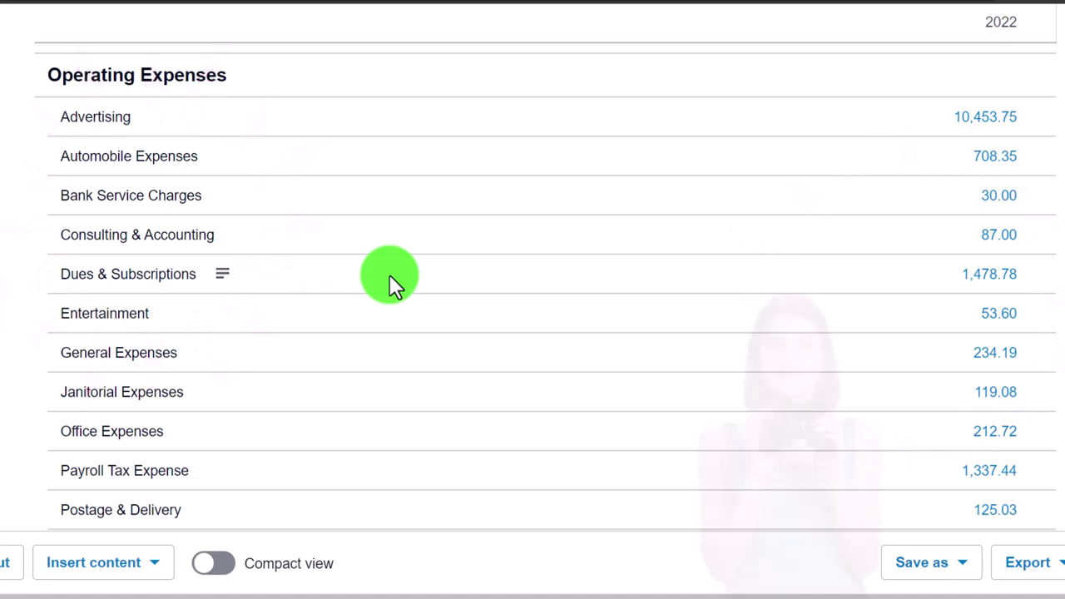
Edit the Income Statement layout and group the Bank Revaluations and Bank Service Charges rows under Operating Expenses.
{"action": "scroll", "coordinate": [388, 281], "scroll_direction": "down", "scroll_amount": 4}
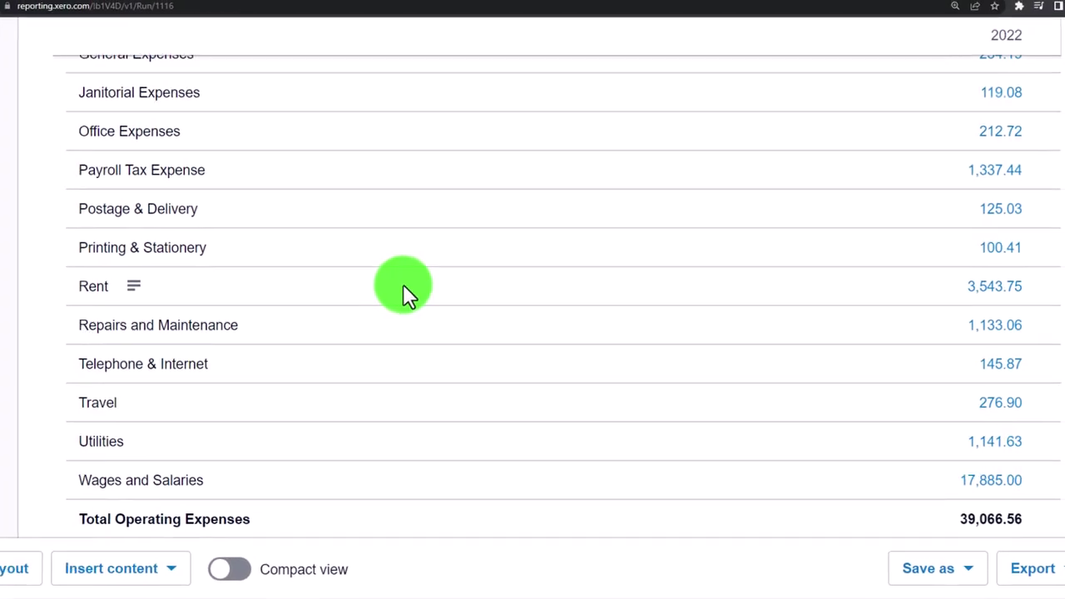
{"action": "scroll", "coordinate": [418, 282], "scroll_direction": "up", "scroll_amount": 4}
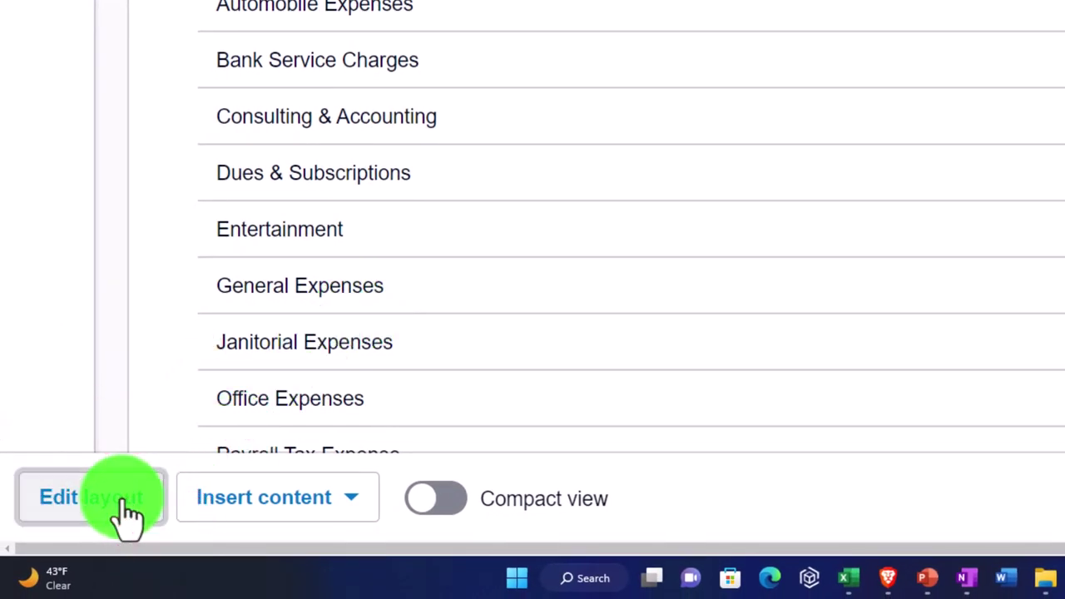
{"action": "left_click", "coordinate": [124, 503]}
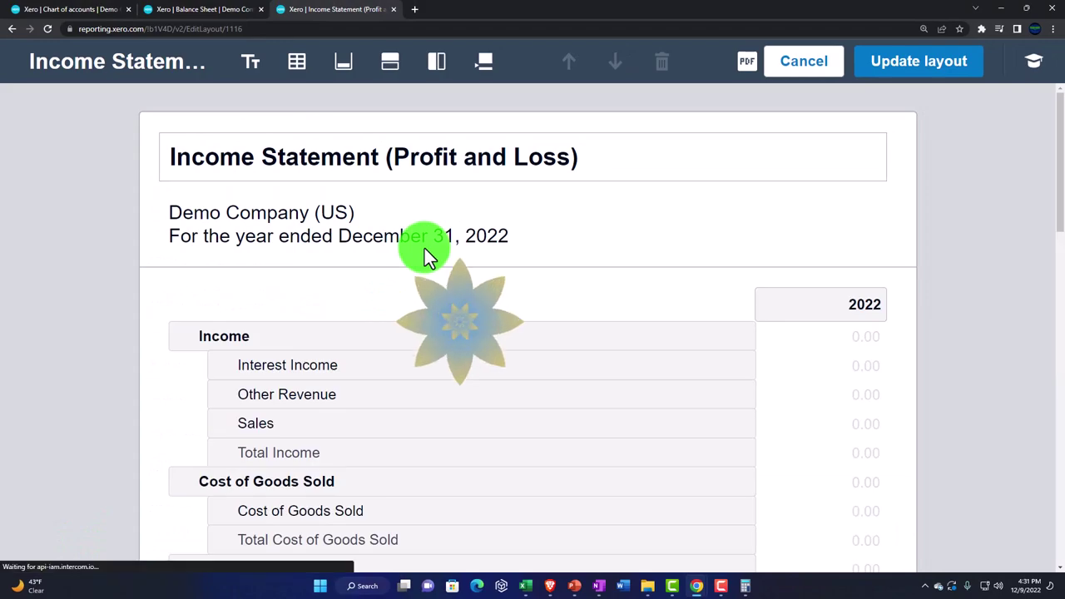
{"action": "scroll", "coordinate": [424, 248], "scroll_direction": "down", "scroll_amount": 6}
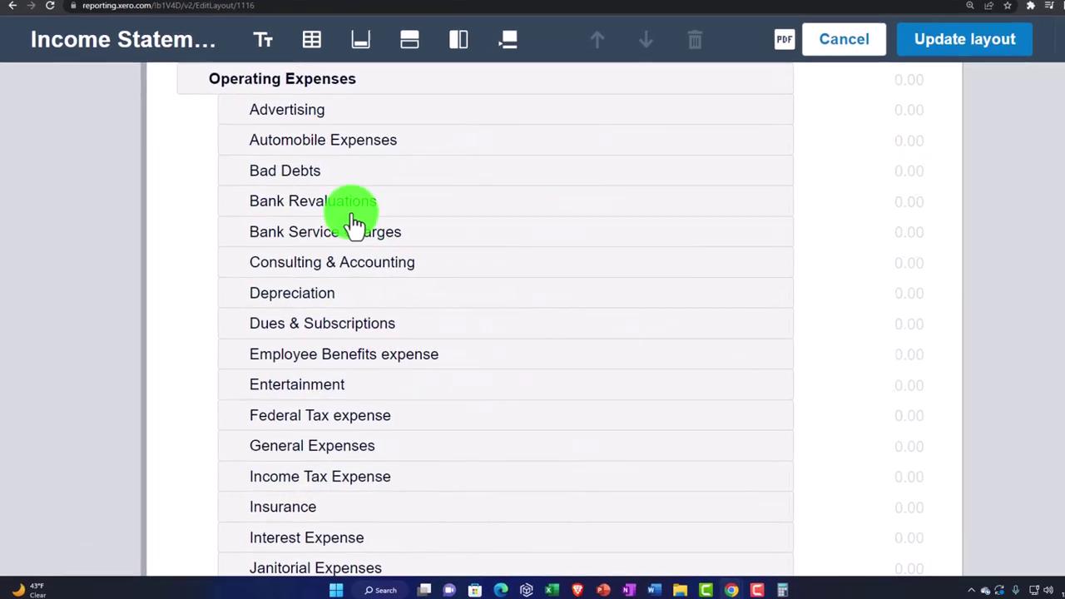
{"action": "left_click", "coordinate": [353, 210]}
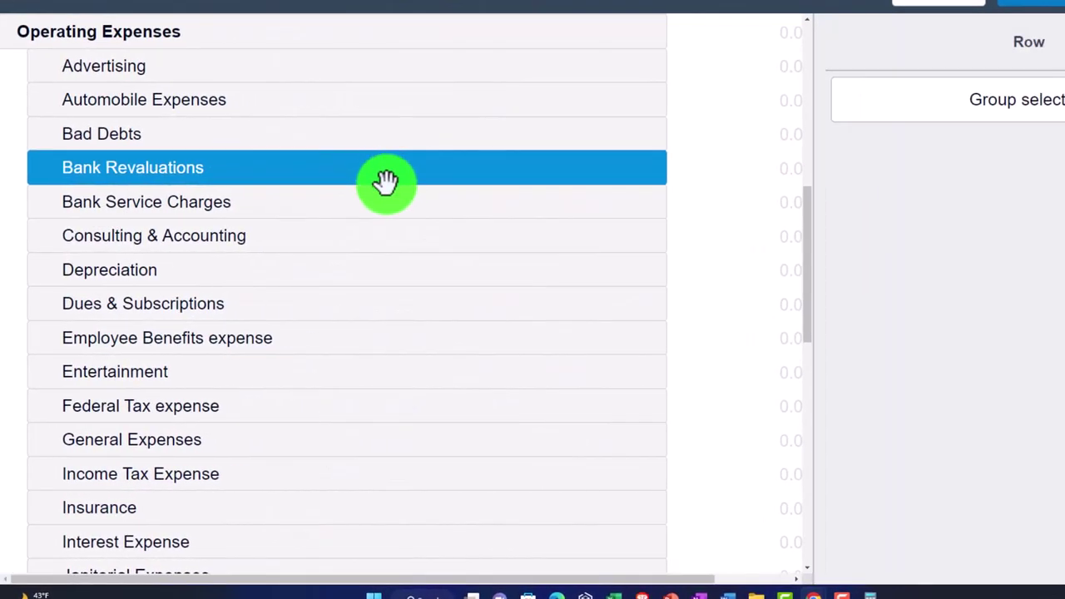
{"action": "left_click", "coordinate": [253, 208], "text": "shift"}
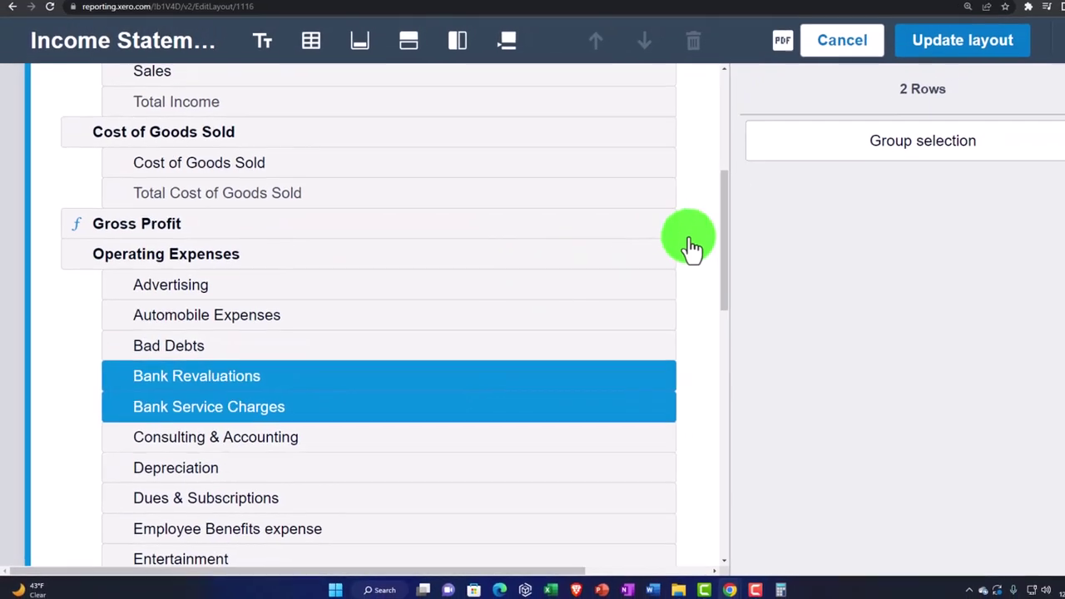
{"action": "left_click", "coordinate": [839, 152]}
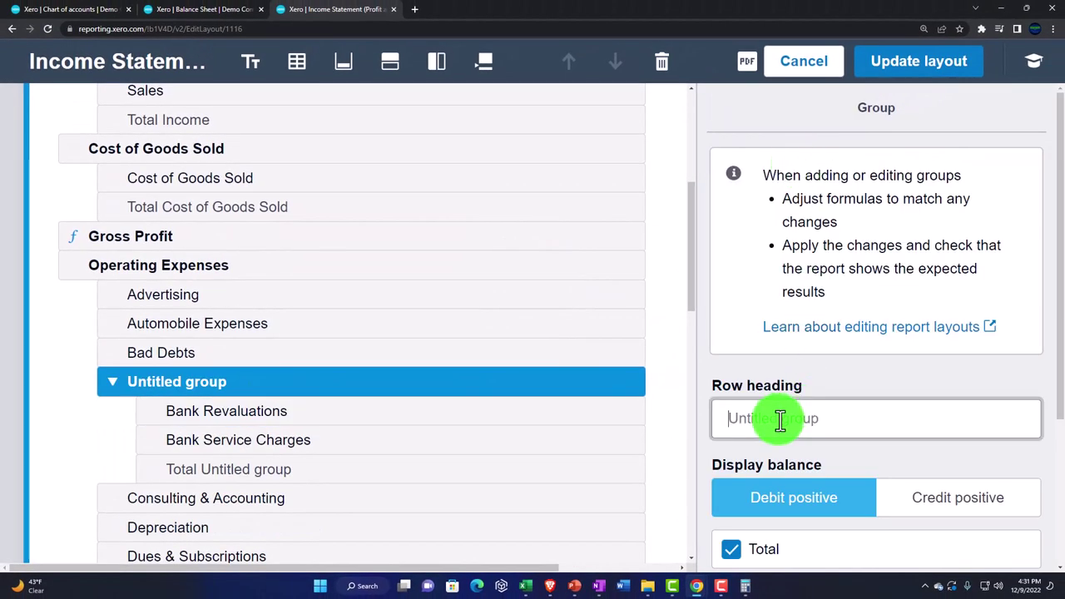
Give the new row group the heading "Group", check that it collapses and expands, and apply the layout to the report.
{"action": "type", "text": "Gr"}
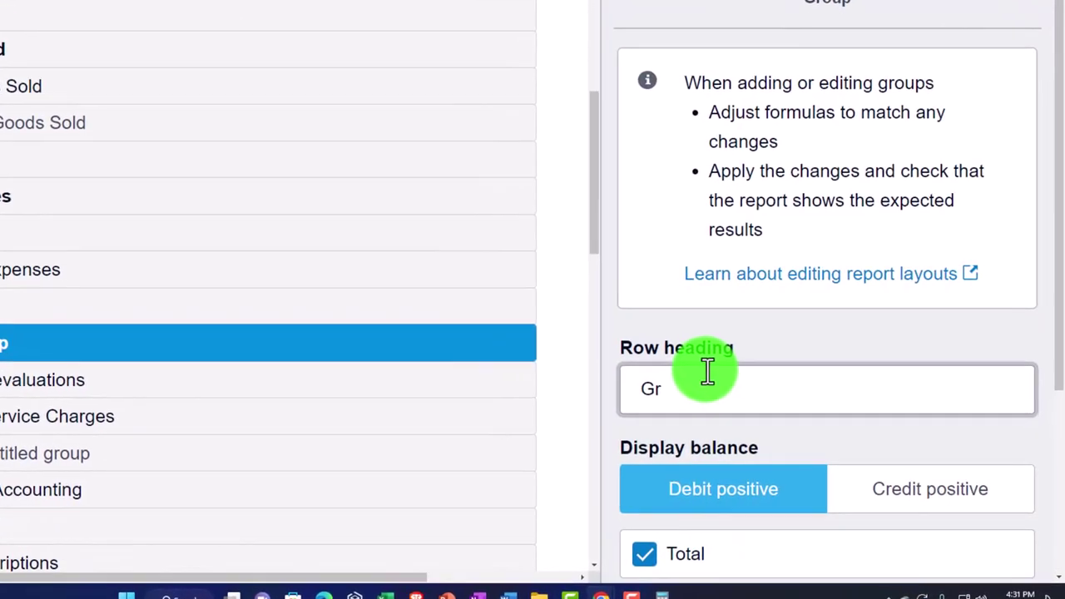
{"action": "type", "text": "oup"}
{"action": "scroll", "coordinate": [668, 353], "scroll_direction": "down", "scroll_amount": 3}
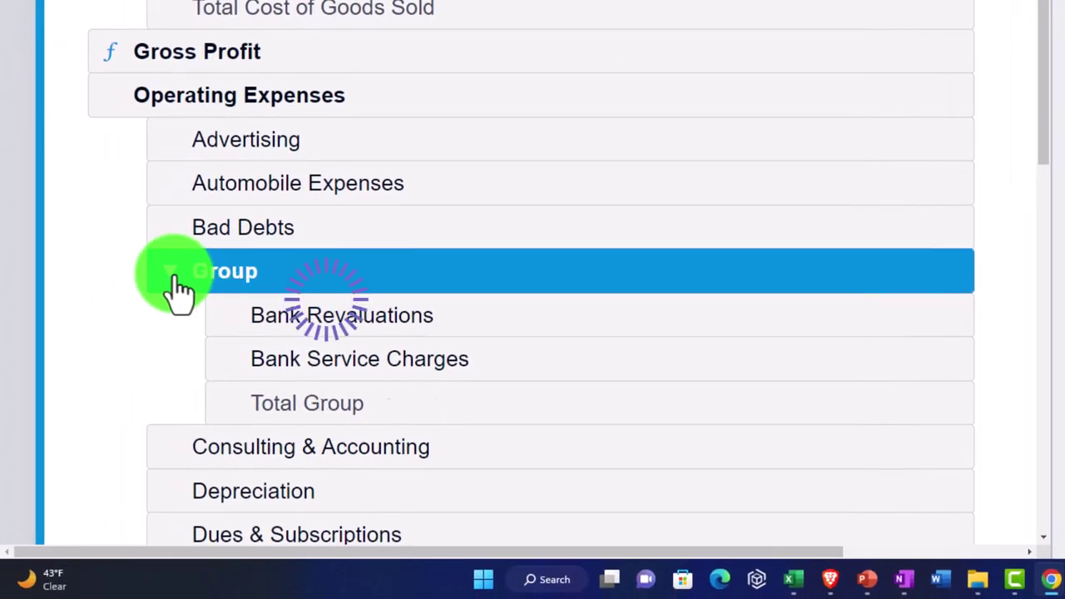
{"action": "left_click", "coordinate": [171, 273]}
{"action": "left_click", "coordinate": [170, 271]}
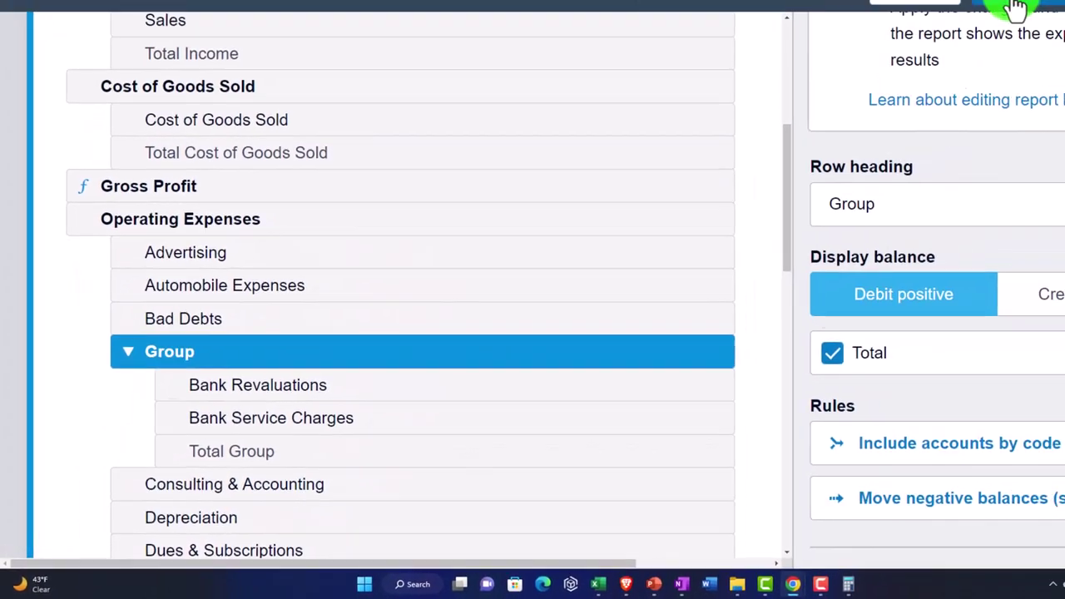
{"action": "left_click", "coordinate": [1015, 8]}
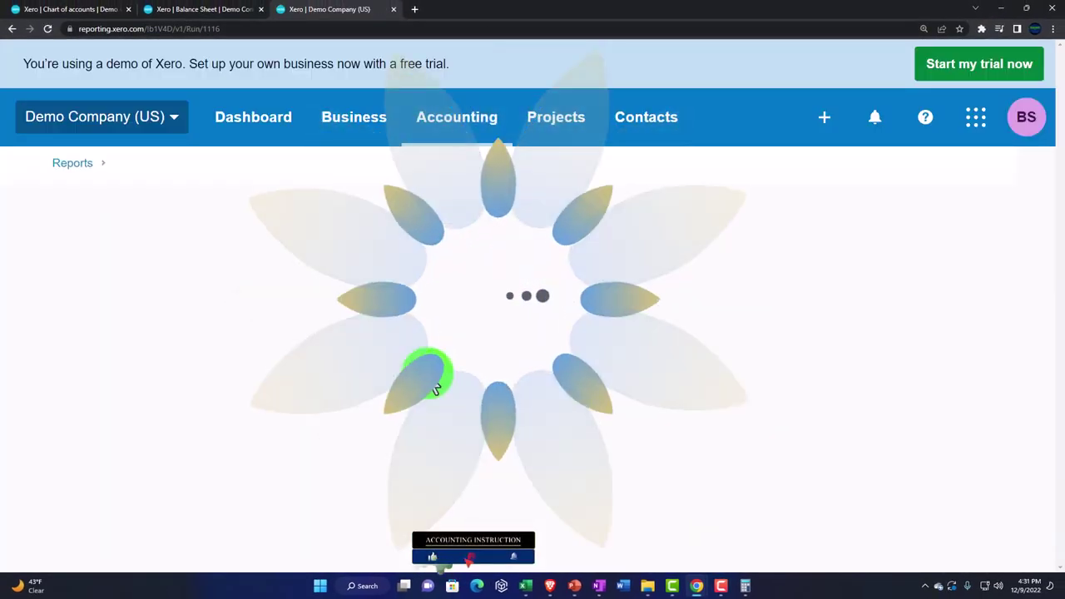
Examine how the new Group heading and its subtotal appear among the Operating Expenses on the updated Income Statement.
{"action": "scroll", "coordinate": [320, 379], "scroll_direction": "down", "scroll_amount": 10}
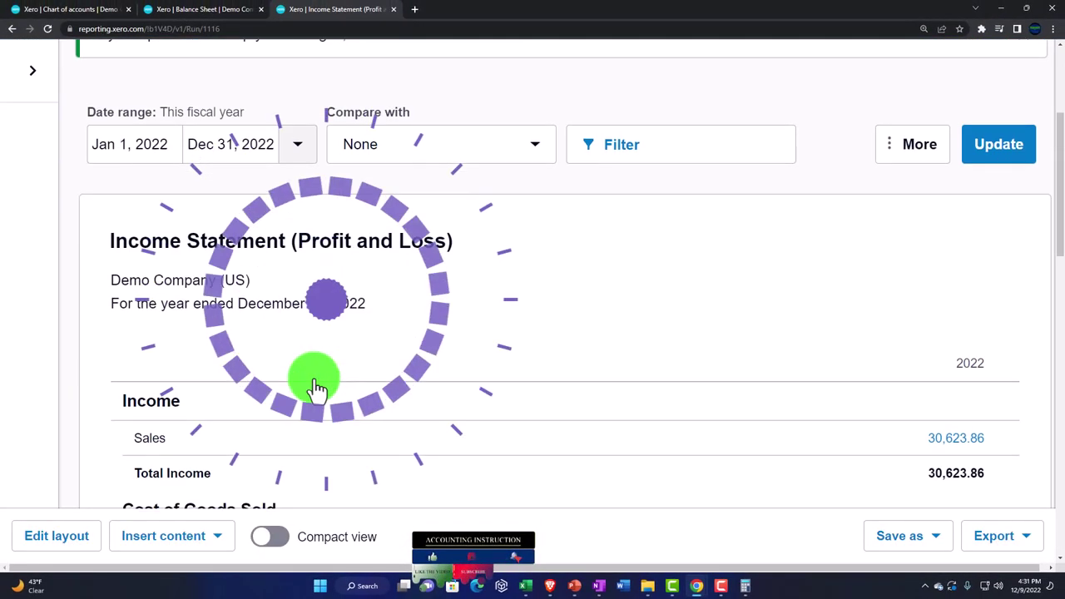
{"action": "scroll", "coordinate": [314, 377], "scroll_direction": "down", "scroll_amount": 7}
{"action": "scroll", "coordinate": [313, 374], "scroll_direction": "up", "scroll_amount": 3}
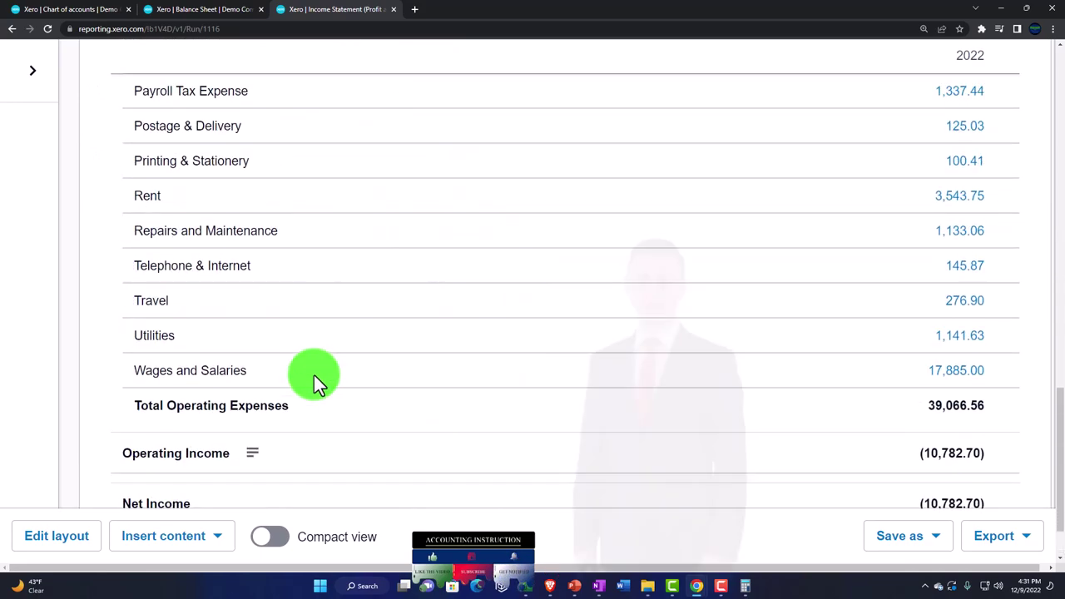
{"action": "scroll", "coordinate": [314, 374], "scroll_direction": "up", "scroll_amount": 4}
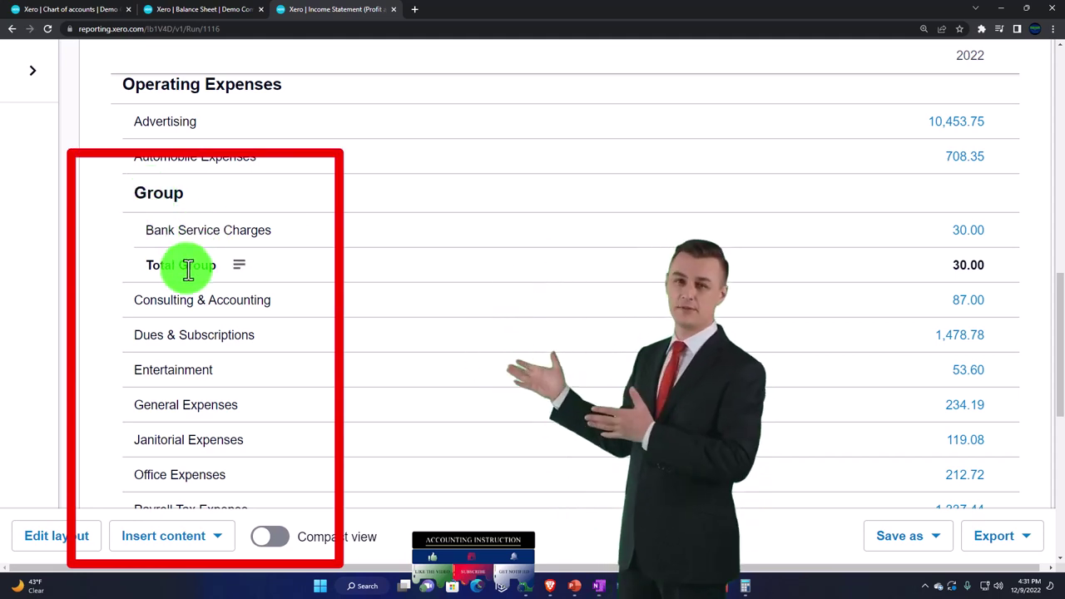
{"action": "scroll", "coordinate": [188, 268], "scroll_direction": "up", "scroll_amount": 1}
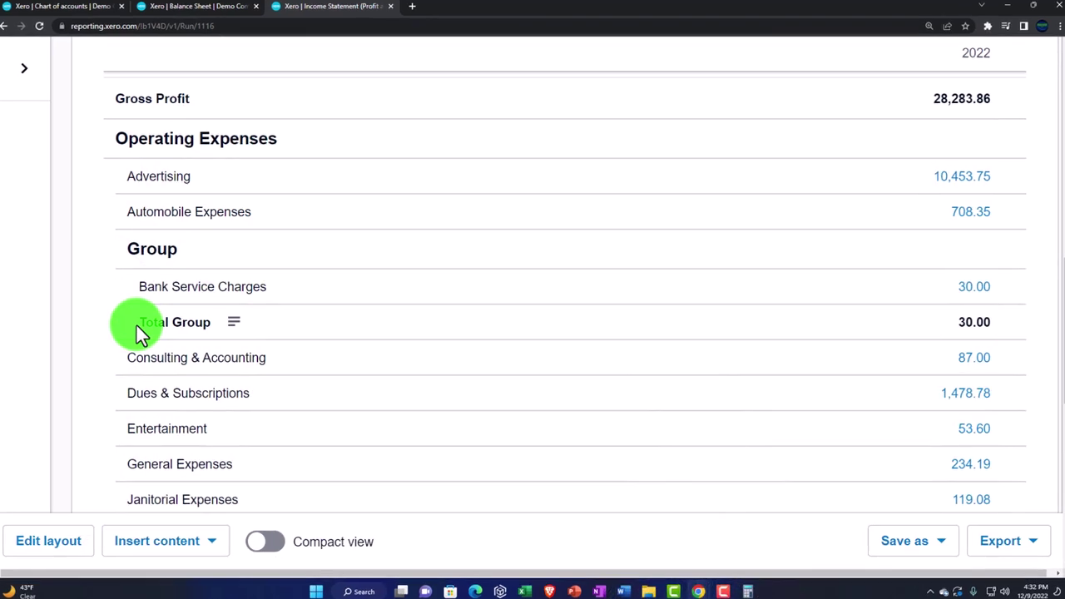
{"action": "scroll", "coordinate": [103, 411], "scroll_direction": "down", "scroll_amount": 1}
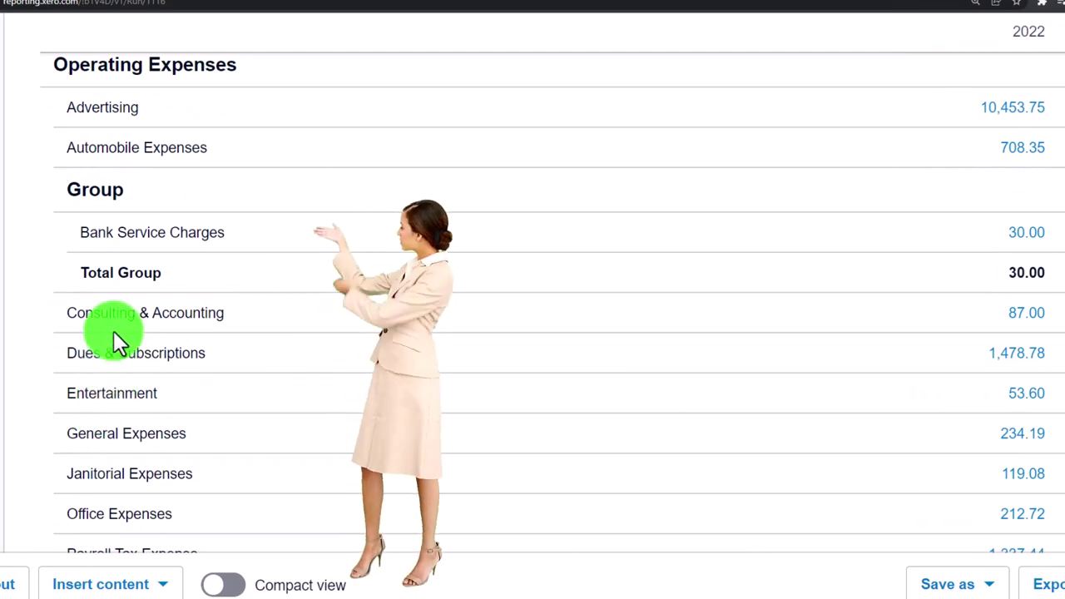
Show account codes on the Income Statement, update the report and review the coded lines down to Net Income.
{"action": "scroll", "coordinate": [669, 374], "scroll_direction": "up", "scroll_amount": 10}
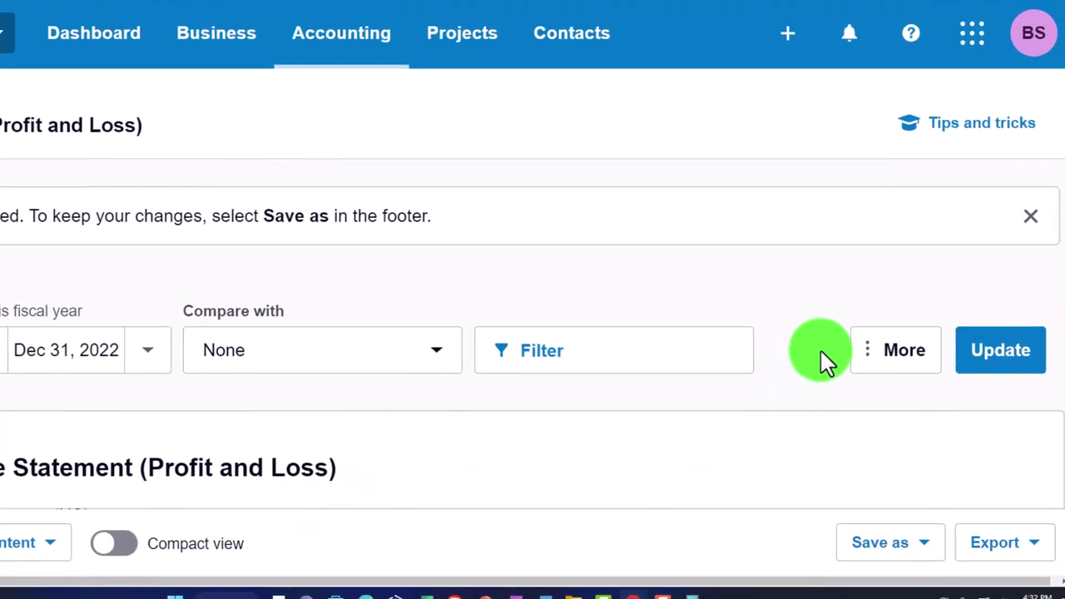
{"action": "left_click", "coordinate": [872, 353]}
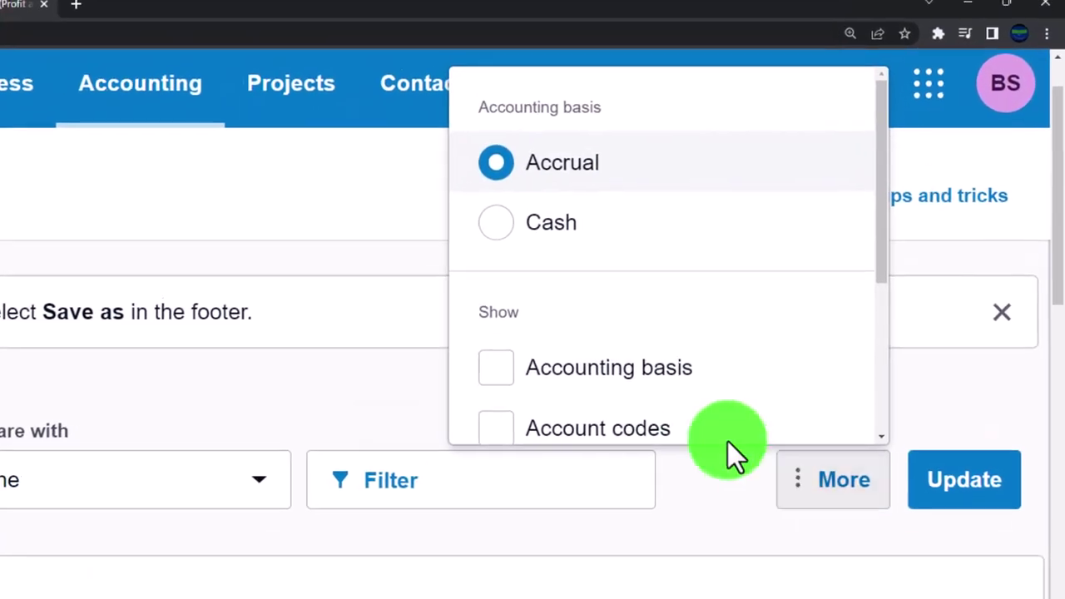
{"action": "scroll", "coordinate": [770, 272], "scroll_direction": "down", "scroll_amount": 2}
{"action": "scroll", "coordinate": [668, 404], "scroll_direction": "down", "scroll_amount": 1}
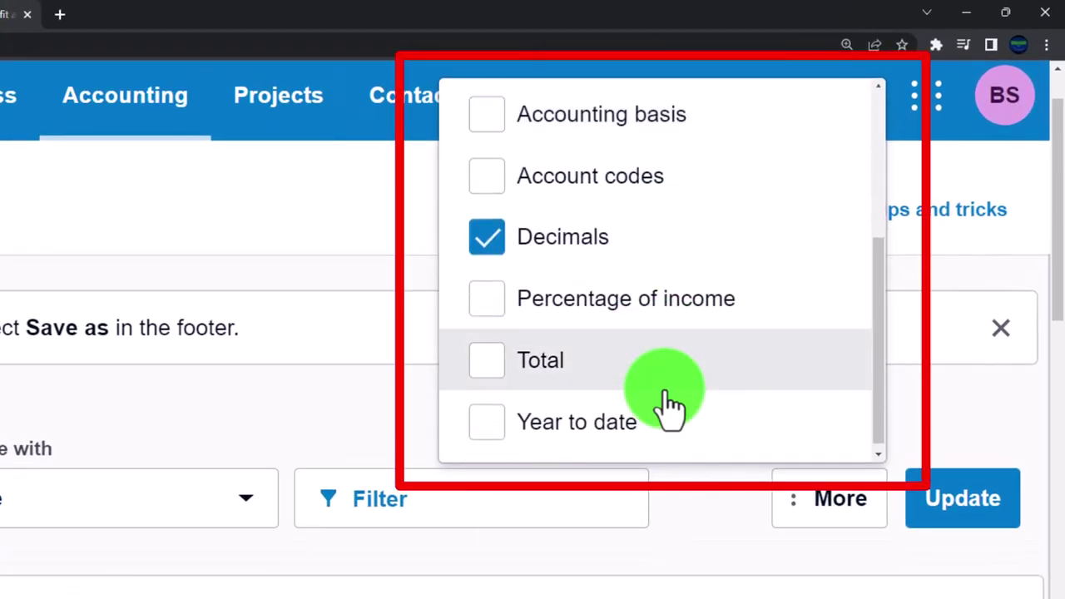
{"action": "scroll", "coordinate": [670, 404], "scroll_direction": "up", "scroll_amount": 1}
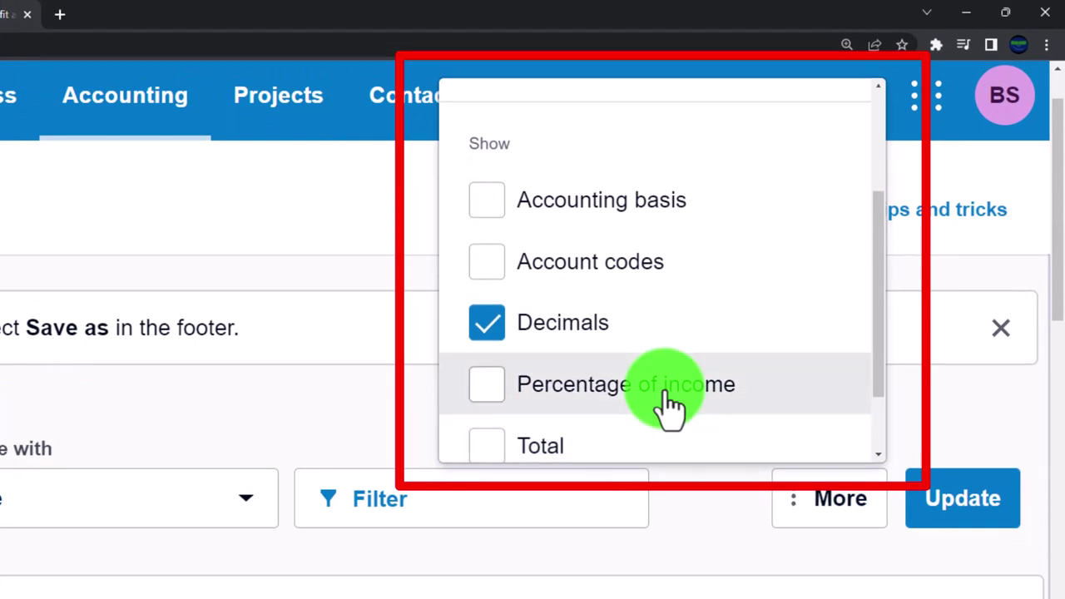
{"action": "left_click", "coordinate": [492, 264]}
{"action": "left_click", "coordinate": [968, 500]}
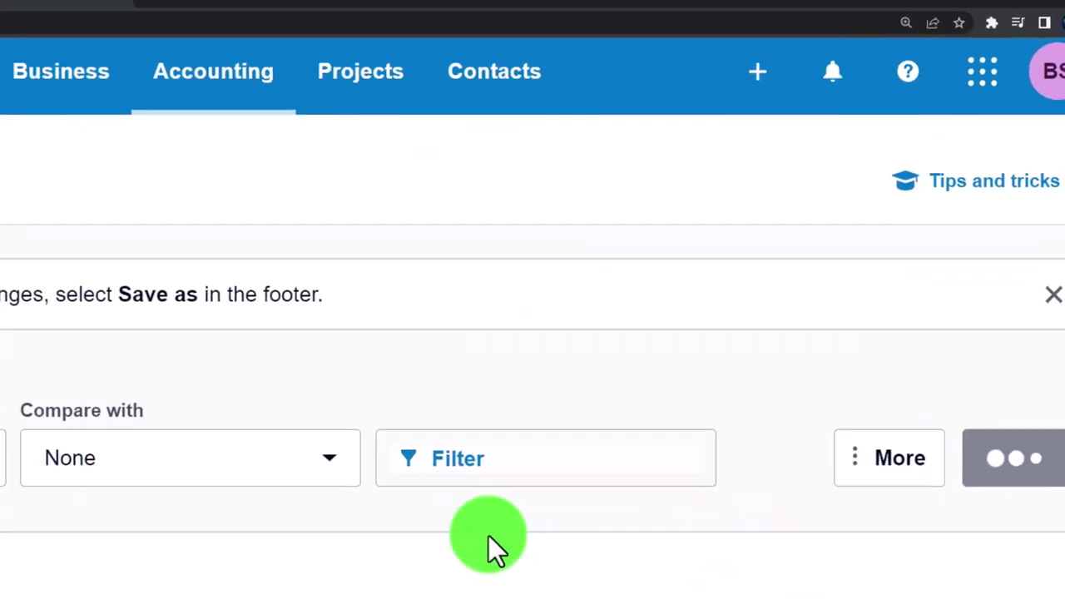
{"action": "scroll", "coordinate": [732, 395], "scroll_direction": "down", "scroll_amount": 10}
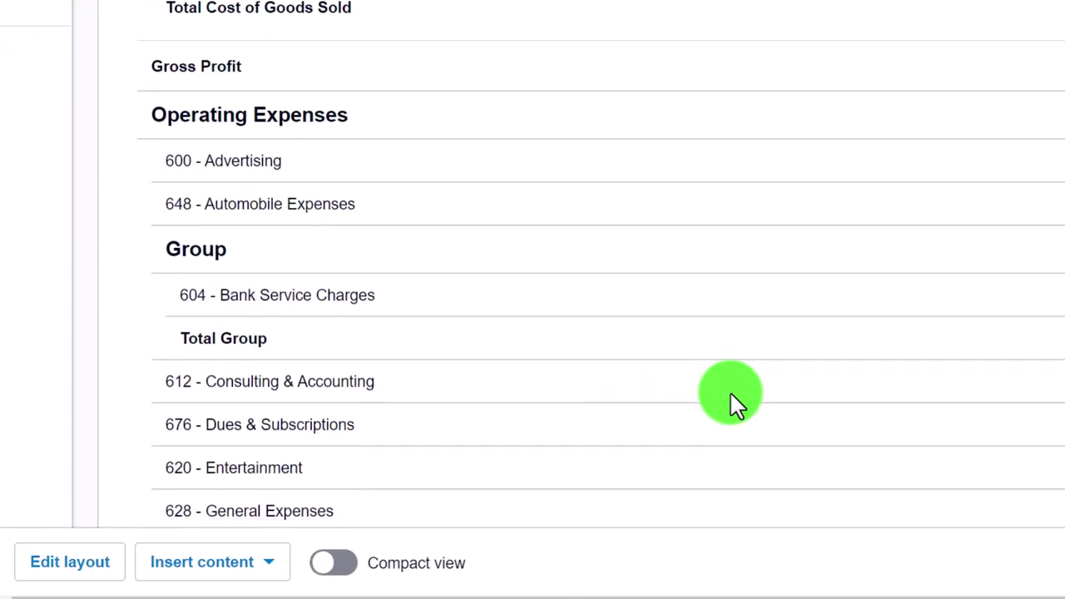
{"action": "scroll", "coordinate": [259, 395], "scroll_direction": "down", "scroll_amount": 8}
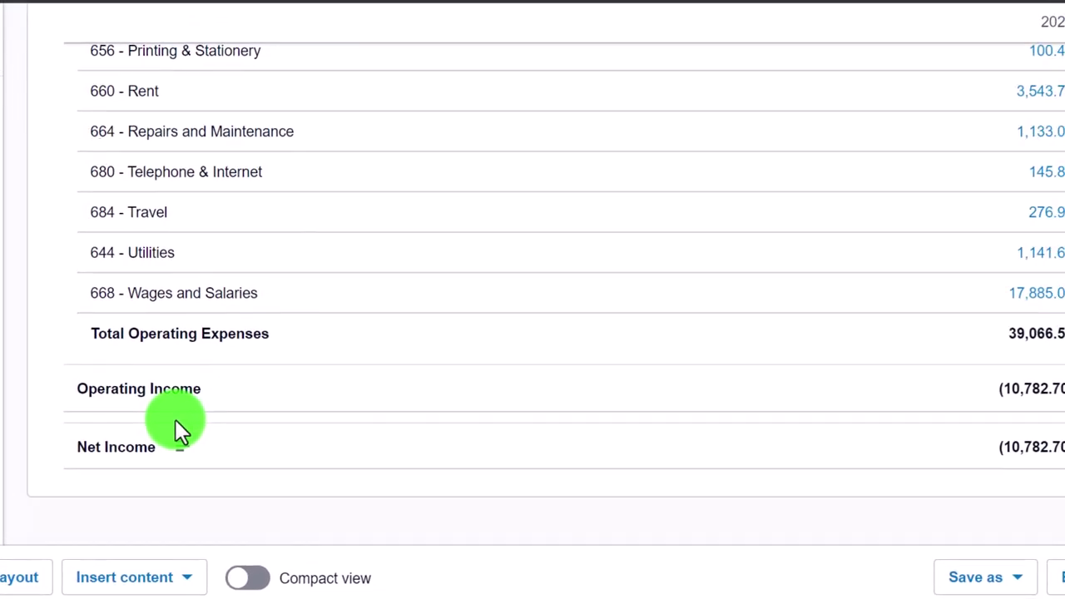
{"action": "scroll", "coordinate": [176, 429], "scroll_direction": "up", "scroll_amount": 8}
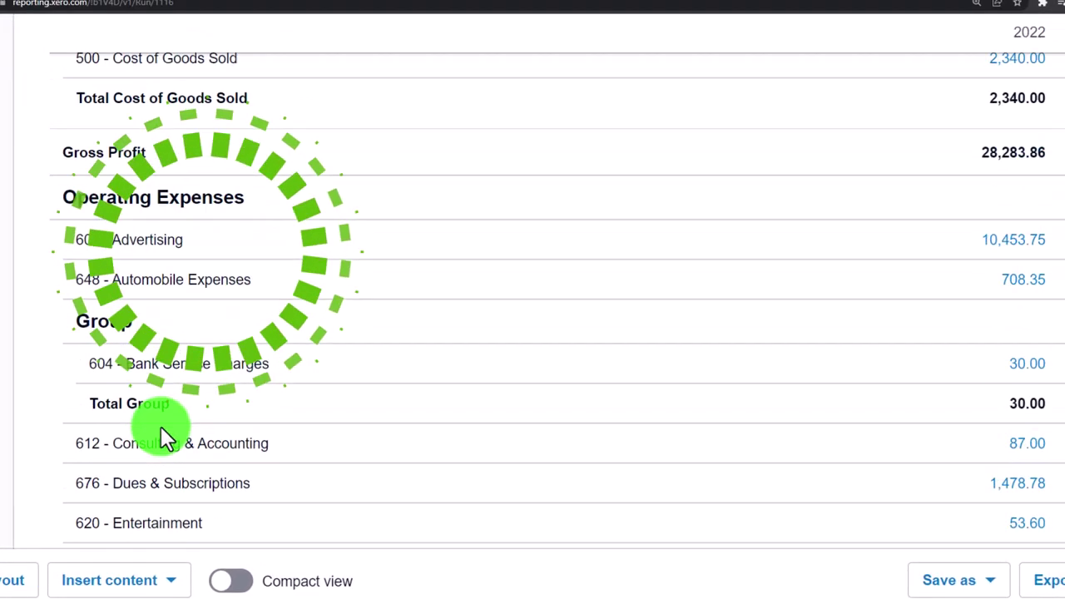
Turn off the account codes display and update the Income Statement.
{"action": "scroll", "coordinate": [163, 433], "scroll_direction": "up", "scroll_amount": 7}
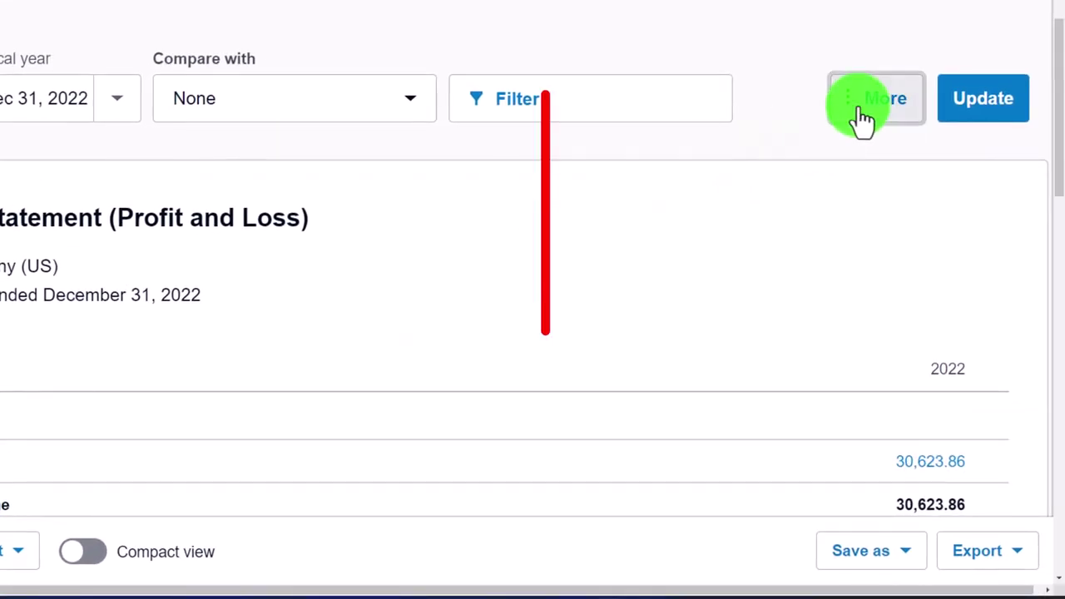
{"action": "left_click", "coordinate": [863, 119]}
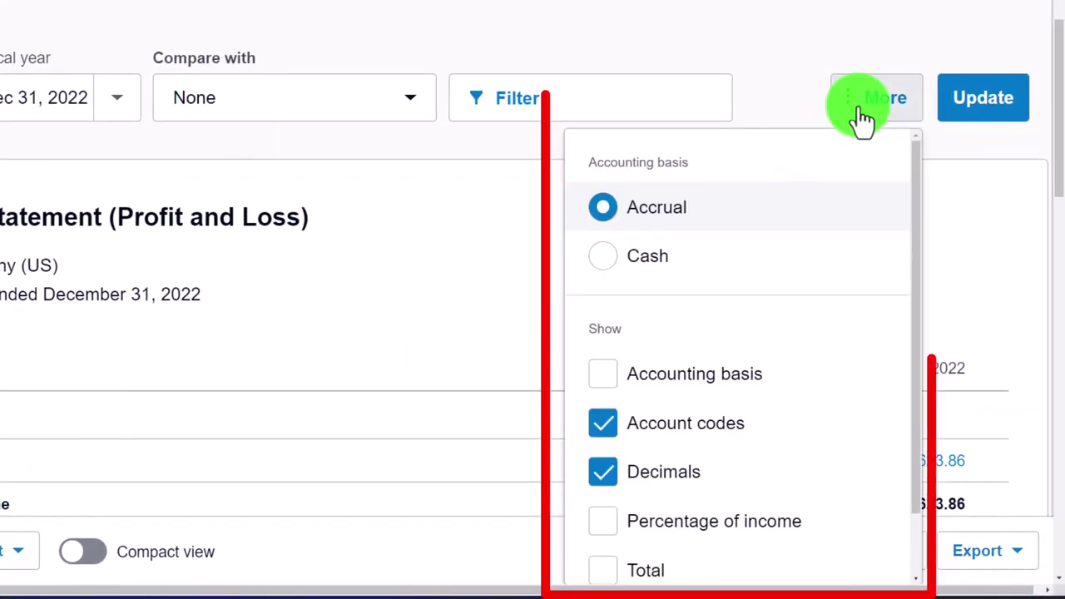
{"action": "scroll", "coordinate": [713, 428], "scroll_direction": "down", "scroll_amount": 1}
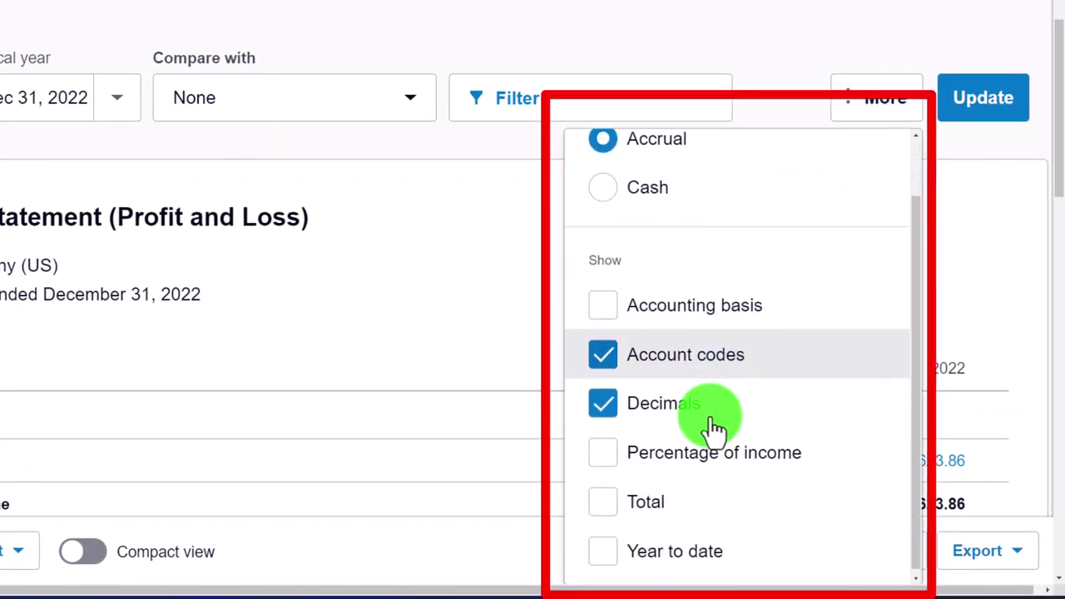
{"action": "left_click", "coordinate": [604, 356]}
{"action": "left_click", "coordinate": [983, 97]}
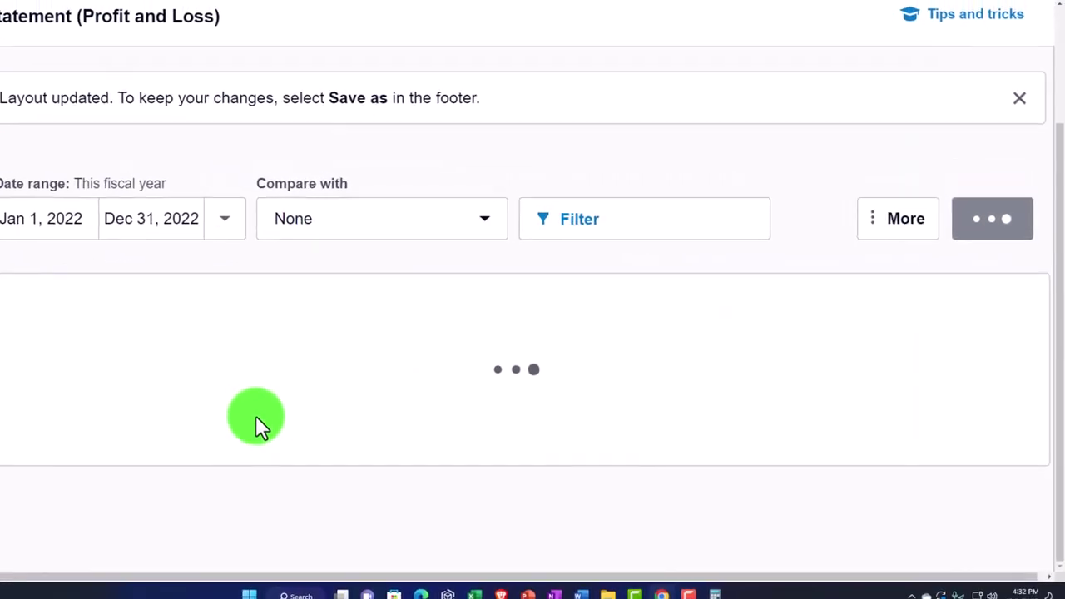
Review the Income Statement from Gross Profit and the grouped Operating Expenses down to Net Income, and switch to the Balance Sheet.
{"action": "scroll", "coordinate": [327, 422], "scroll_direction": "down", "scroll_amount": 8}
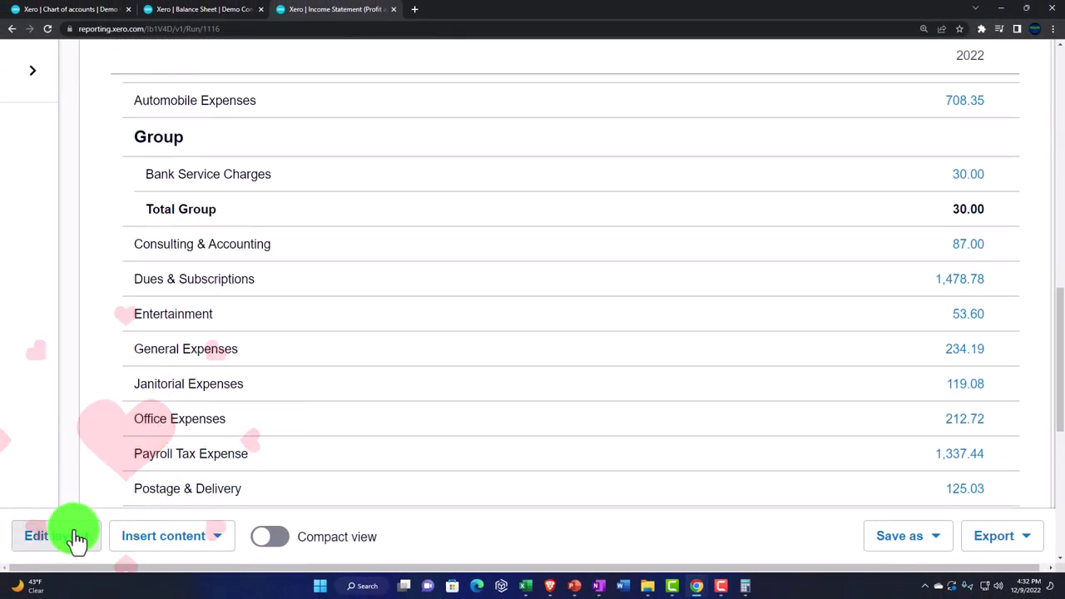
{"action": "scroll", "coordinate": [217, 426], "scroll_direction": "down", "scroll_amount": 1}
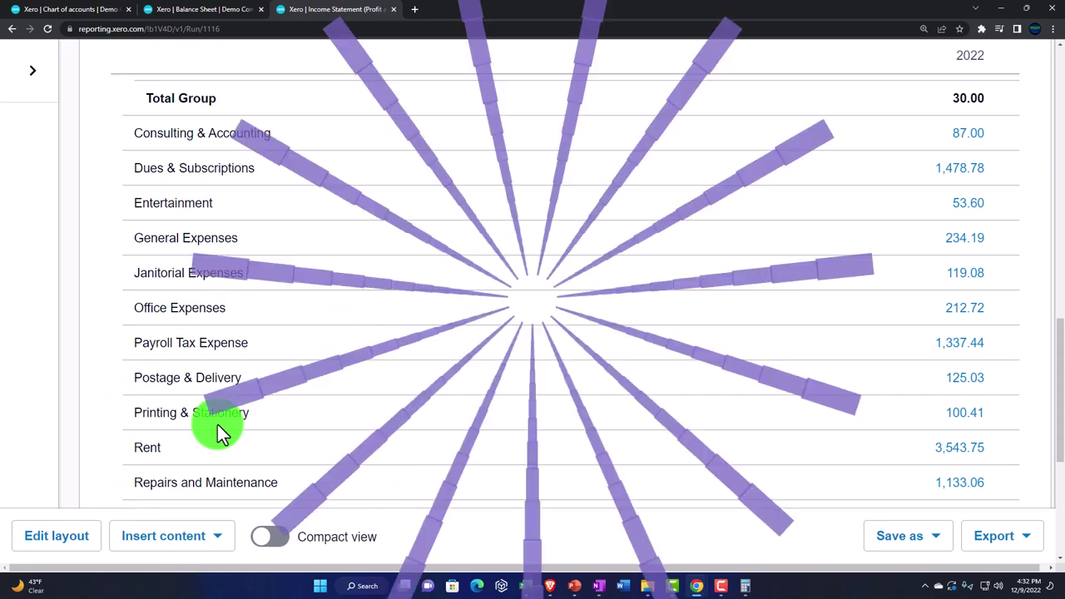
{"action": "scroll", "coordinate": [217, 424], "scroll_direction": "down", "scroll_amount": 3}
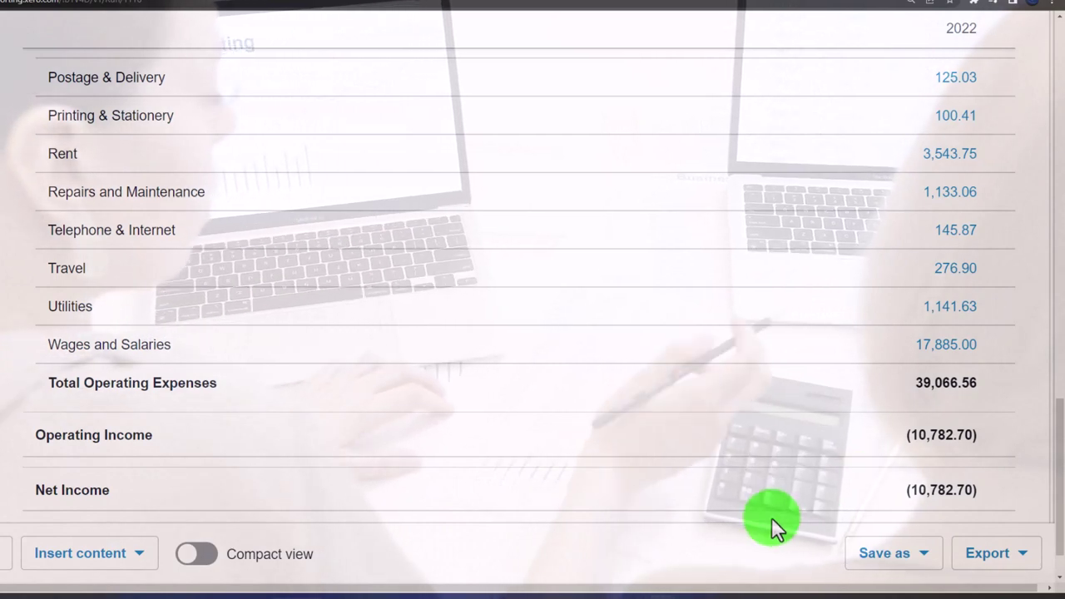
{"action": "scroll", "coordinate": [771, 518], "scroll_direction": "up", "scroll_amount": 1}
{"action": "scroll", "coordinate": [772, 517], "scroll_direction": "up", "scroll_amount": 8}
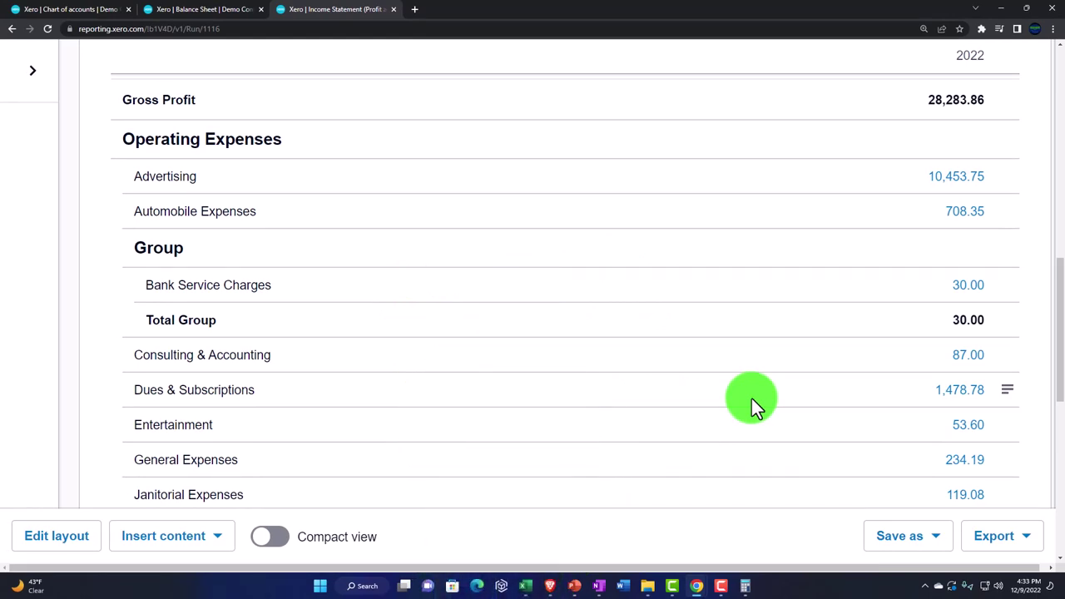
{"action": "scroll", "coordinate": [751, 397], "scroll_direction": "down", "scroll_amount": 3}
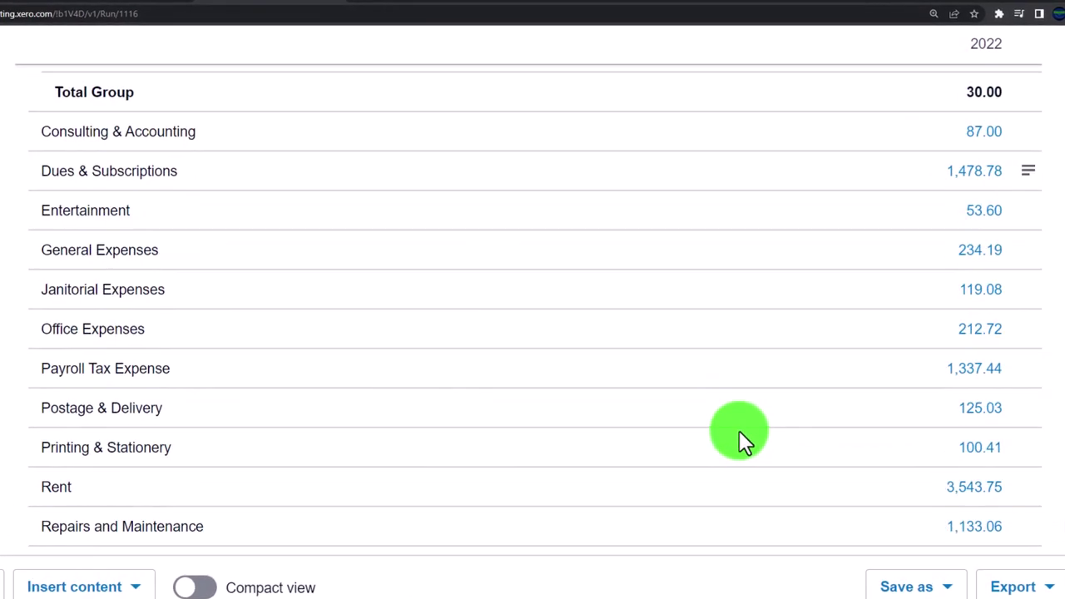
{"action": "scroll", "coordinate": [739, 432], "scroll_direction": "down", "scroll_amount": 5}
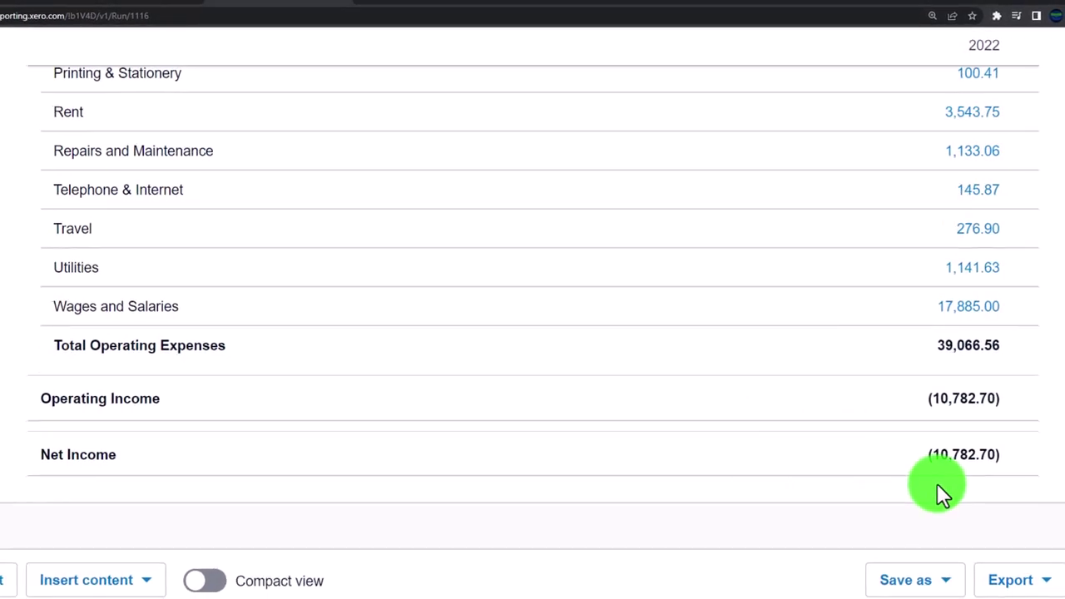
{"action": "left_click", "coordinate": [185, 10]}
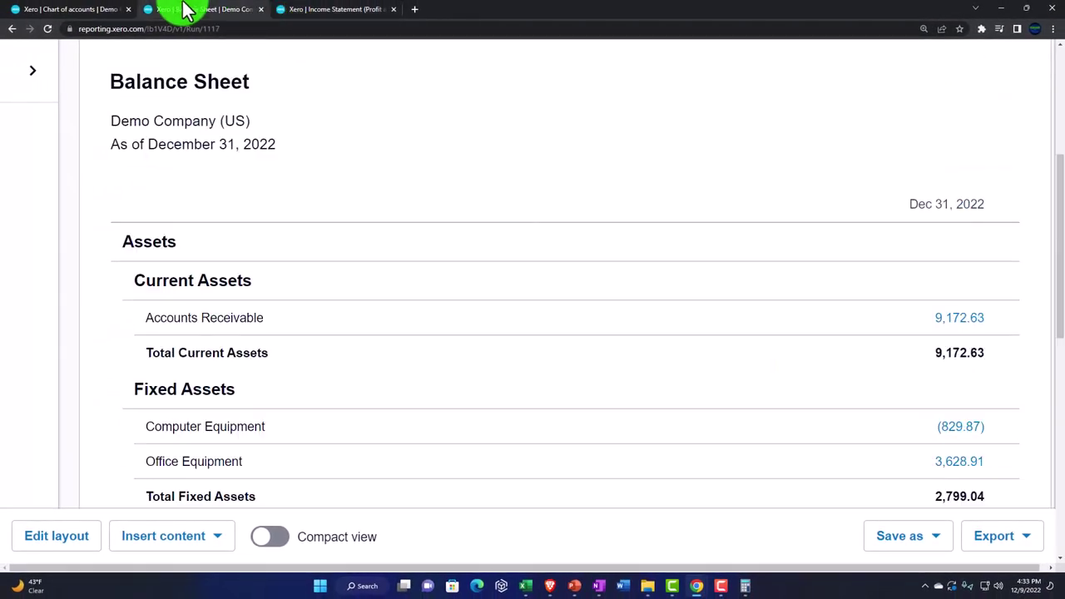
Examine Current Year Earnings in the Balance Sheet's Equity section, and return to the date settings of the Income Statement.
{"action": "scroll", "coordinate": [328, 319], "scroll_direction": "down", "scroll_amount": 8}
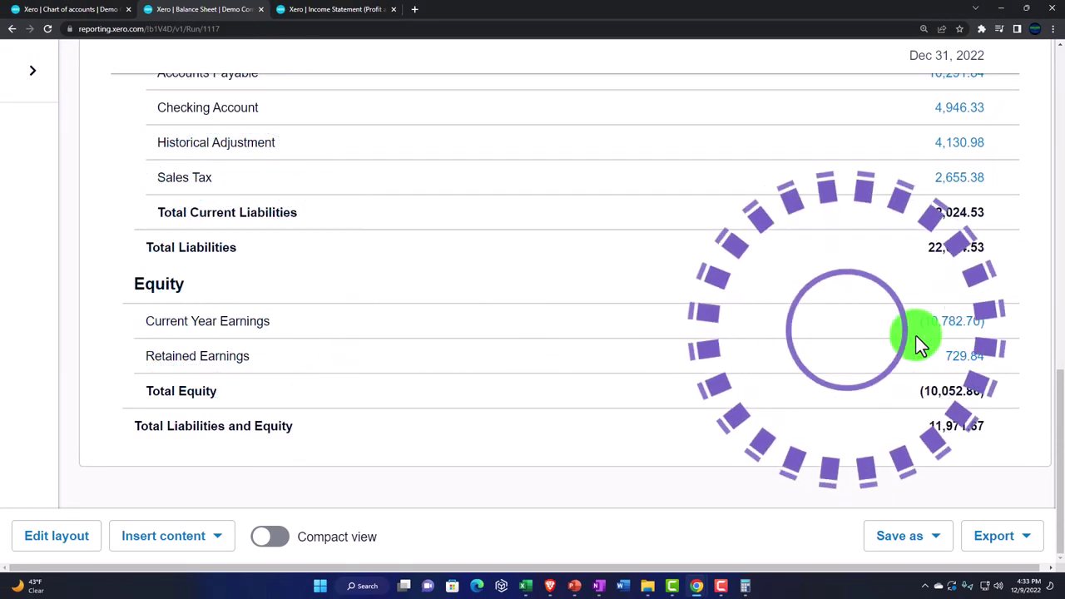
{"action": "left_click", "coordinate": [332, 17]}
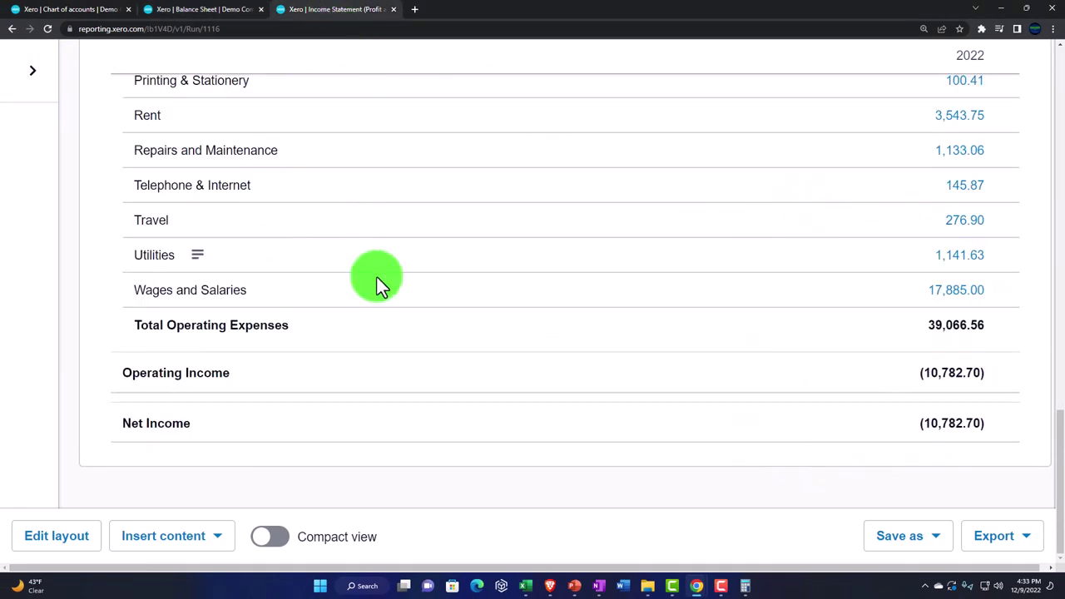
{"action": "scroll", "coordinate": [376, 276], "scroll_direction": "up", "scroll_amount": 15}
{"action": "scroll", "coordinate": [376, 266], "scroll_direction": "down", "scroll_amount": 2}
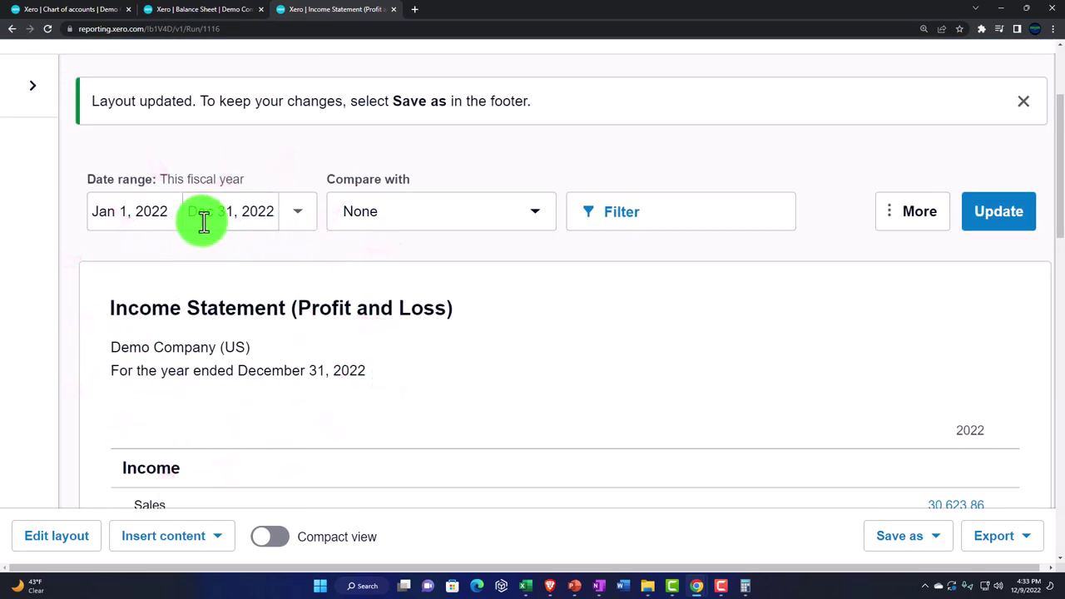
Set a custom date range of Jan 1, 2022 to Jan 31, 2022 for the Income Statement and update the report.
{"action": "left_click", "coordinate": [297, 212]}
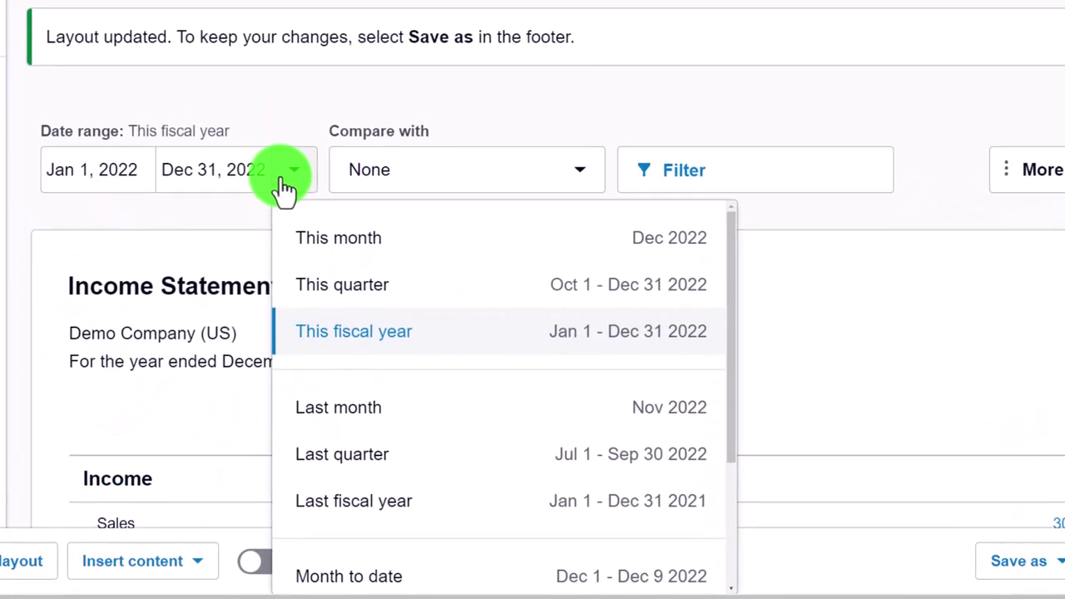
{"action": "scroll", "coordinate": [366, 416], "scroll_direction": "down", "scroll_amount": 3}
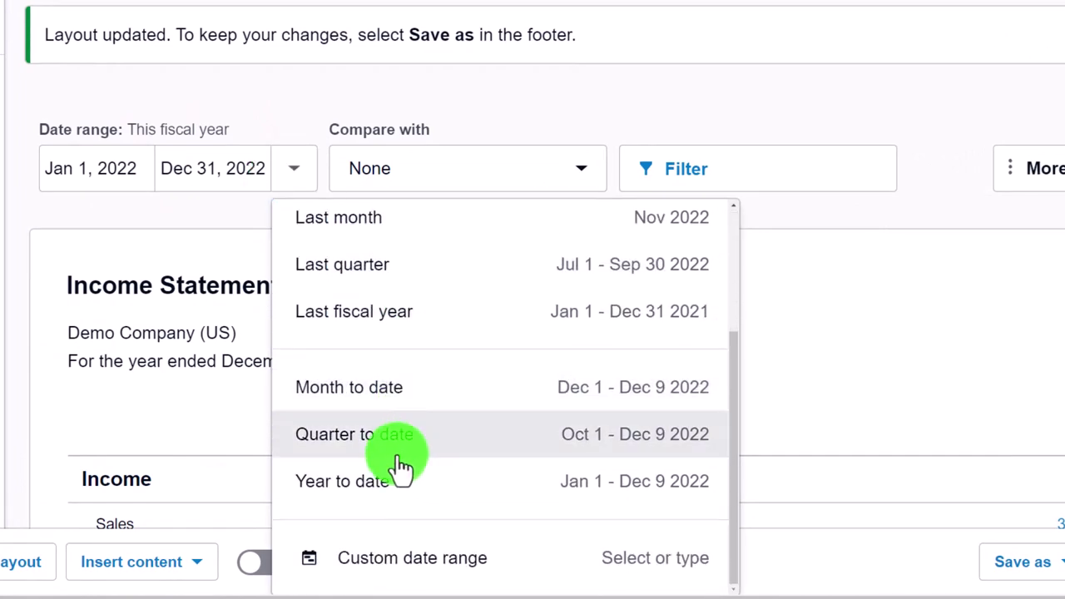
{"action": "left_click", "coordinate": [383, 570]}
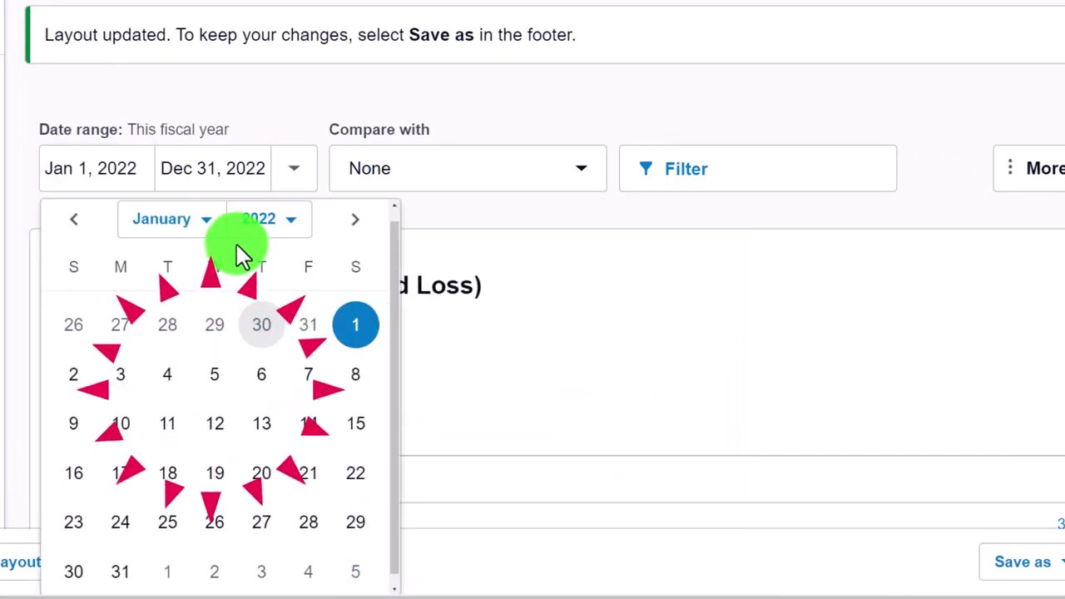
{"action": "left_click", "coordinate": [357, 324]}
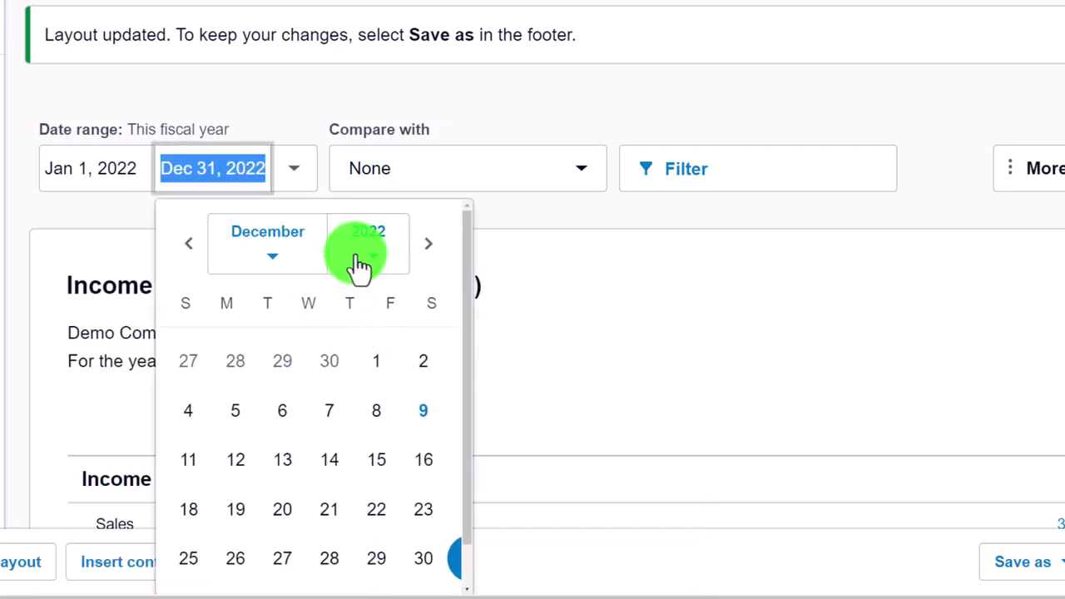
{"action": "left_click", "coordinate": [301, 264]}
{"action": "left_click", "coordinate": [291, 287]}
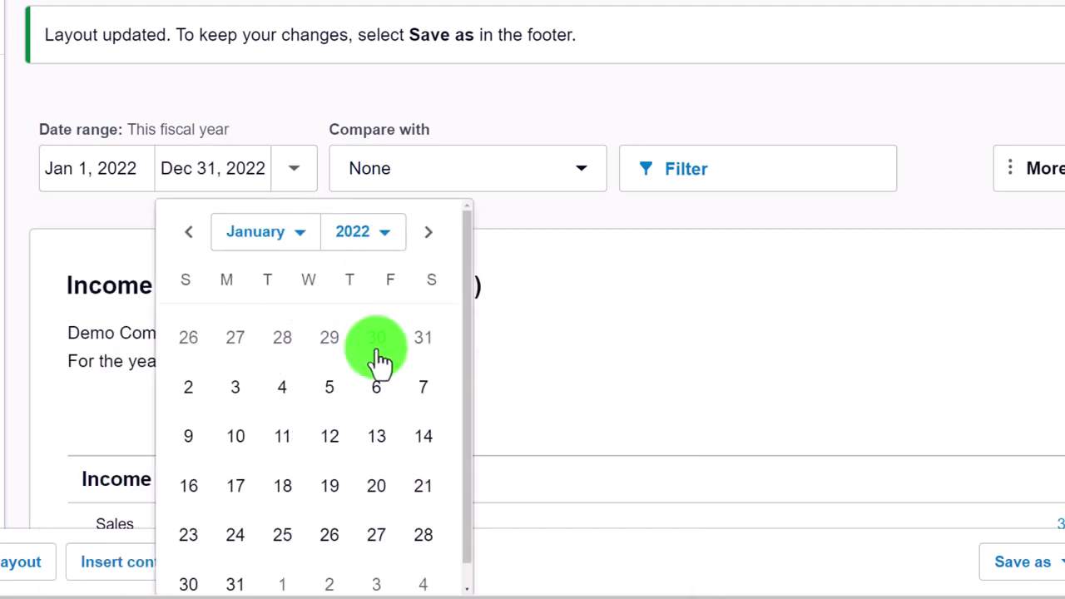
{"action": "scroll", "coordinate": [376, 362], "scroll_direction": "down", "scroll_amount": 1}
{"action": "left_click", "coordinate": [236, 562]}
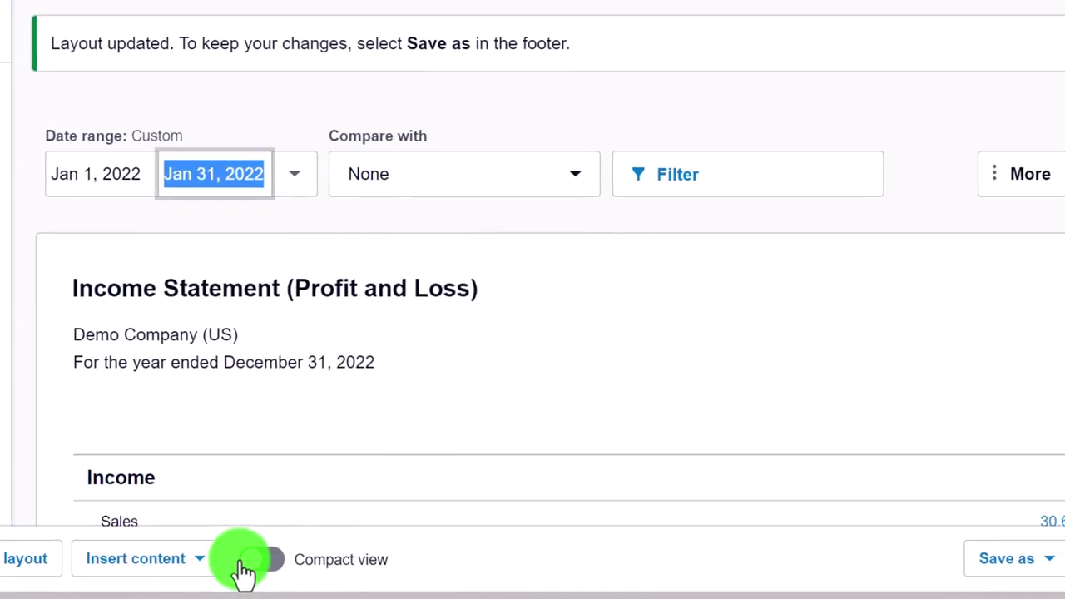
{"action": "left_click", "coordinate": [1016, 220]}
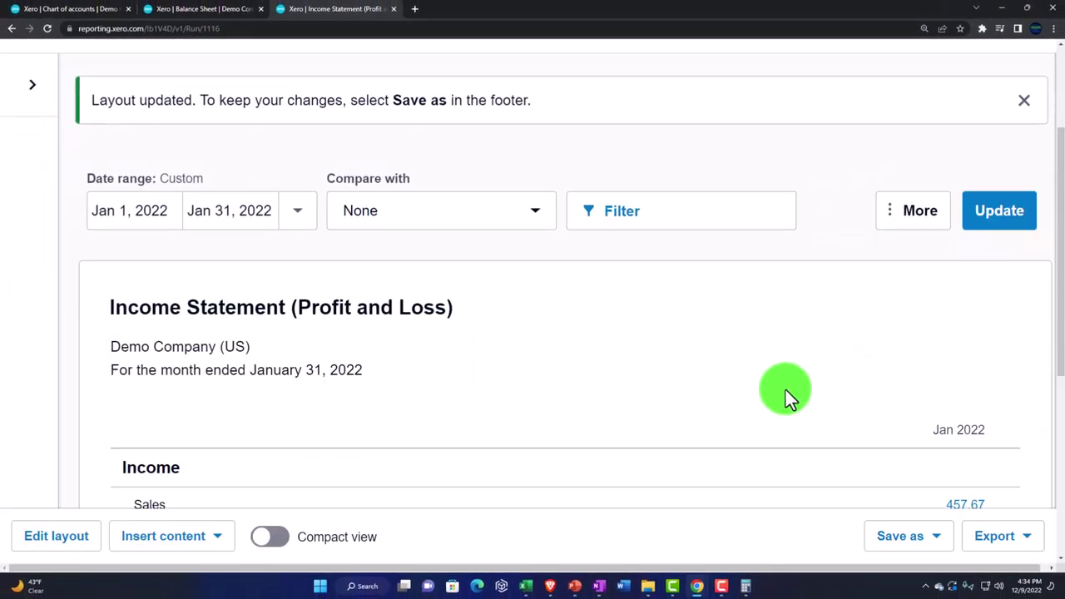
Review the January 2022 Income Statement from Income through Operating Expenses down to Net Income.
{"action": "scroll", "coordinate": [784, 389], "scroll_direction": "down", "scroll_amount": 4}
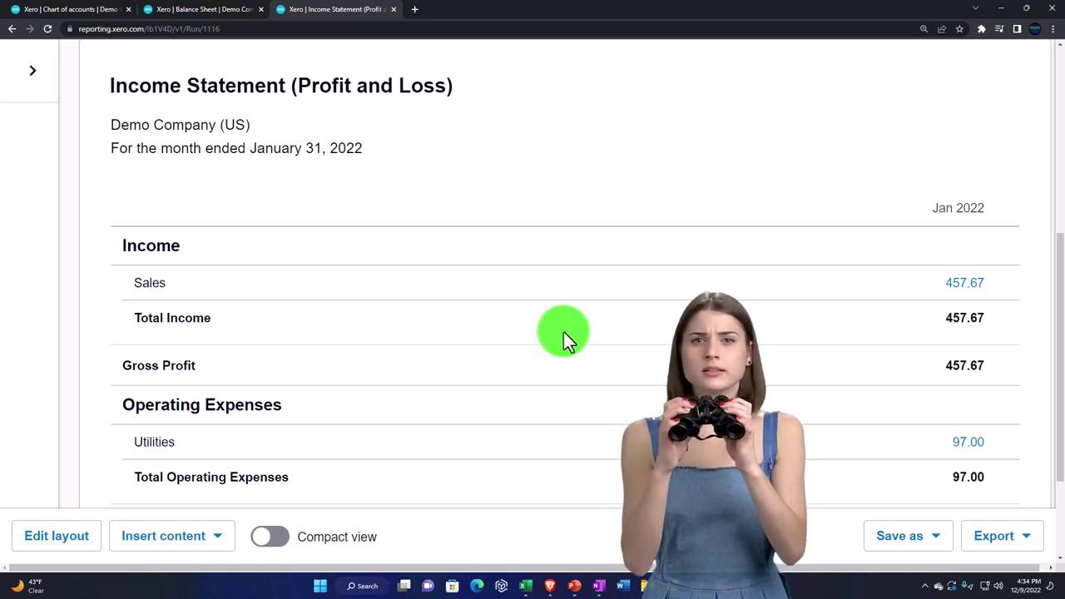
{"action": "scroll", "coordinate": [903, 308], "scroll_direction": "down", "scroll_amount": 3}
{"action": "left_click", "coordinate": [907, 307]}
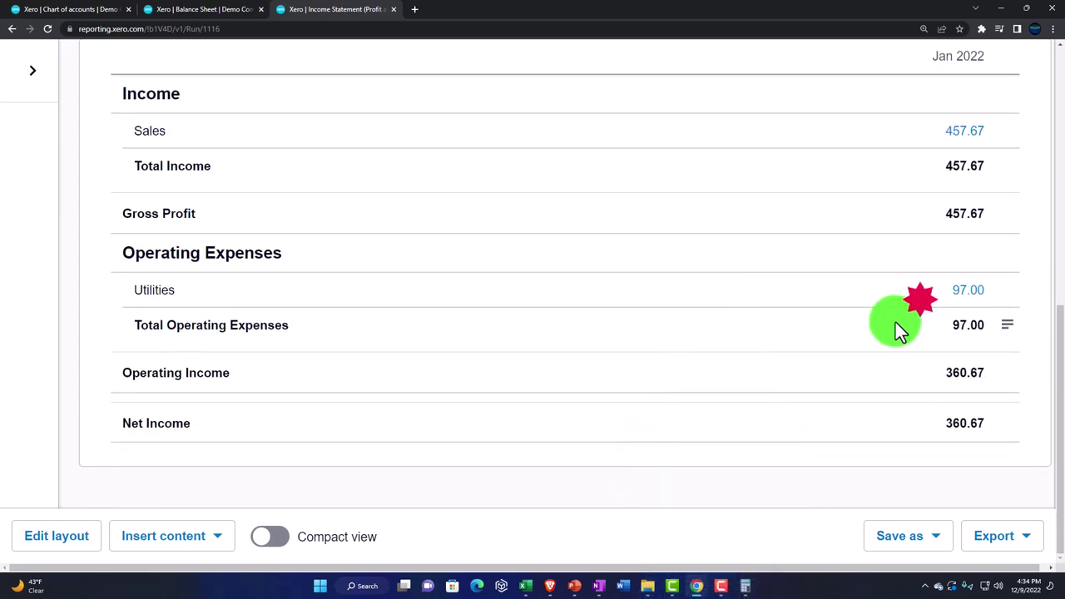
Switch to the Balance Sheet and examine its single report date and the as-of line in its heading.
{"action": "left_click", "coordinate": [212, 10]}
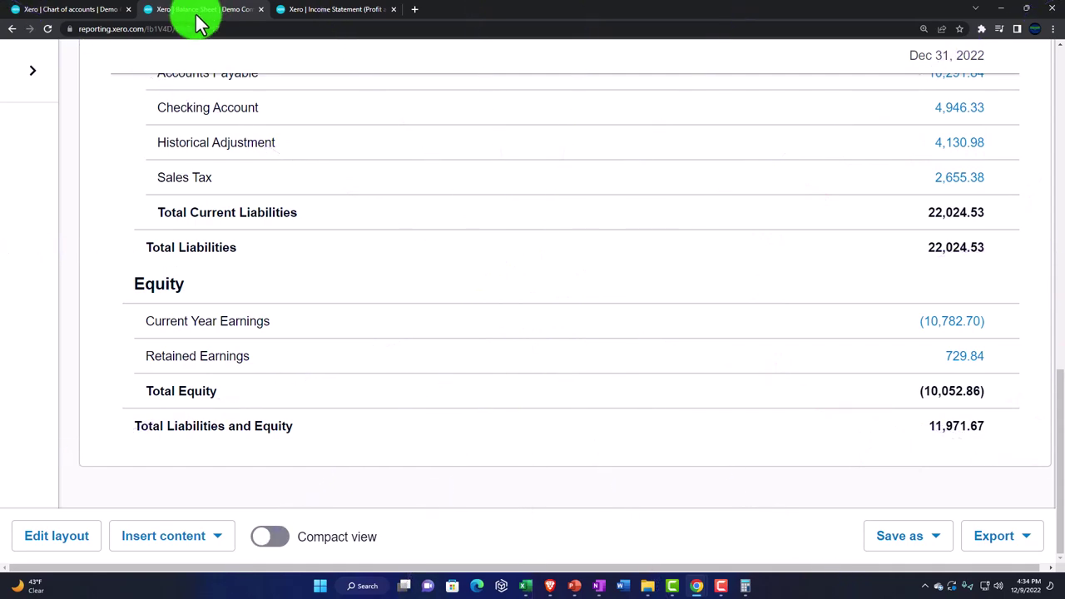
{"action": "scroll", "coordinate": [288, 218], "scroll_direction": "up", "scroll_amount": 10}
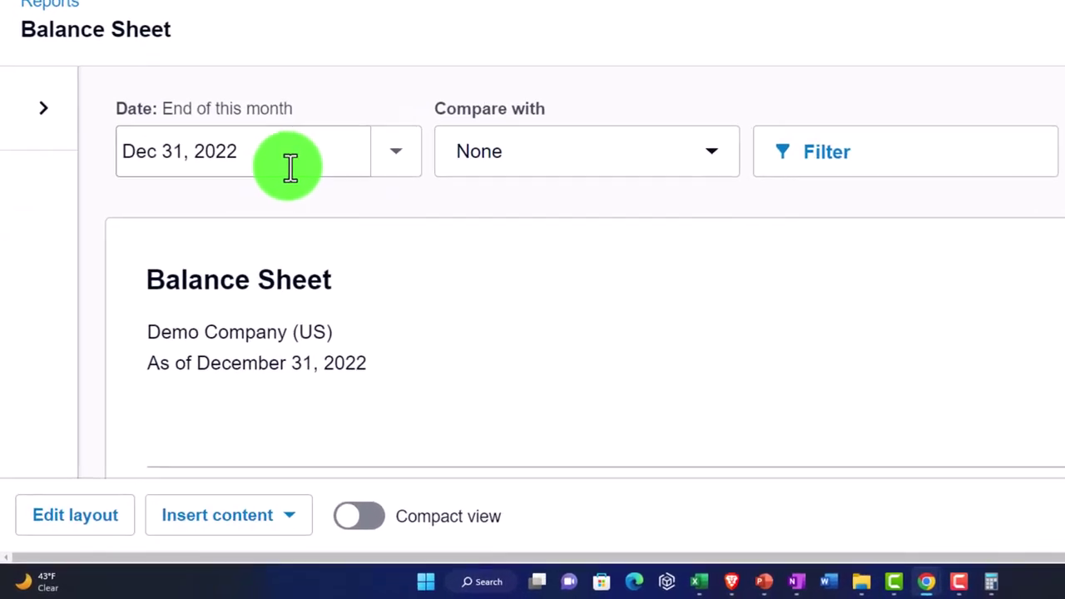
{"action": "left_click", "coordinate": [225, 320]}
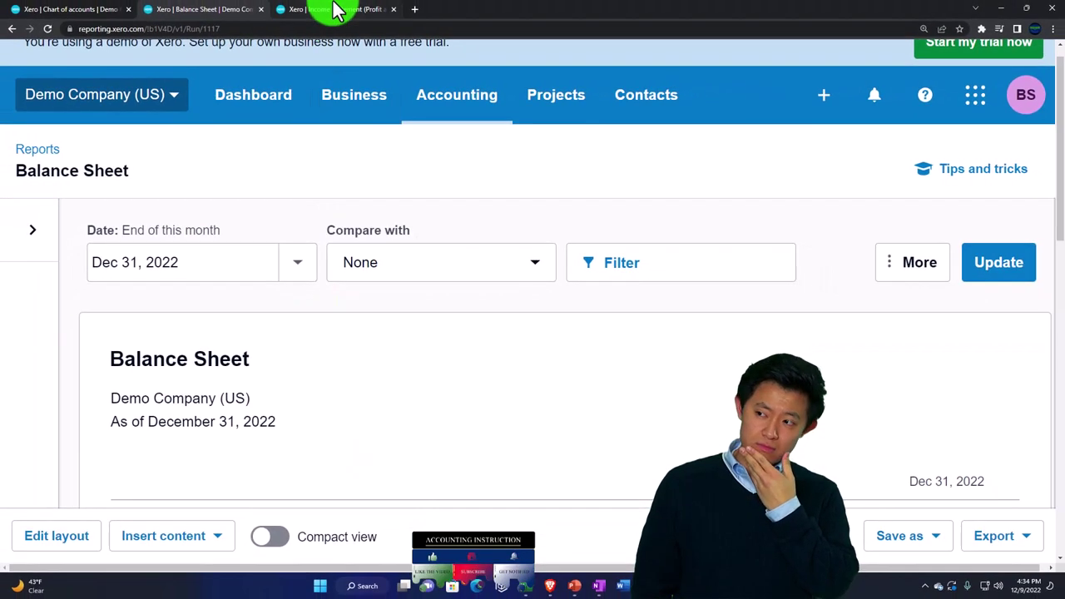
Return to the Income Statement and examine its start and end dates and the period line in its heading.
{"action": "left_click", "coordinate": [335, 10]}
{"action": "scroll", "coordinate": [354, 342], "scroll_direction": "up", "scroll_amount": 10}
{"action": "scroll", "coordinate": [354, 343], "scroll_direction": "up", "scroll_amount": 2}
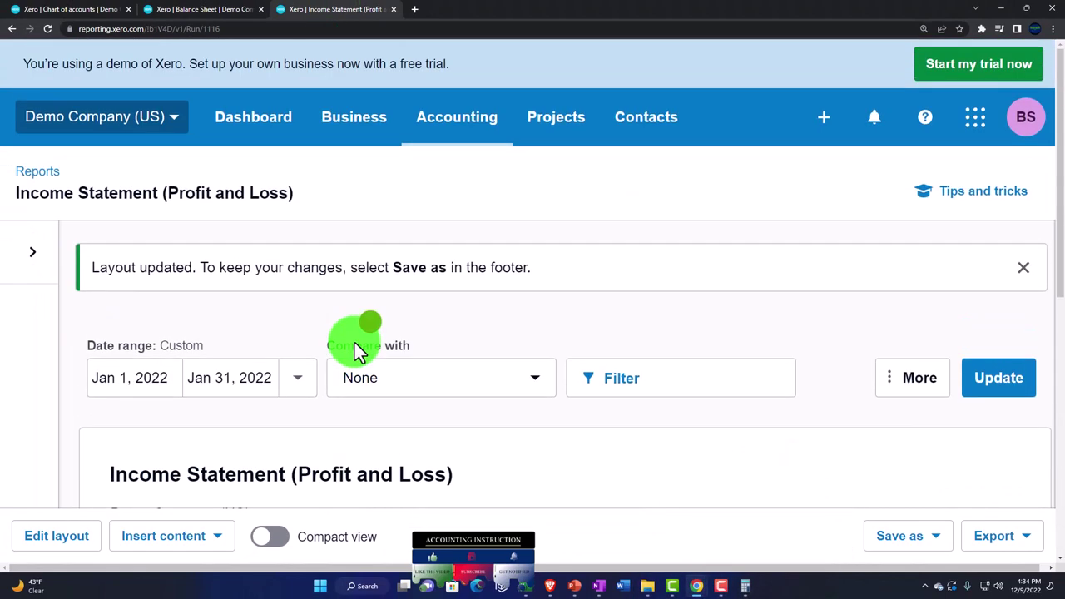
{"action": "scroll", "coordinate": [355, 343], "scroll_direction": "down", "scroll_amount": 3}
{"action": "left_click", "coordinate": [354, 342]}
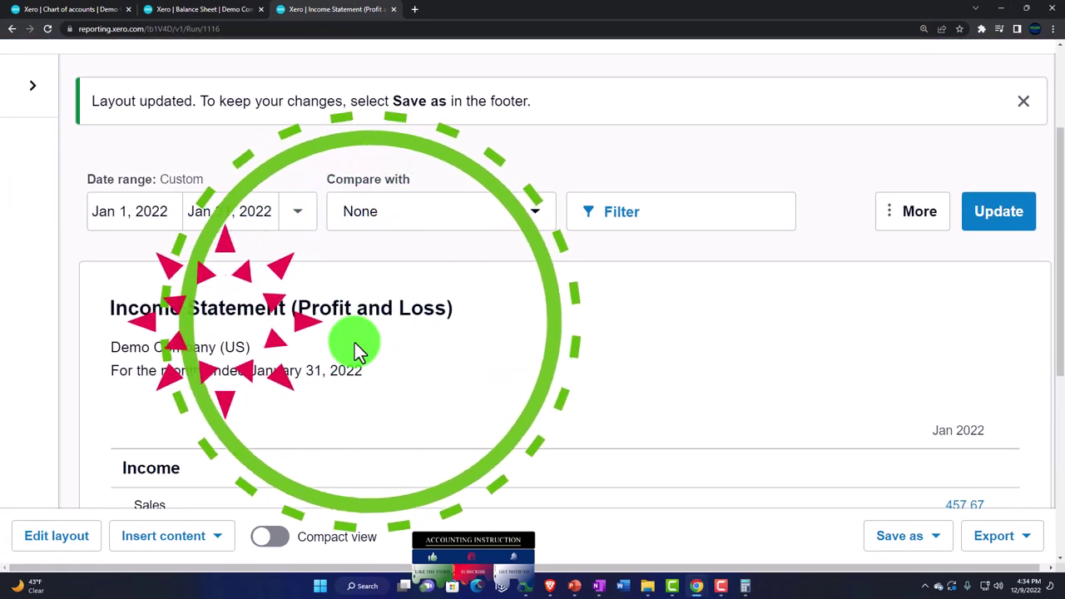